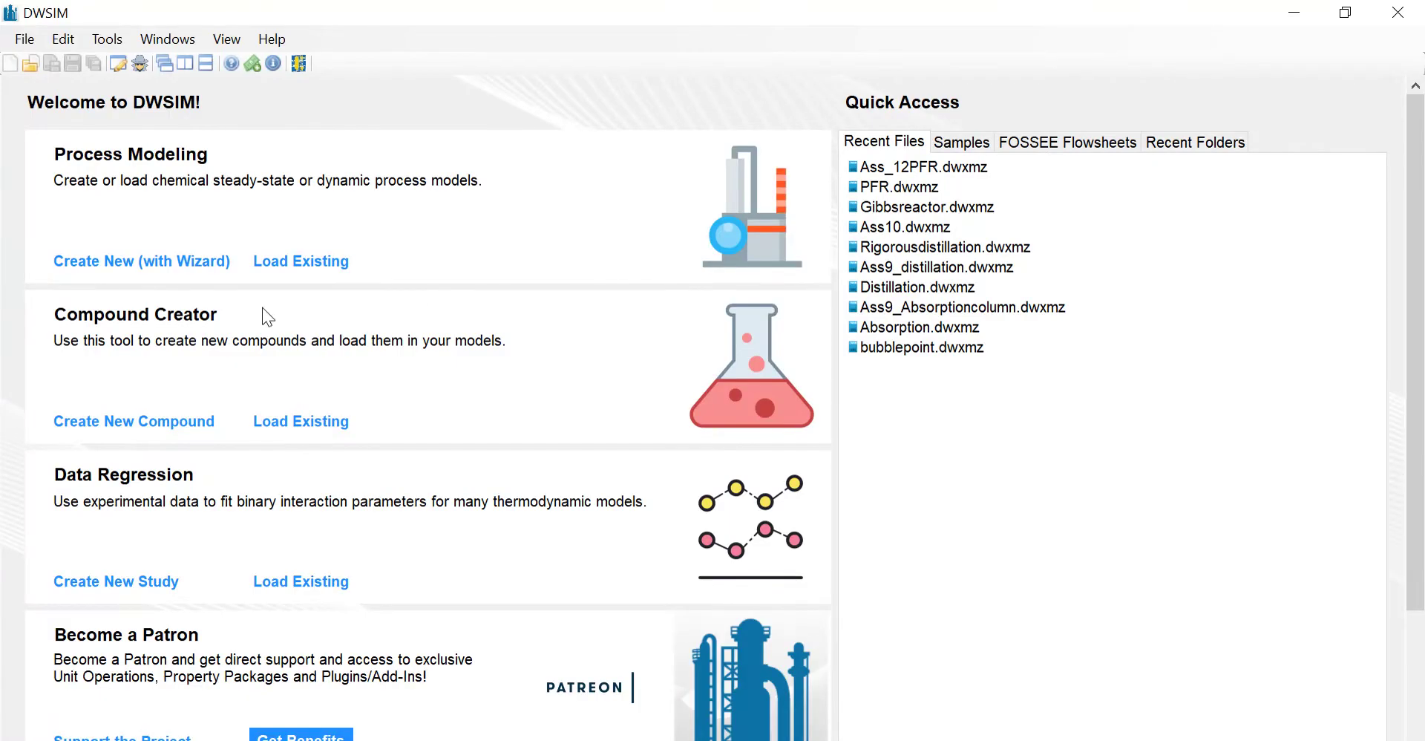
# - Start a new simulation with the wizard and add Methane, Ethane and Propane
pyautogui.click(173, 262)
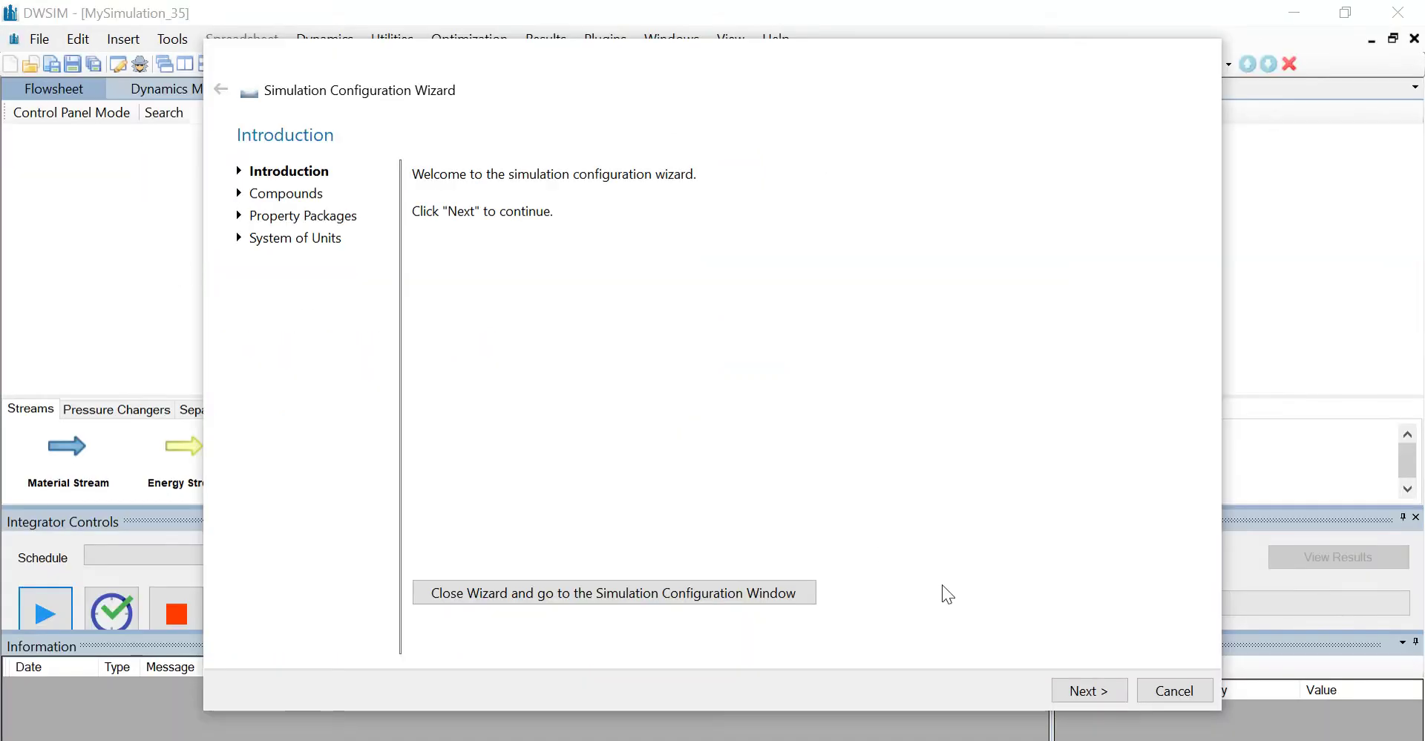
pyautogui.click(1088, 692)
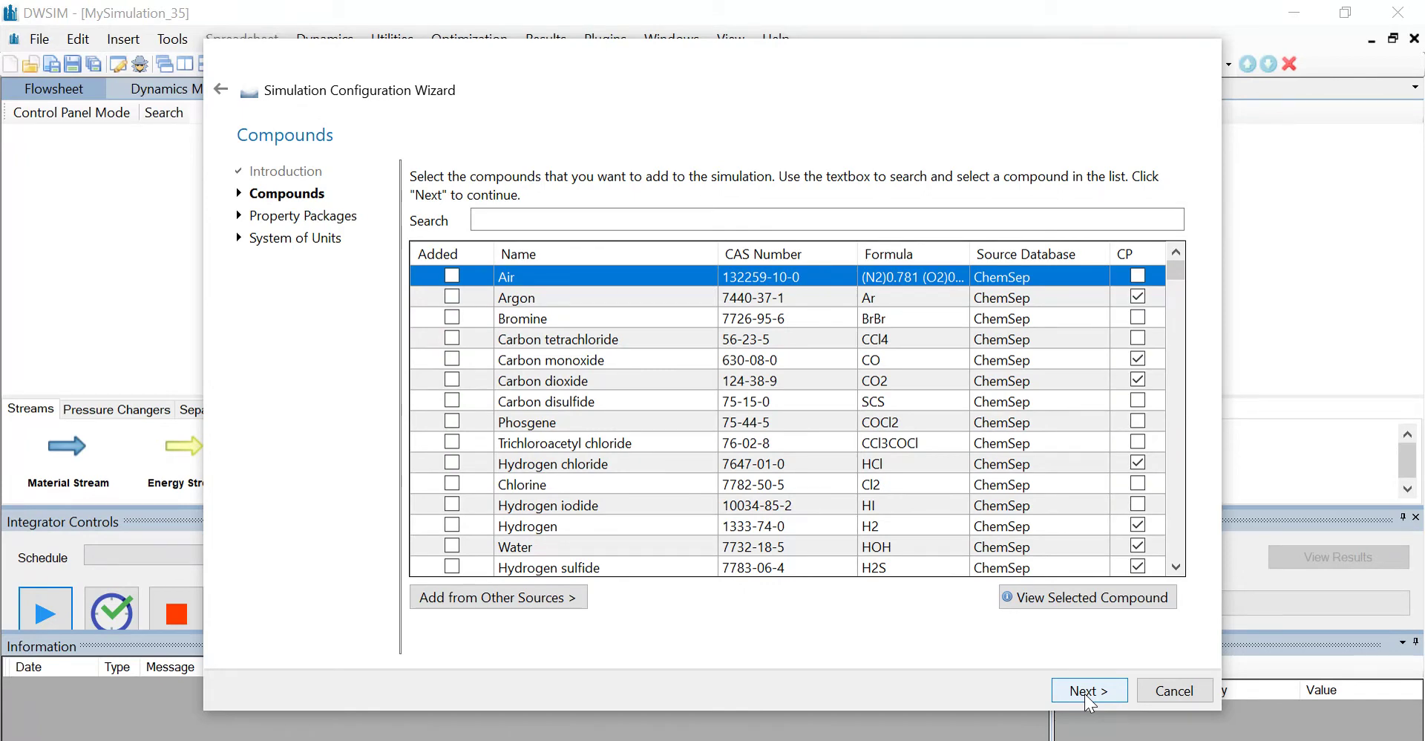
pyautogui.click(561, 221)
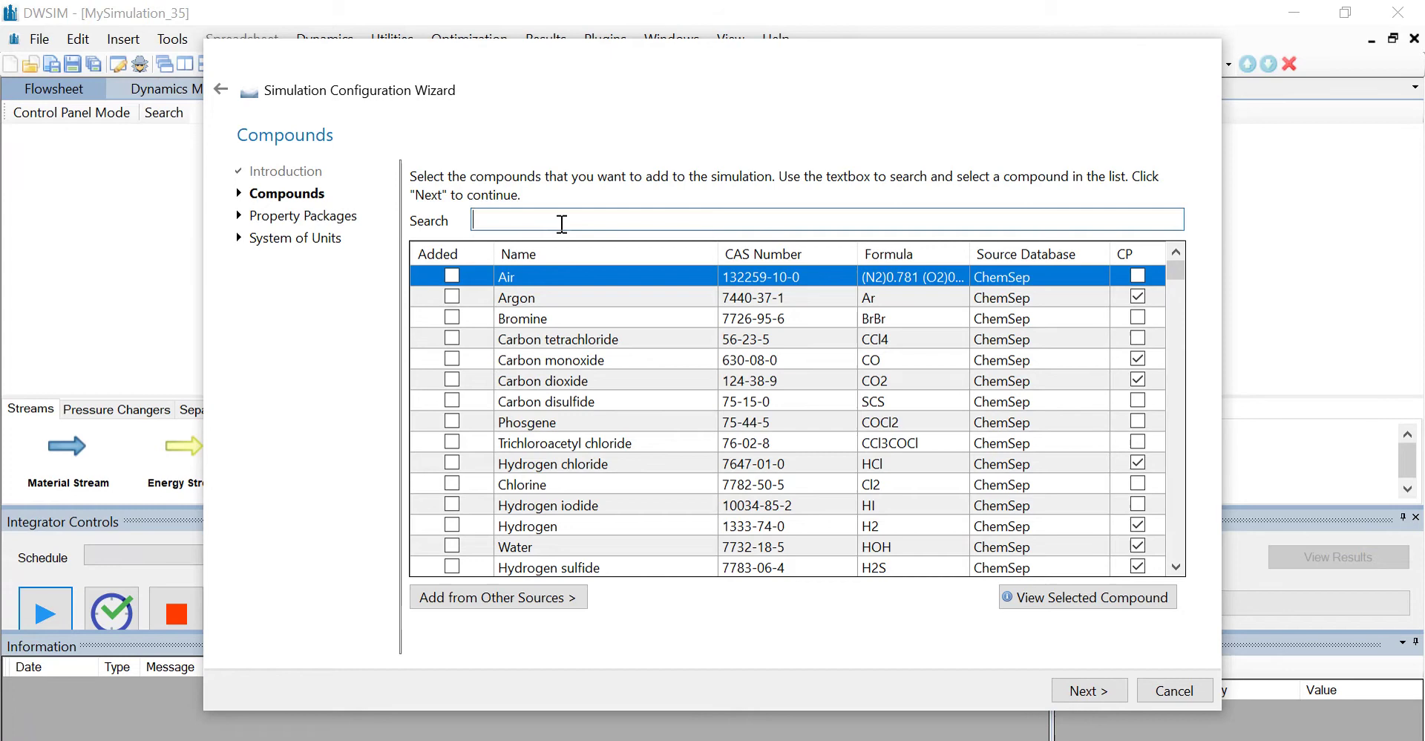
pyautogui.write('Methane')
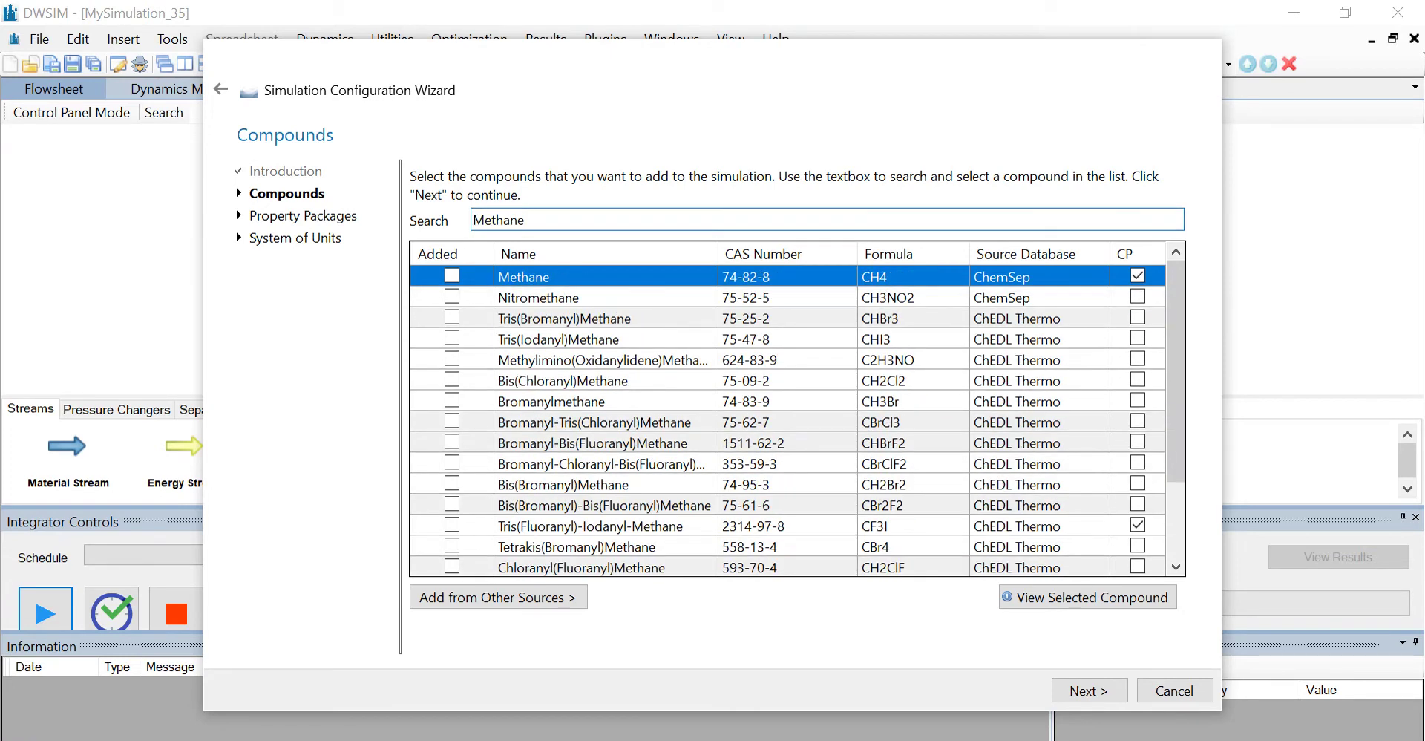
pyautogui.press('Return')
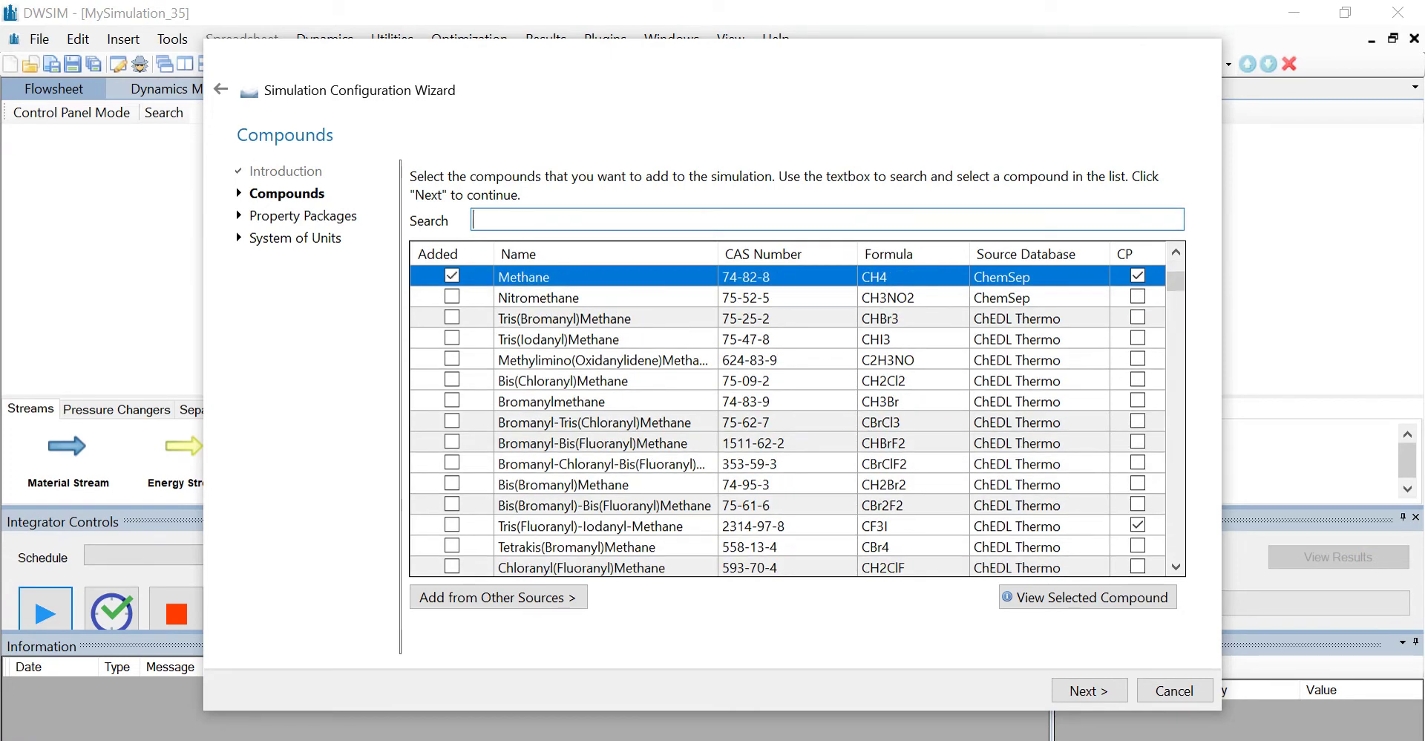
pyautogui.write('Ethane')
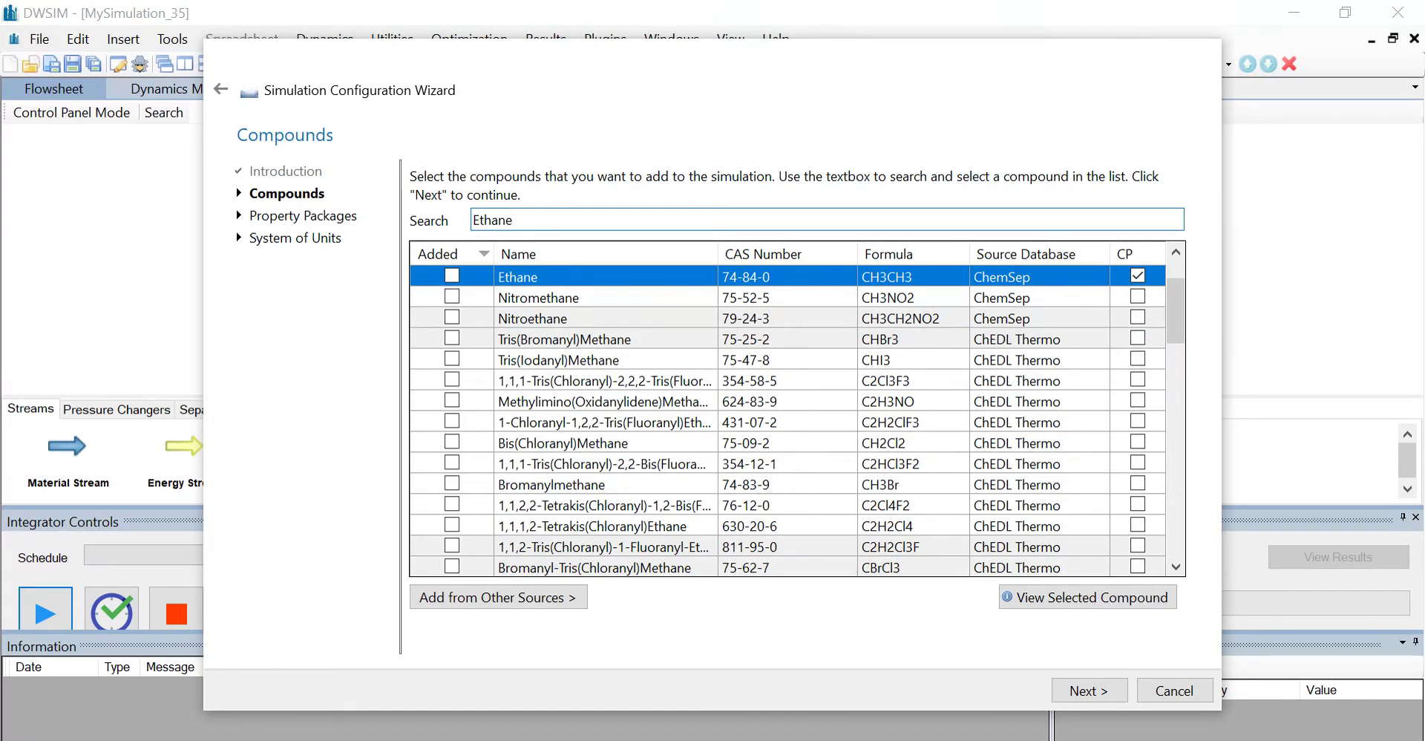
pyautogui.press('Return')
pyautogui.write('Pr')
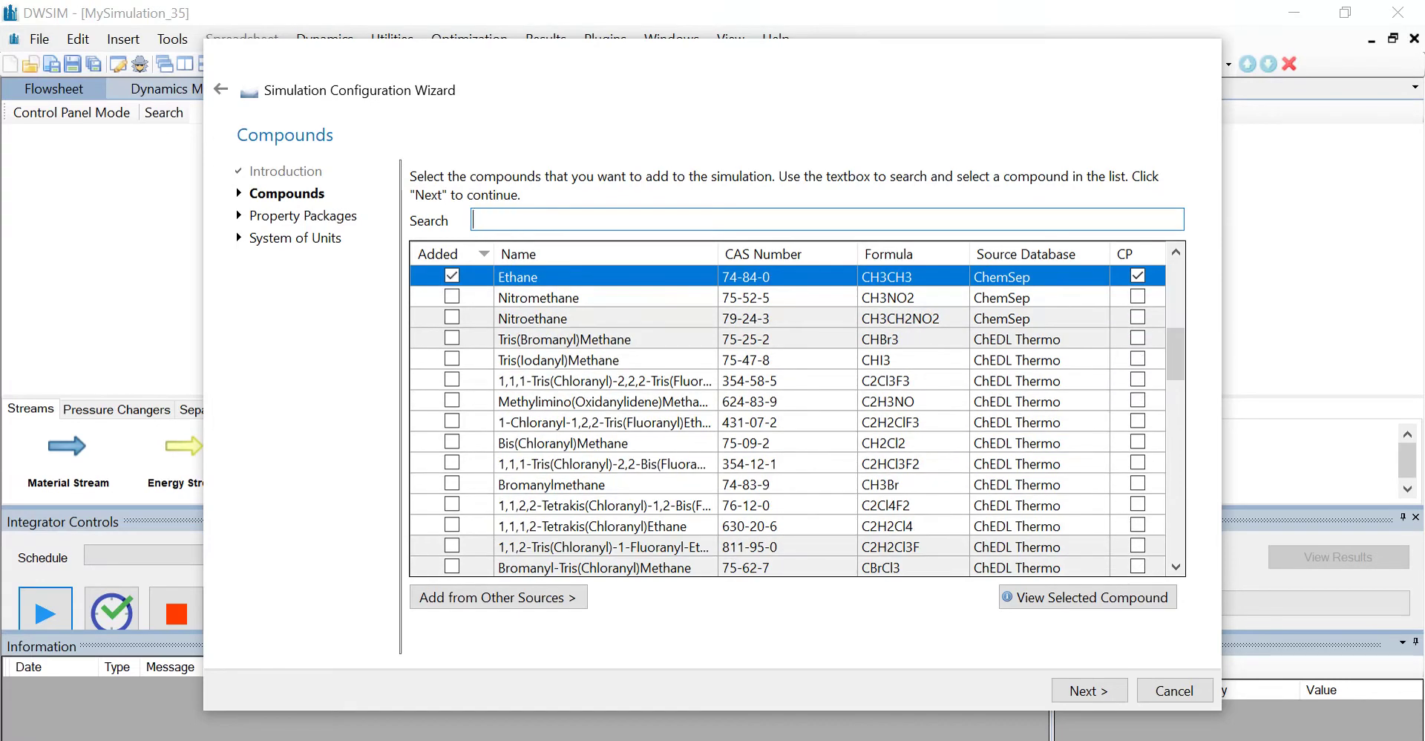
pyautogui.write('opane')
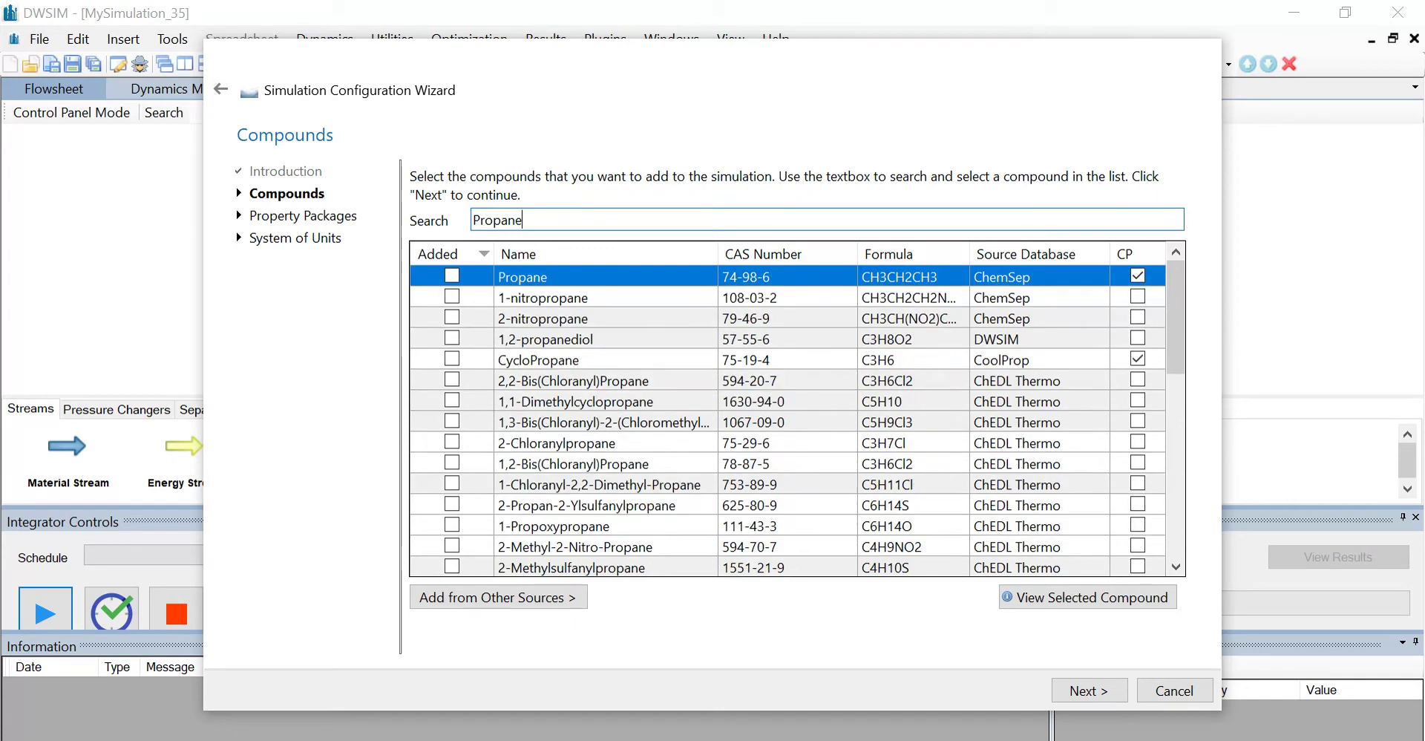
pyautogui.press('Return')
# - Add N-butane, N-pentane and N-dodecane to the compound list
pyautogui.write('N-')
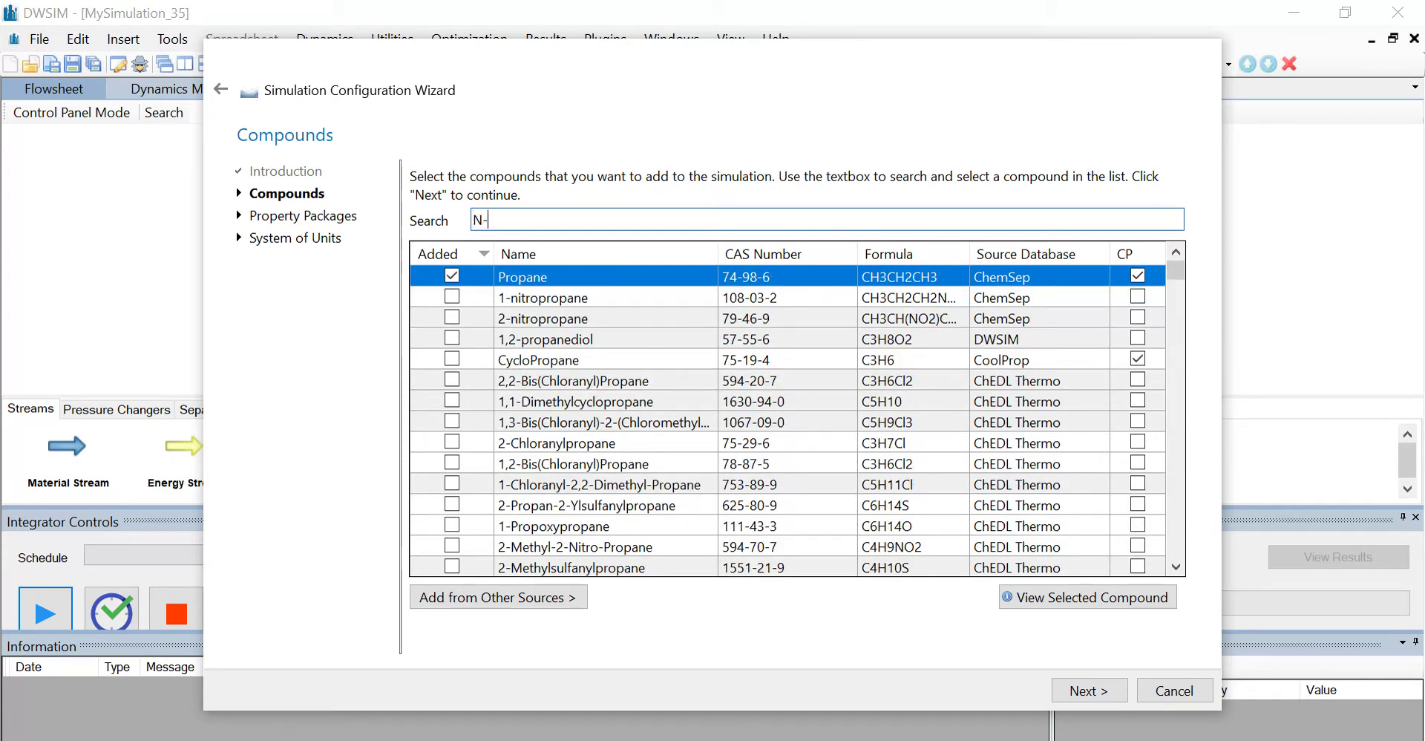
pyautogui.write('butan')
pyautogui.press('Return')
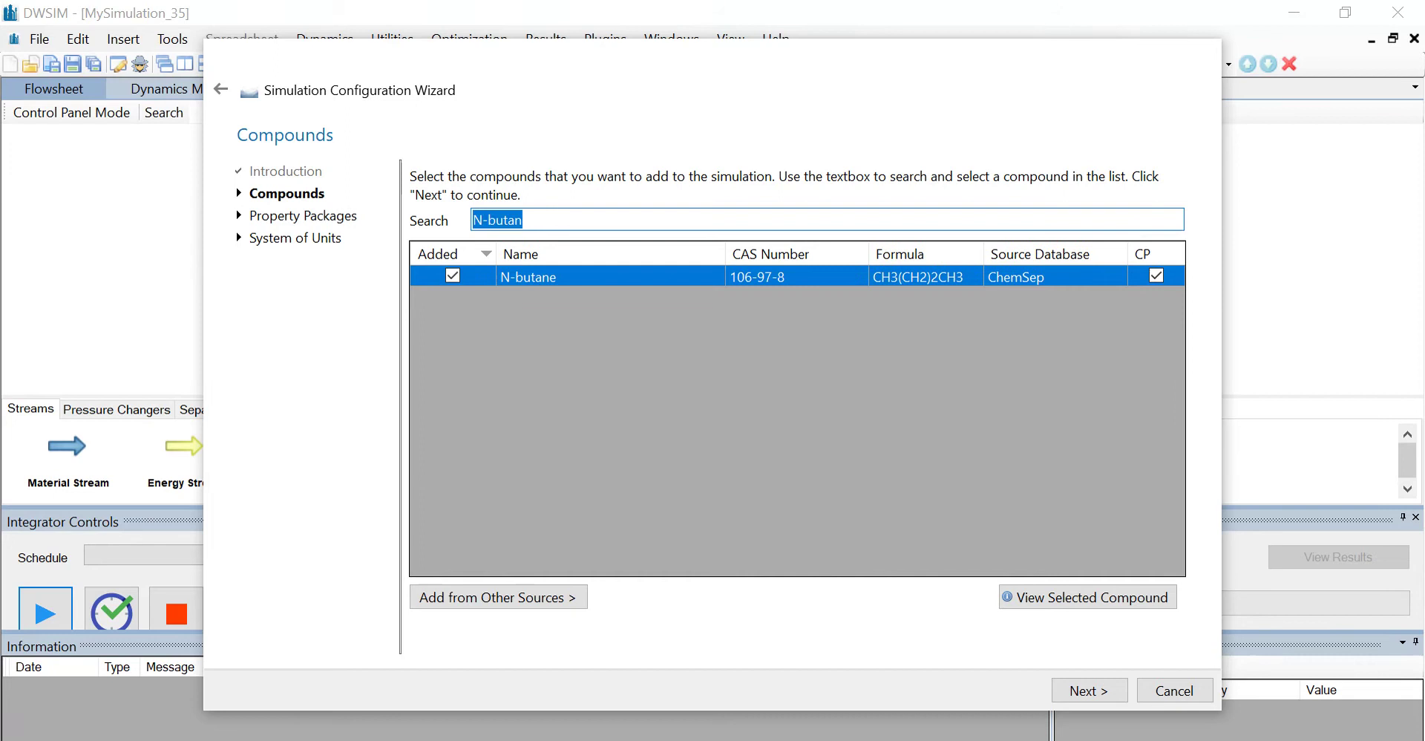
pyautogui.press('BackSpace')
pyautogui.write('N-')
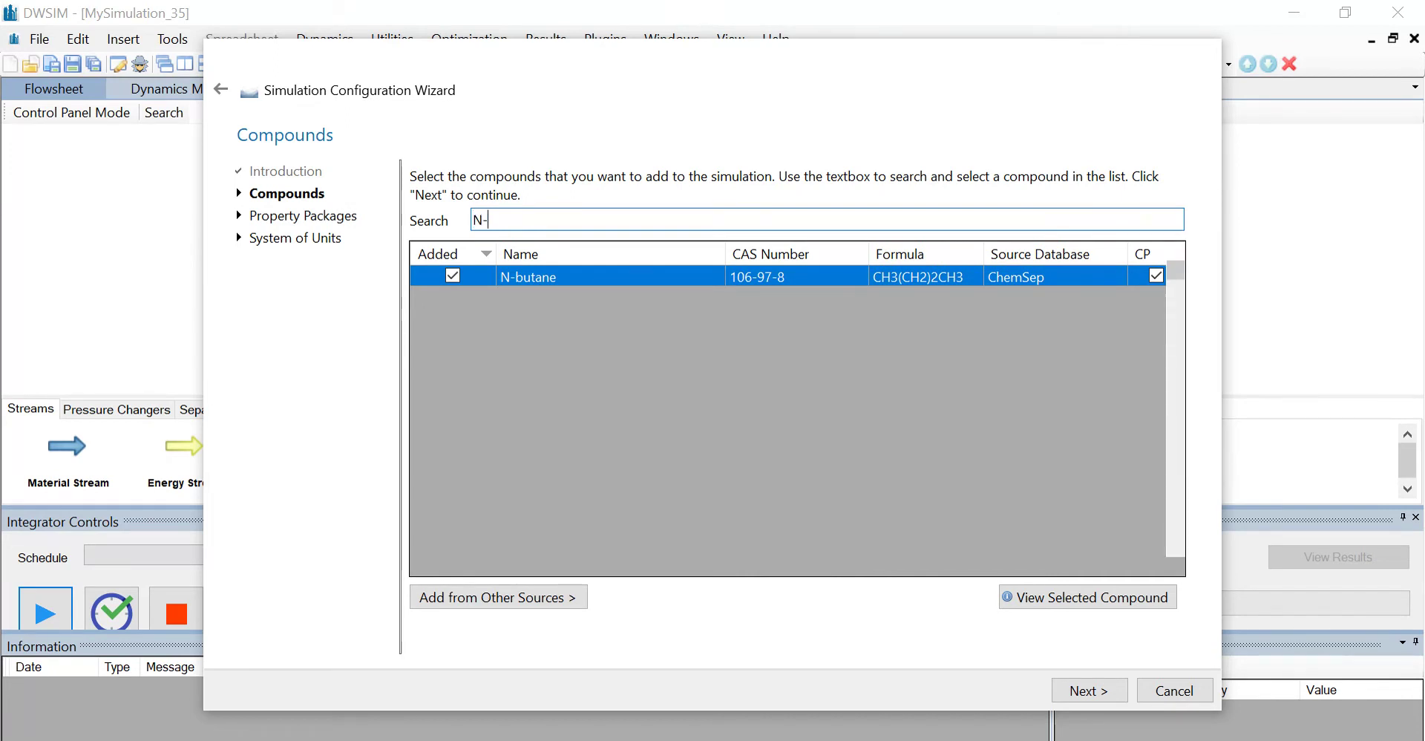
pyautogui.write('pentane')
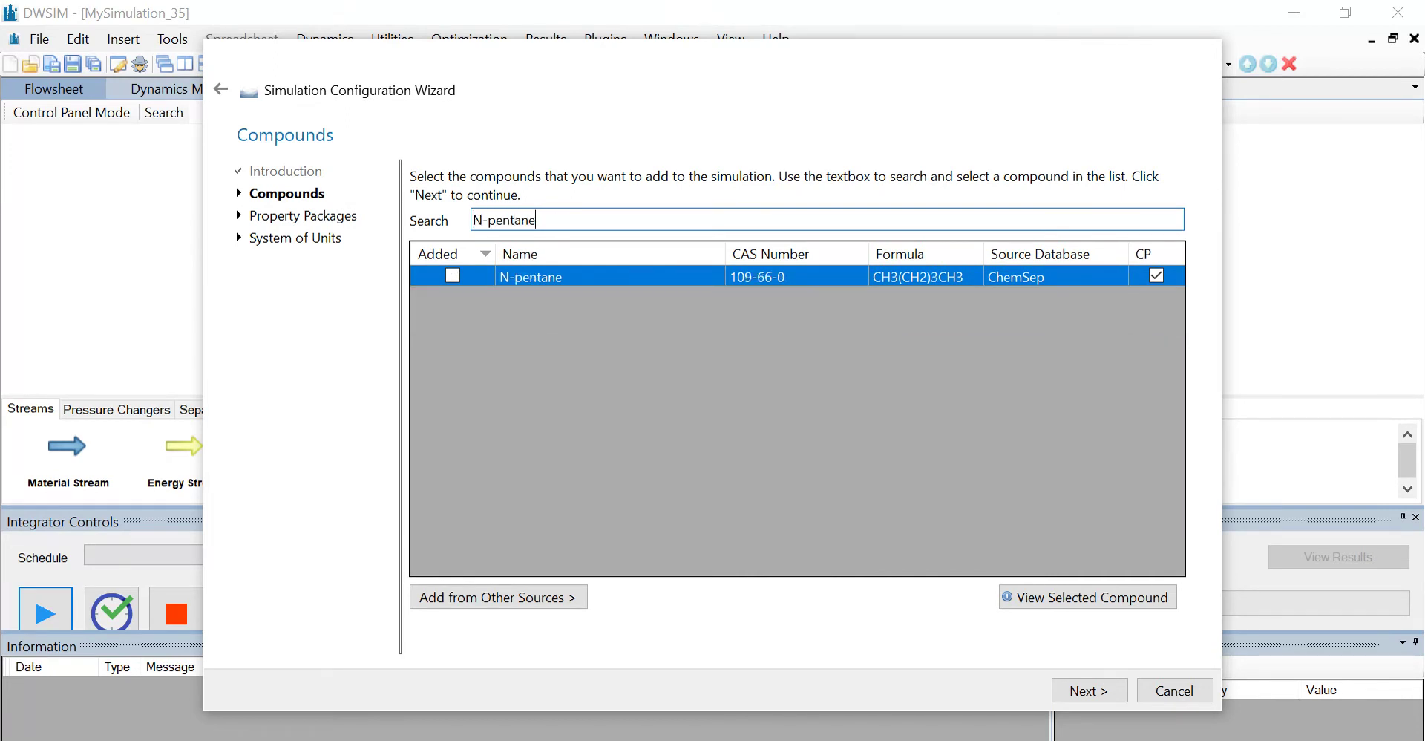
pyautogui.press('Return')
pyautogui.press('BackSpace')
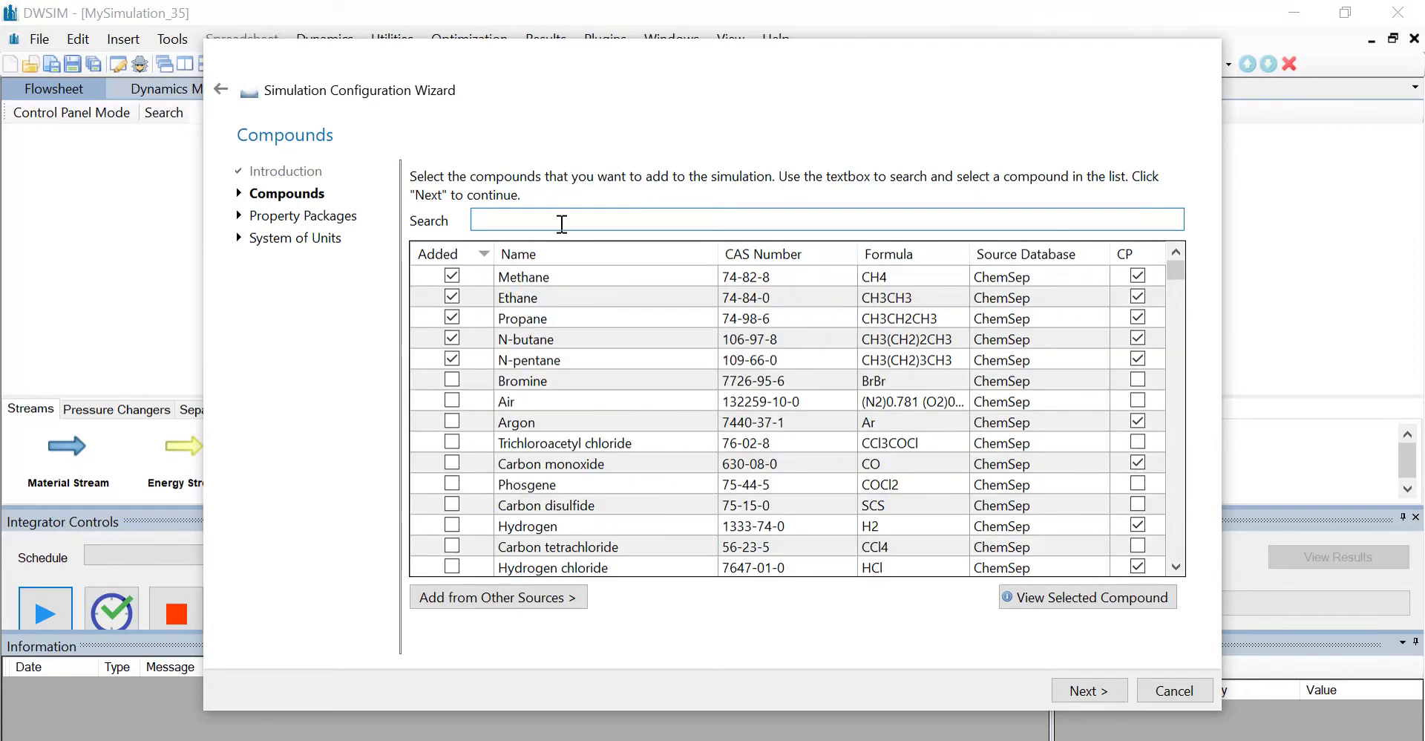
pyautogui.write('N-')
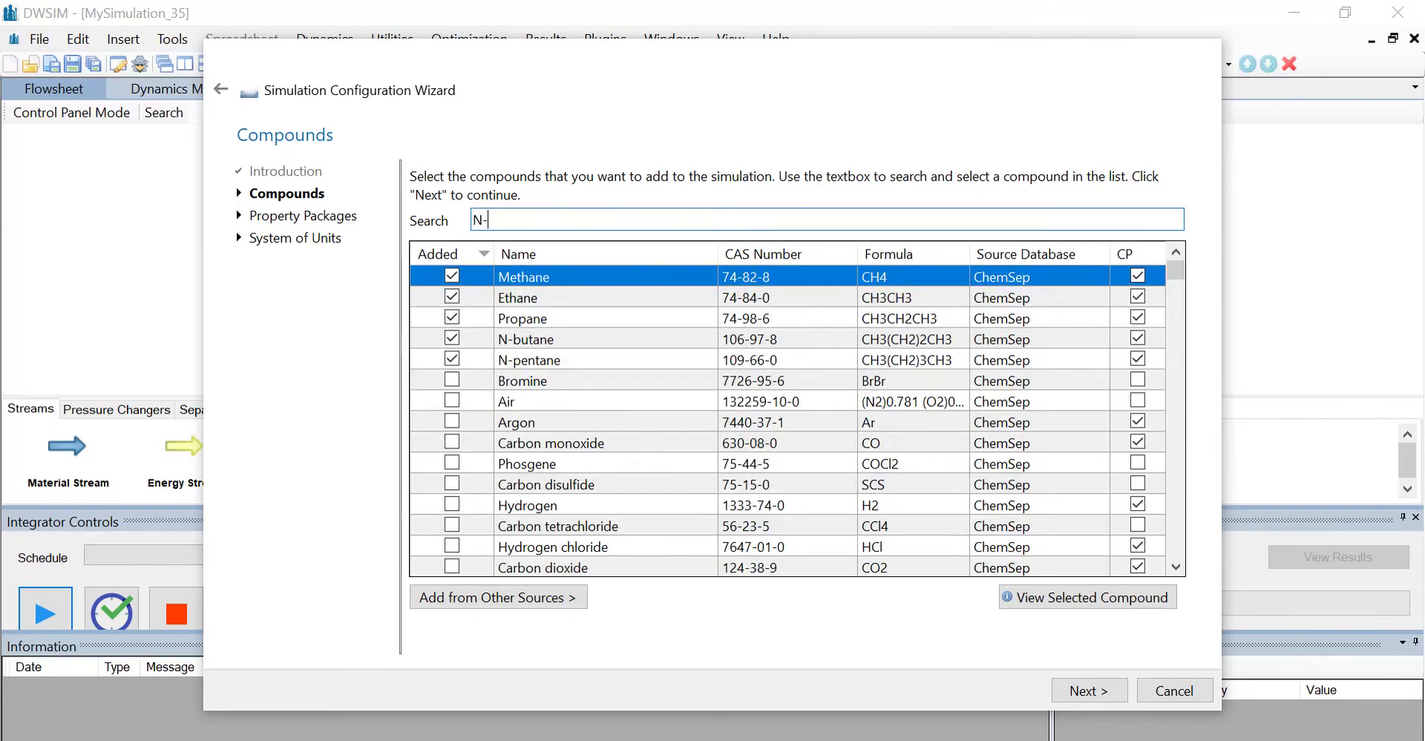
pyautogui.write('dodec')
pyautogui.press('Return')
pyautogui.press('BackSpace')
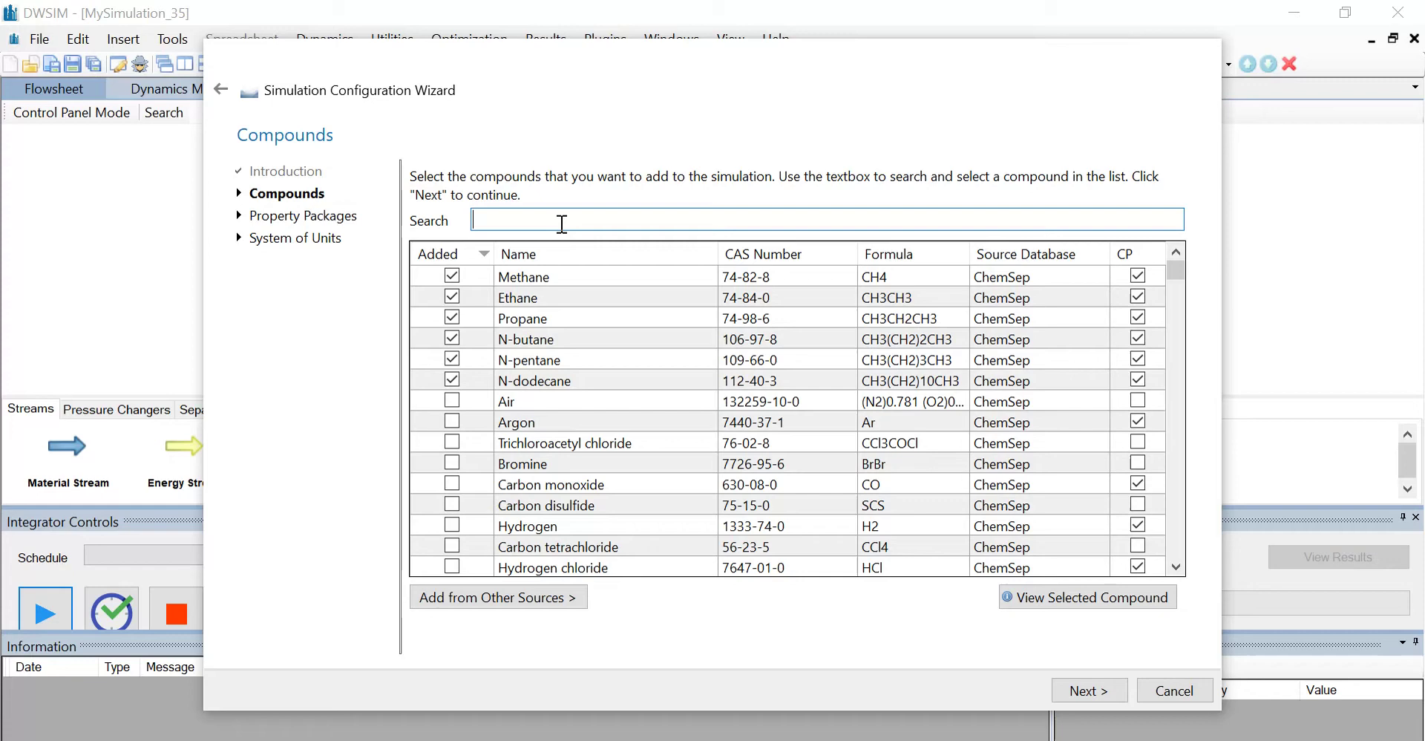
# - Add the Peng-Robinson (PR) property package
pyautogui.click(1086, 688)
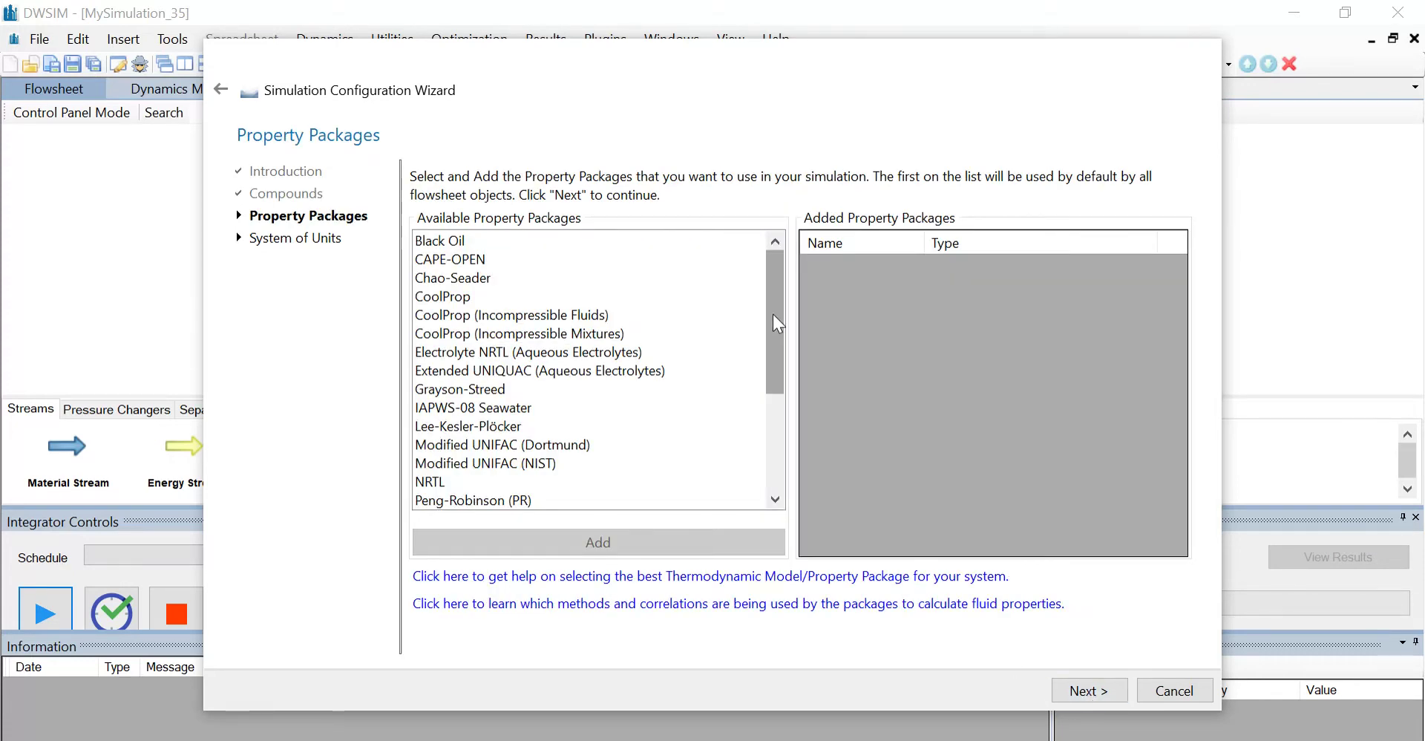
pyautogui.moveTo(773, 314); pyautogui.dragTo(773, 356)
pyautogui.click(549, 426)
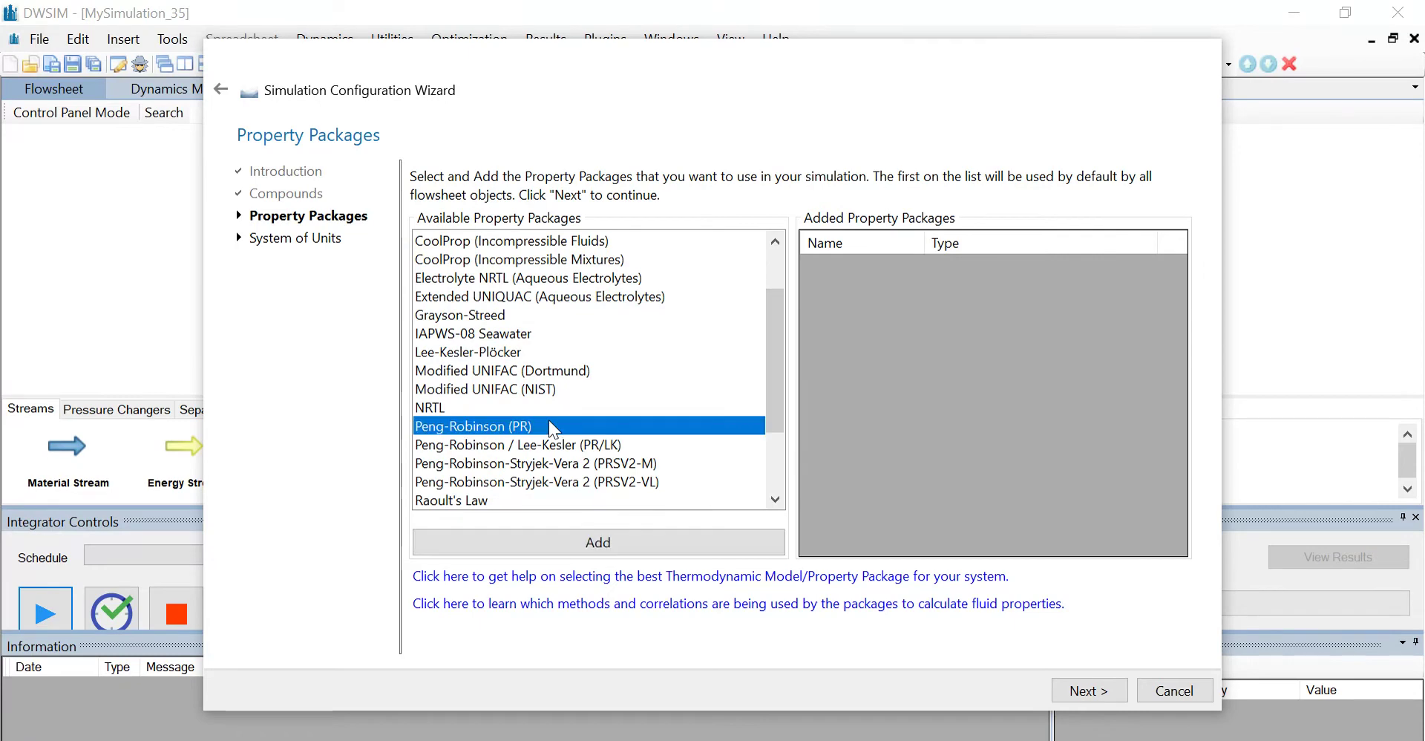
pyautogui.click(635, 545)
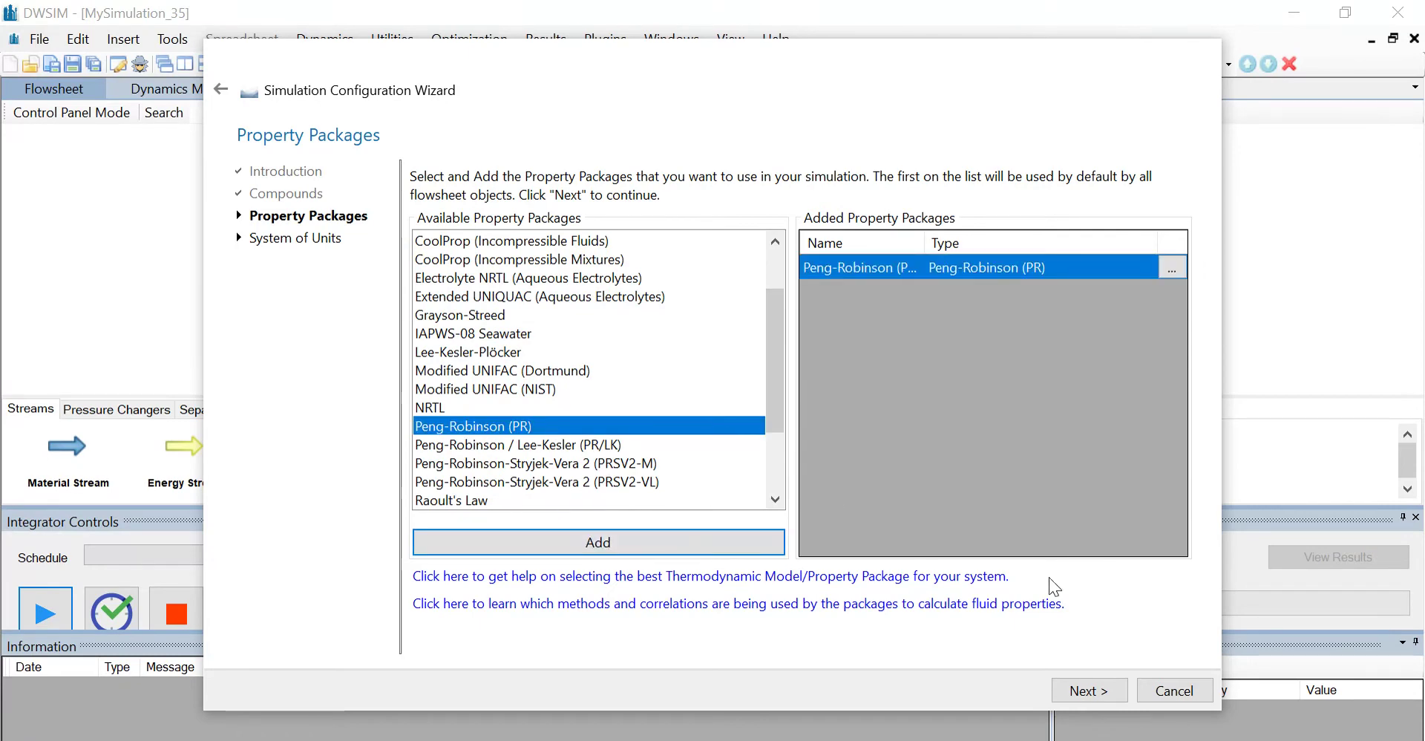
# - Choose the C5 unit system and finish the wizard to reach the empty flowsheet
pyautogui.click(1103, 695)
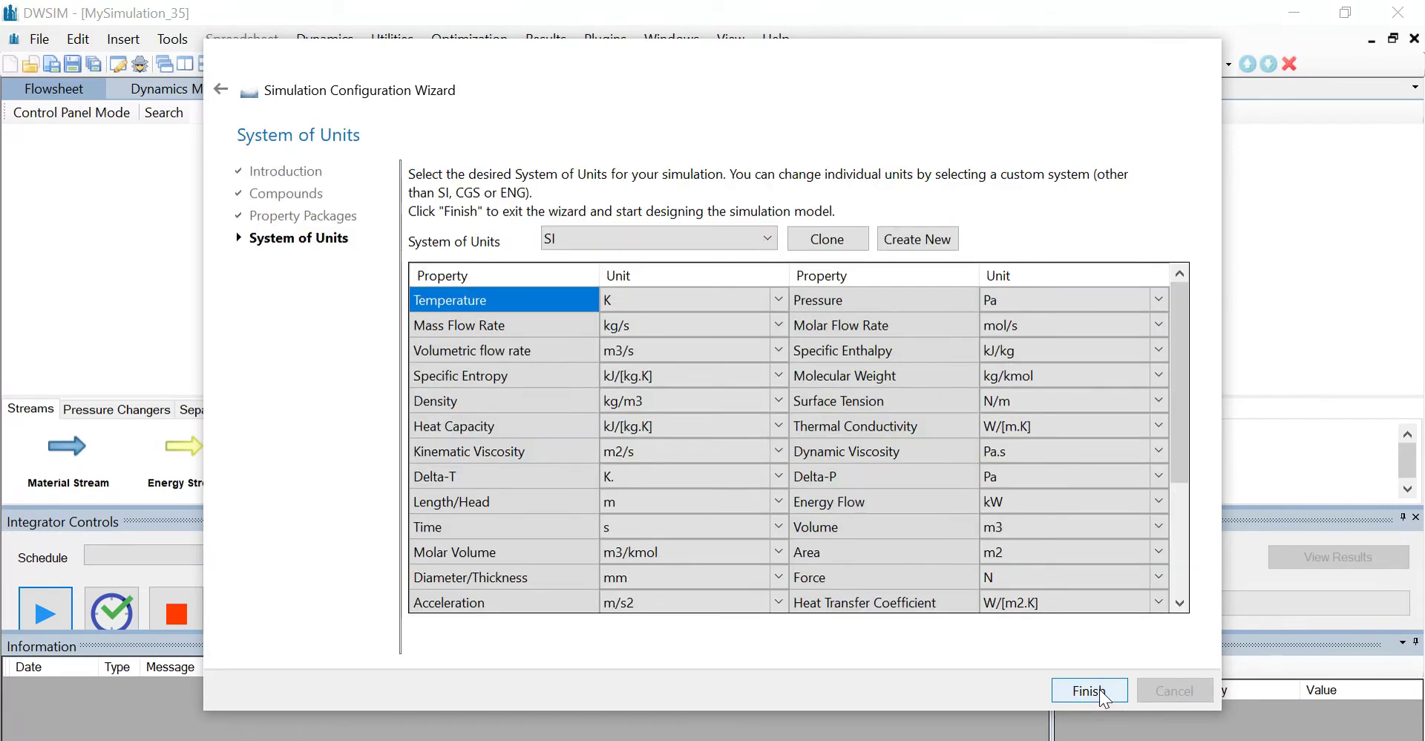
pyautogui.click(765, 237)
pyautogui.click(679, 386)
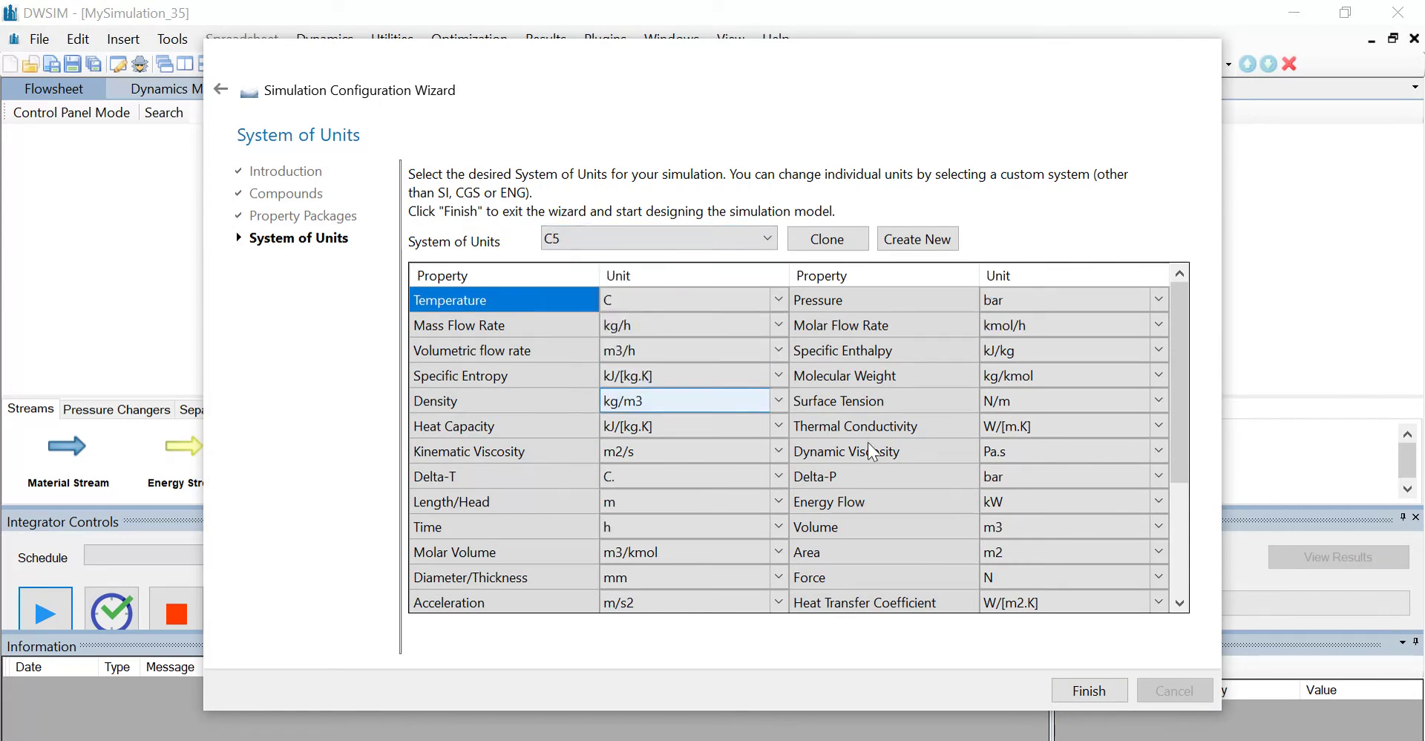
pyautogui.click(1088, 691)
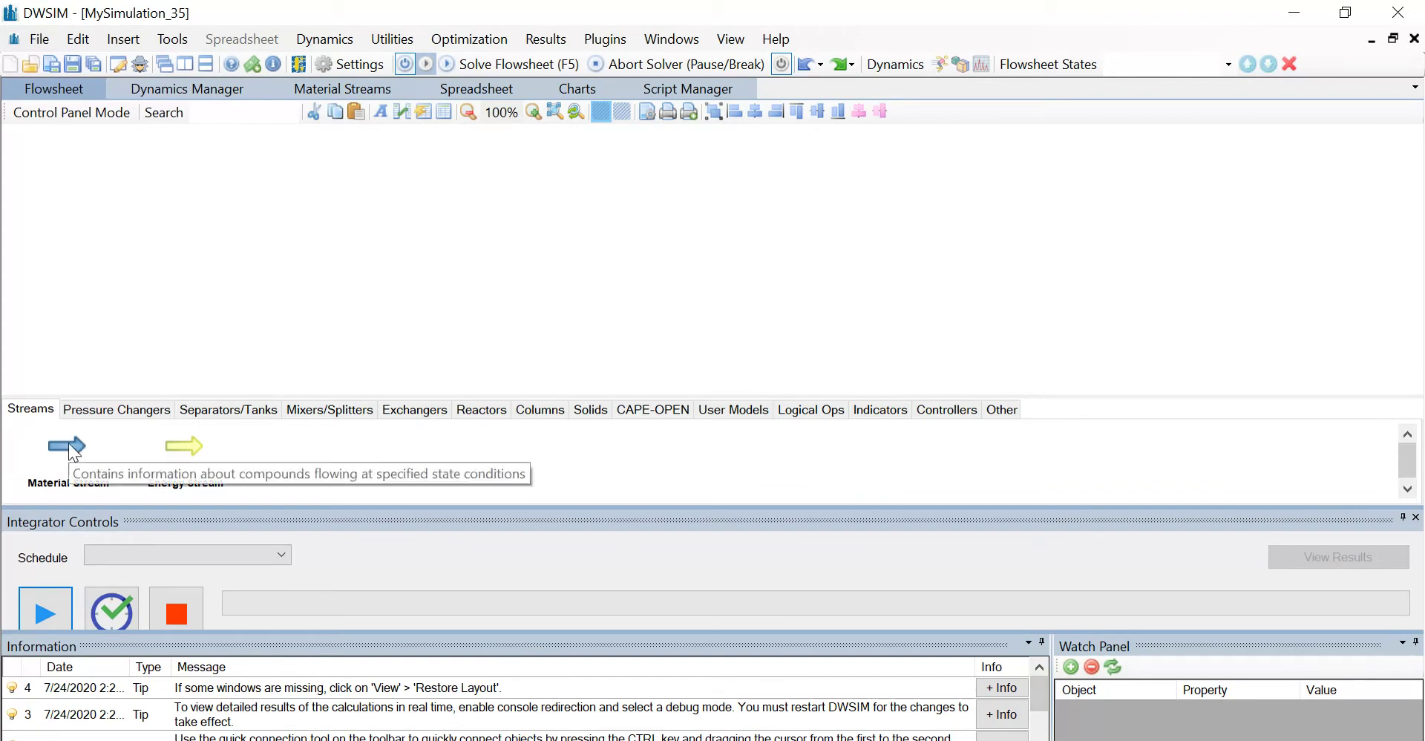
# - Place a material stream named 'Absorbent oil' using the Nested Loops (VLE) flash algorithm
pyautogui.moveTo(68, 443); pyautogui.dragTo(193, 167)
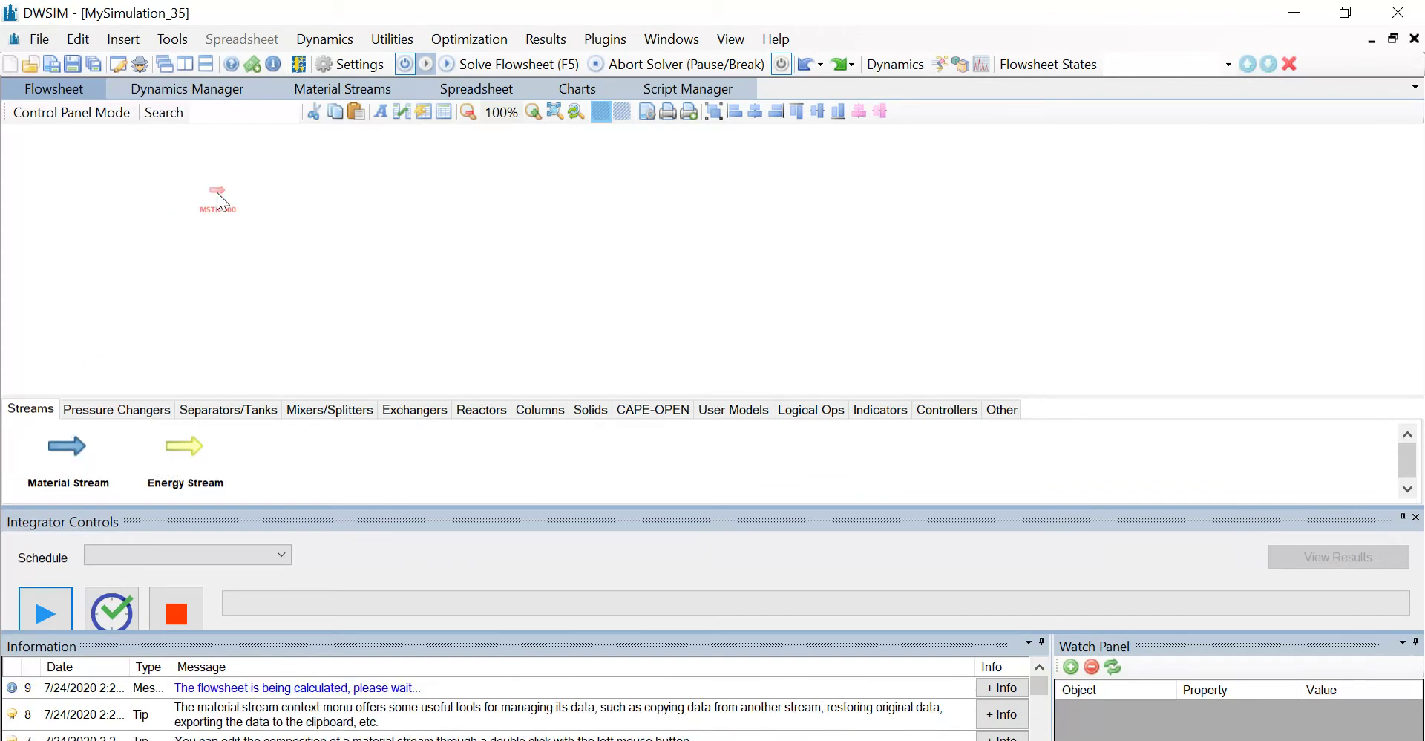
pyautogui.click(217, 193)
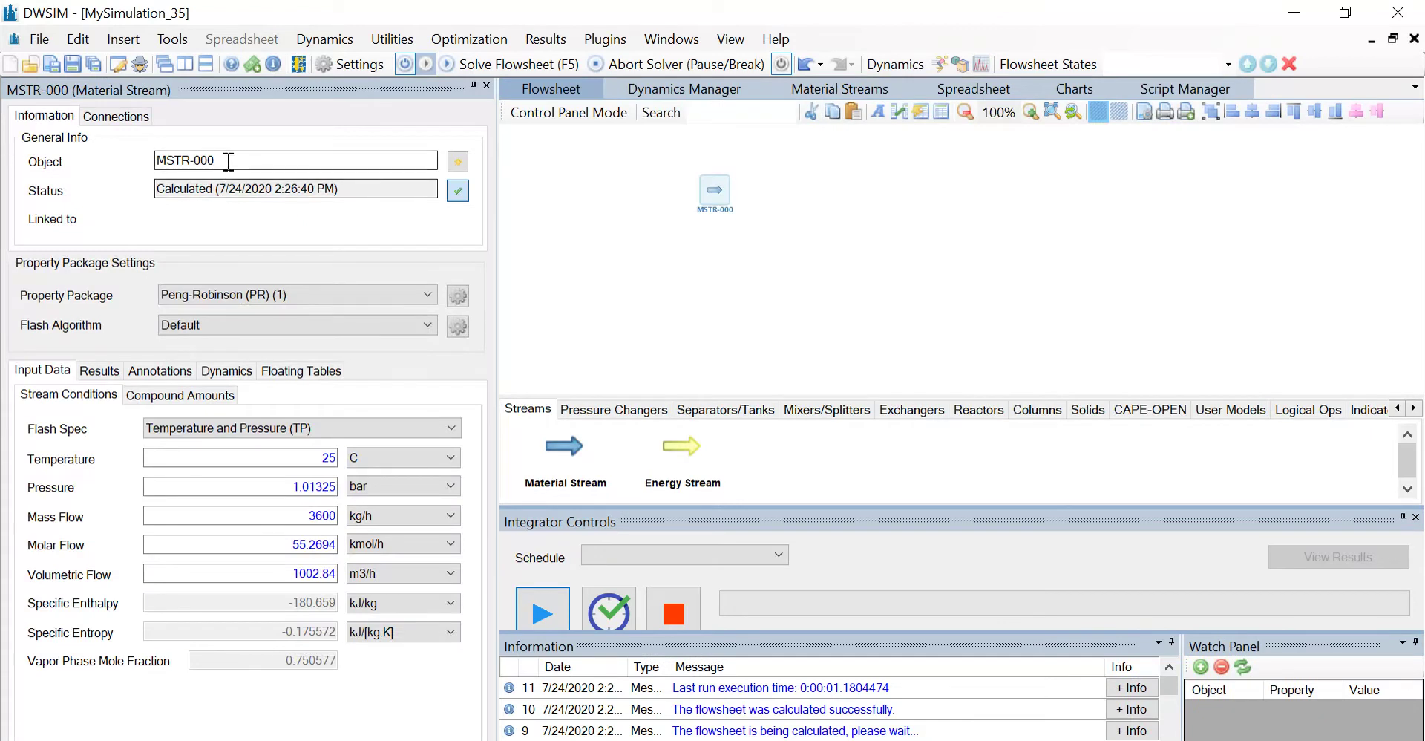
pyautogui.moveTo(229, 161); pyautogui.dragTo(79, 162)
pyautogui.press('BackSpace')
pyautogui.write('A')
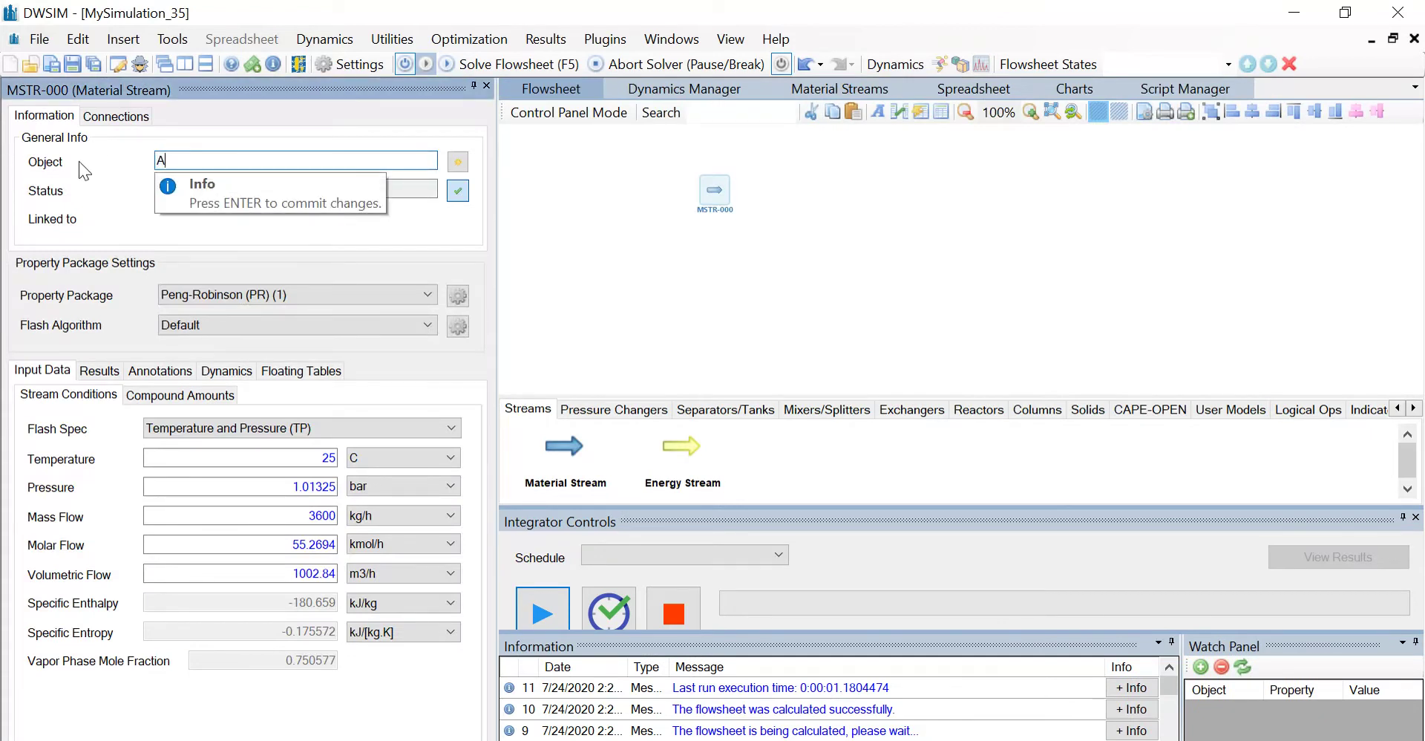
pyautogui.write('bsorbent oil')
pyautogui.press('Return')
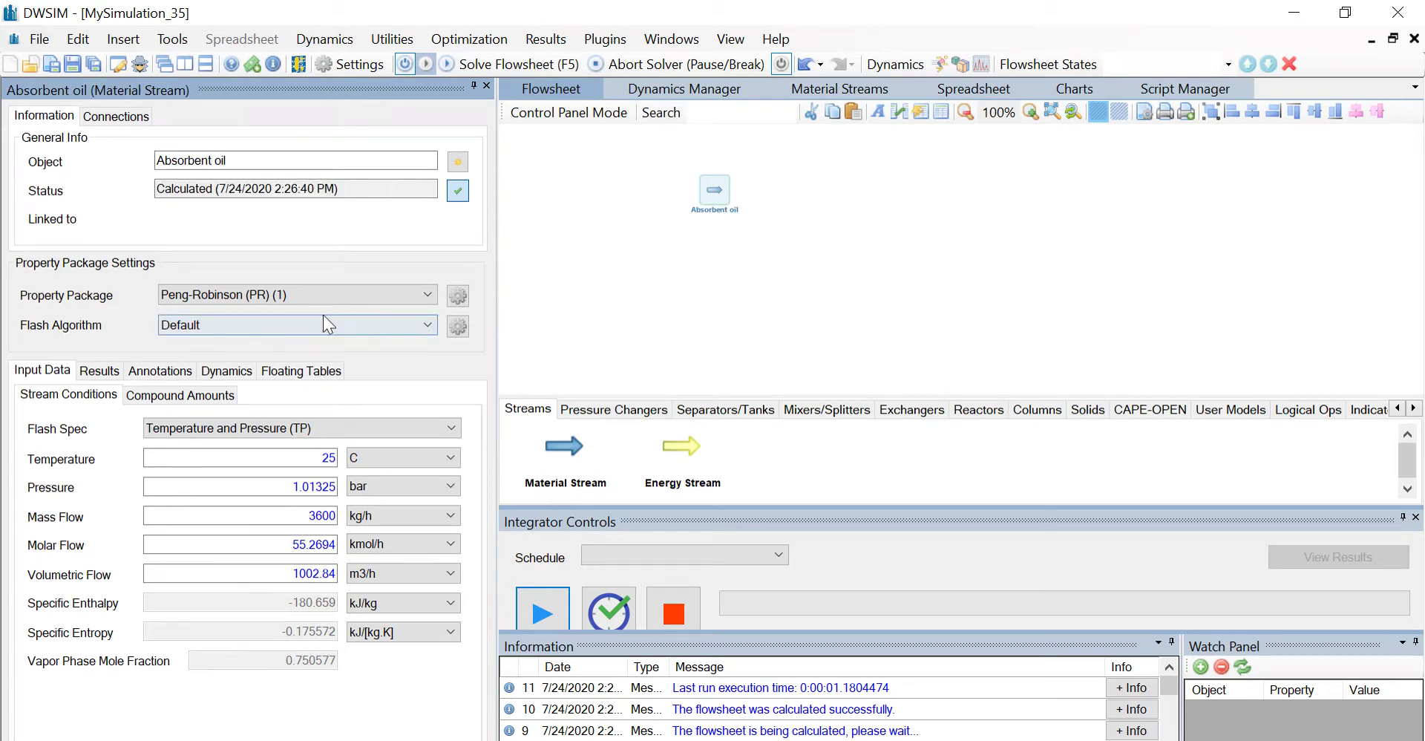
pyautogui.click(361, 322)
pyautogui.click(322, 359)
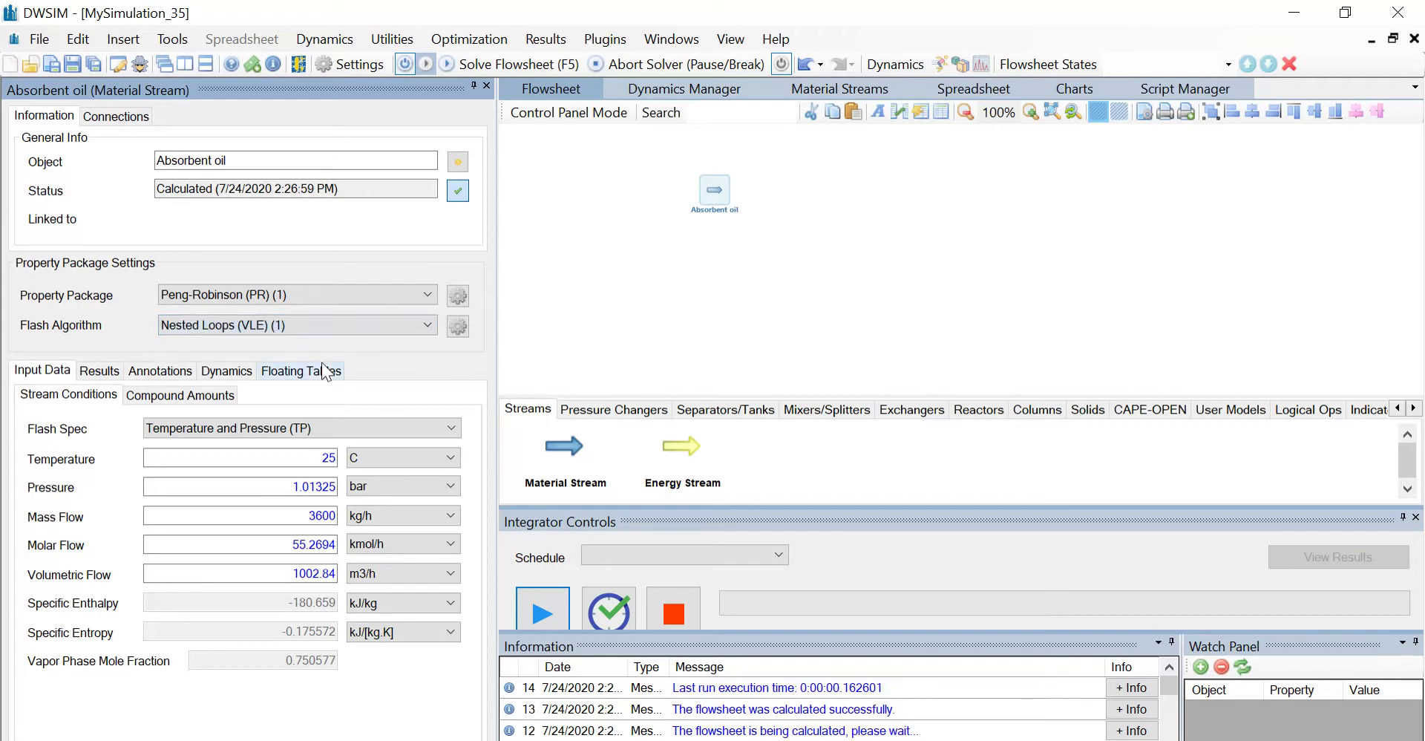
# - Set the Absorbent oil composition to 0 for all compounds and 1 for N-dodecane
pyautogui.click(212, 398)
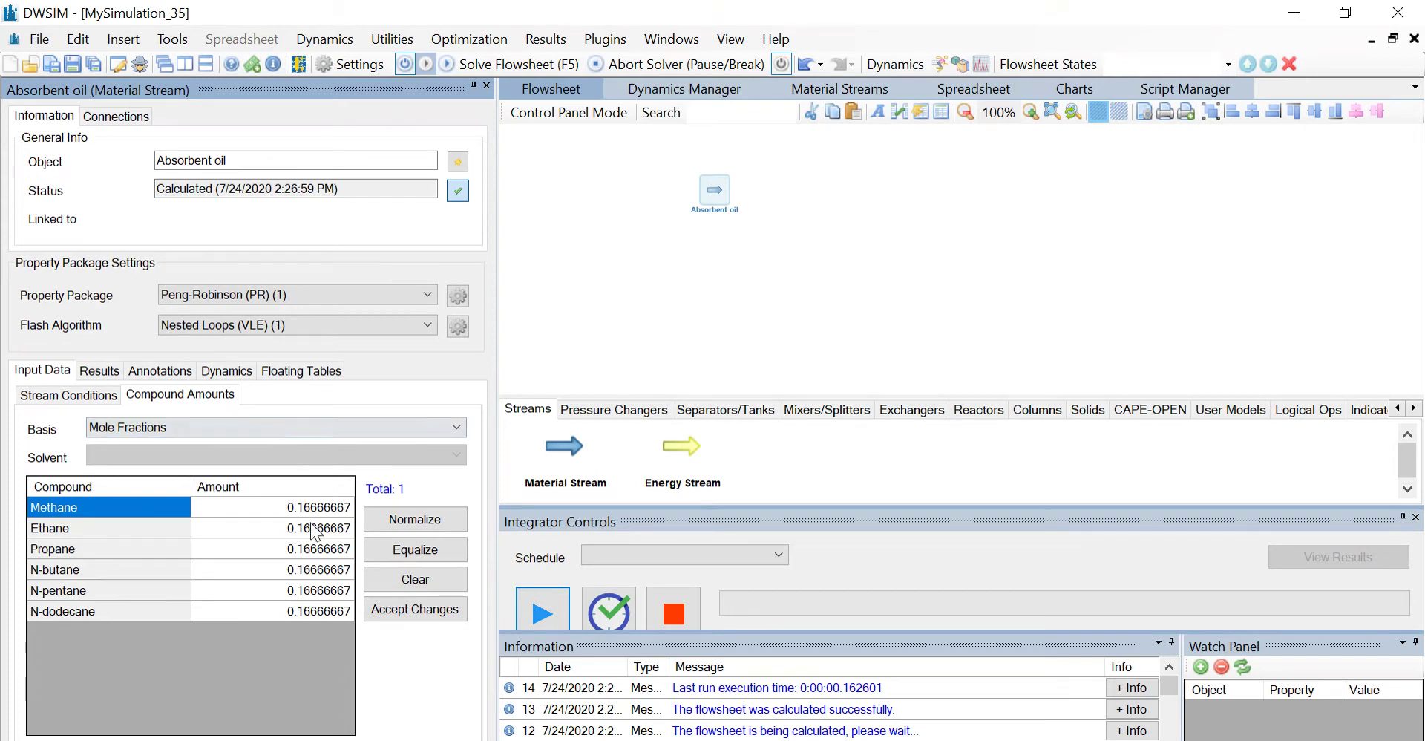
pyautogui.click(332, 510)
pyautogui.write('0')
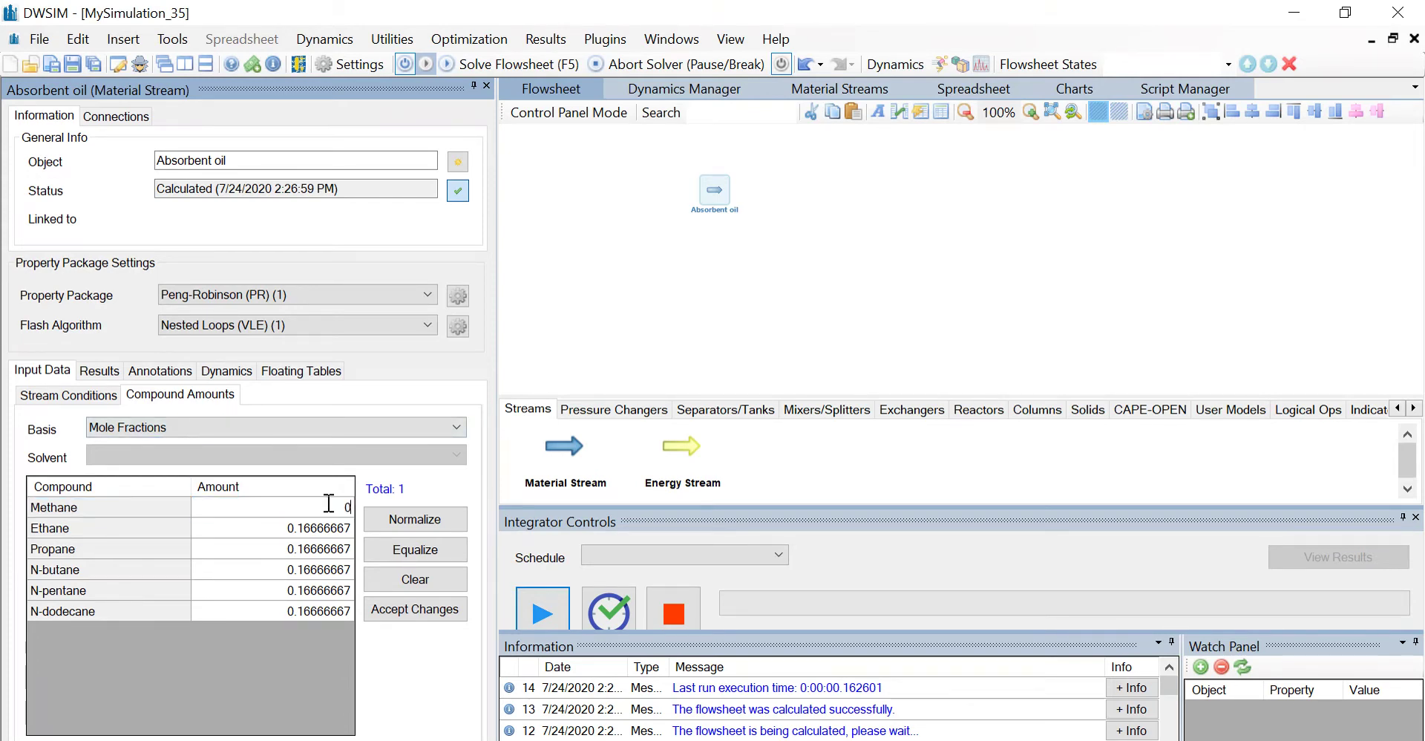
pyautogui.press('Return')
pyautogui.write('0')
pyautogui.press('Return')
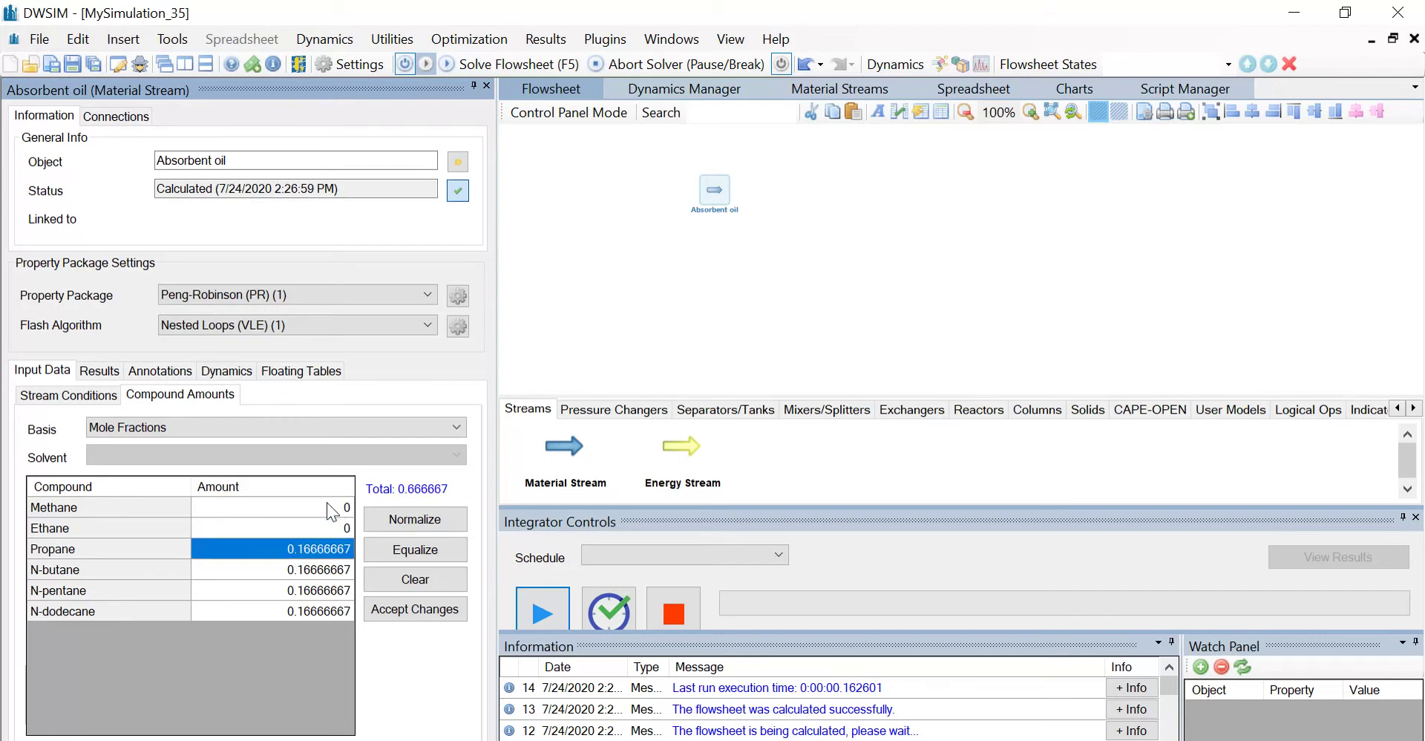
pyautogui.write('0')
pyautogui.press('Return')
pyautogui.write('0')
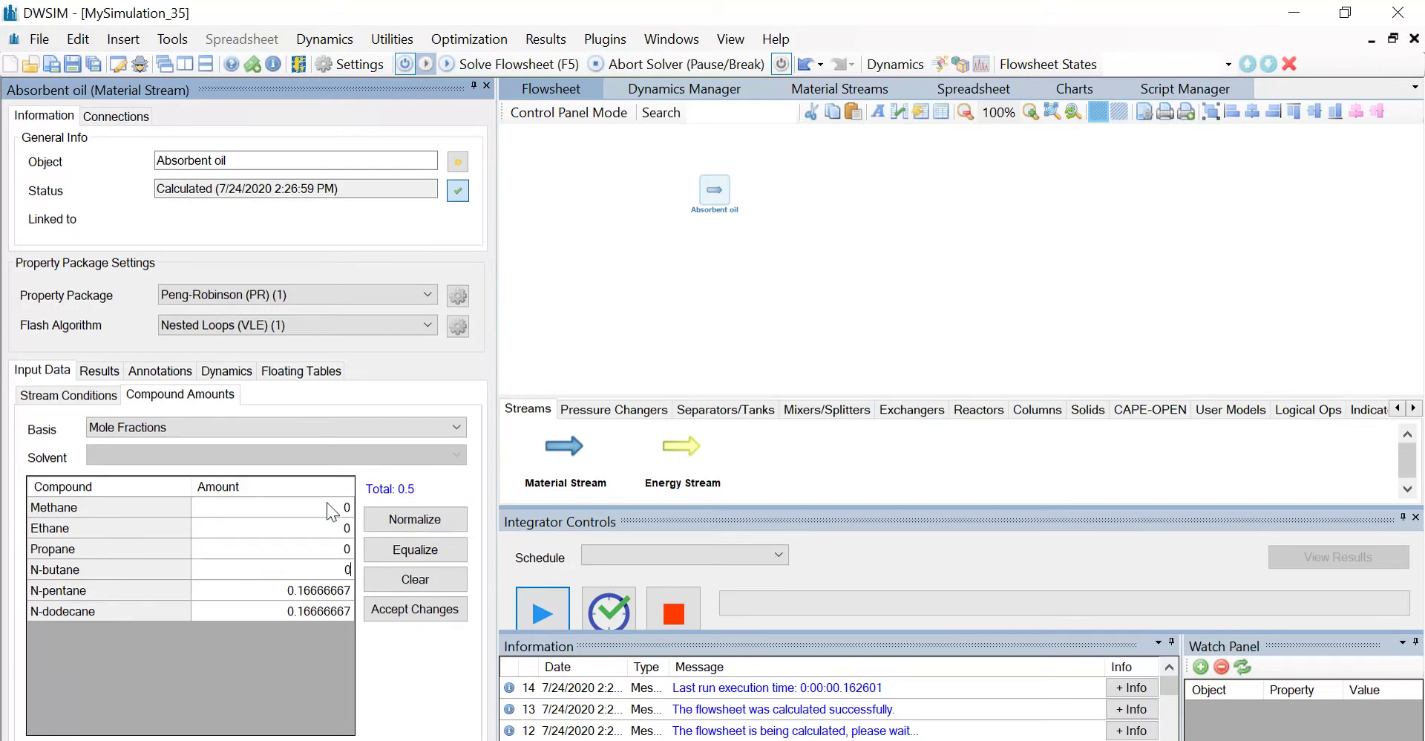
pyautogui.press('Return')
pyautogui.write('0')
pyautogui.press('Return')
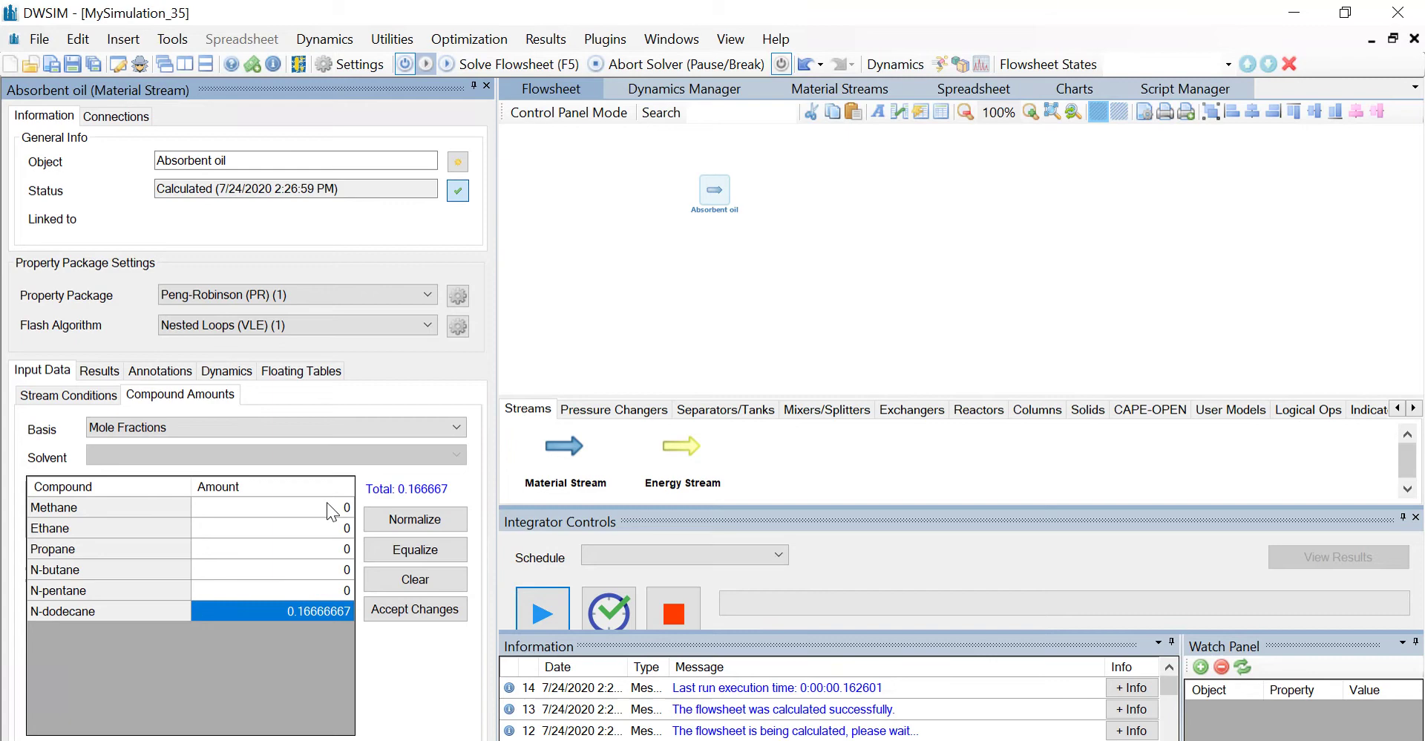
pyautogui.write('1')
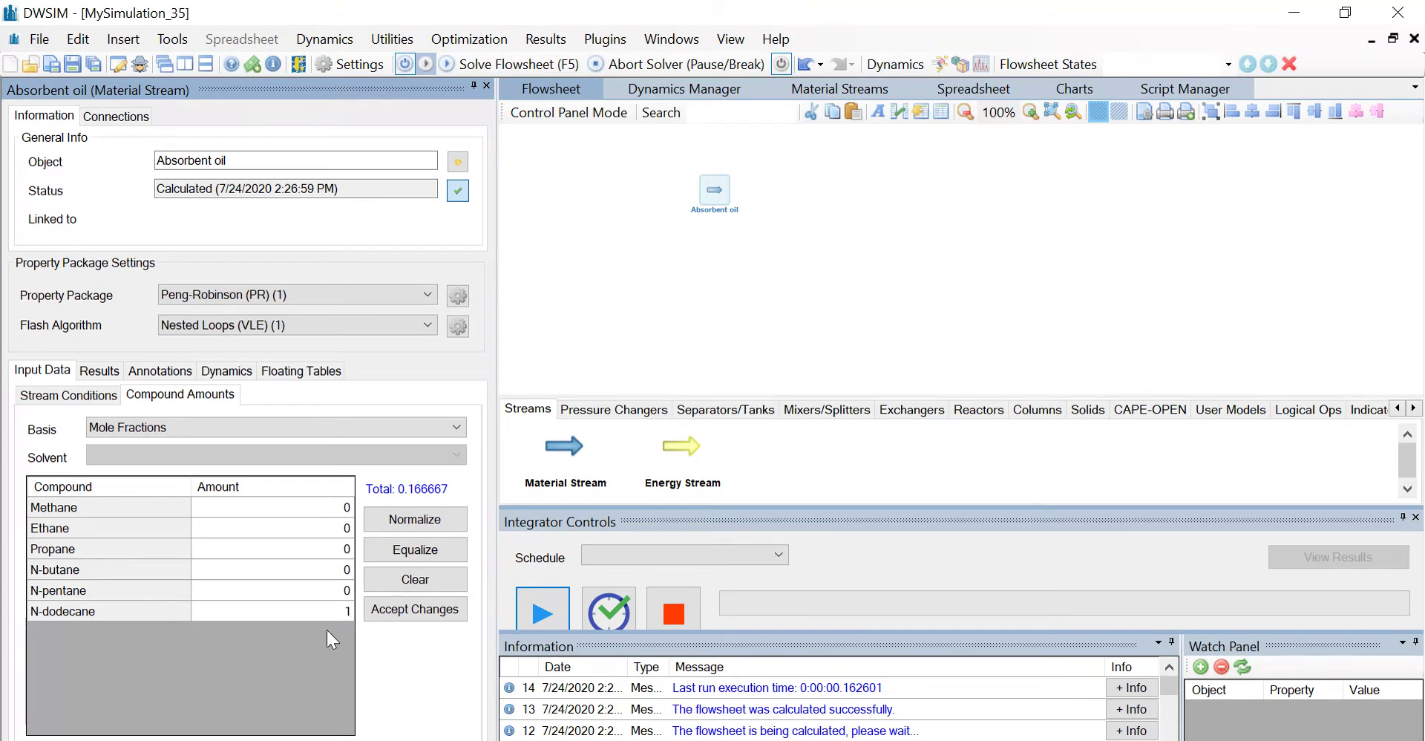
pyautogui.click(397, 604)
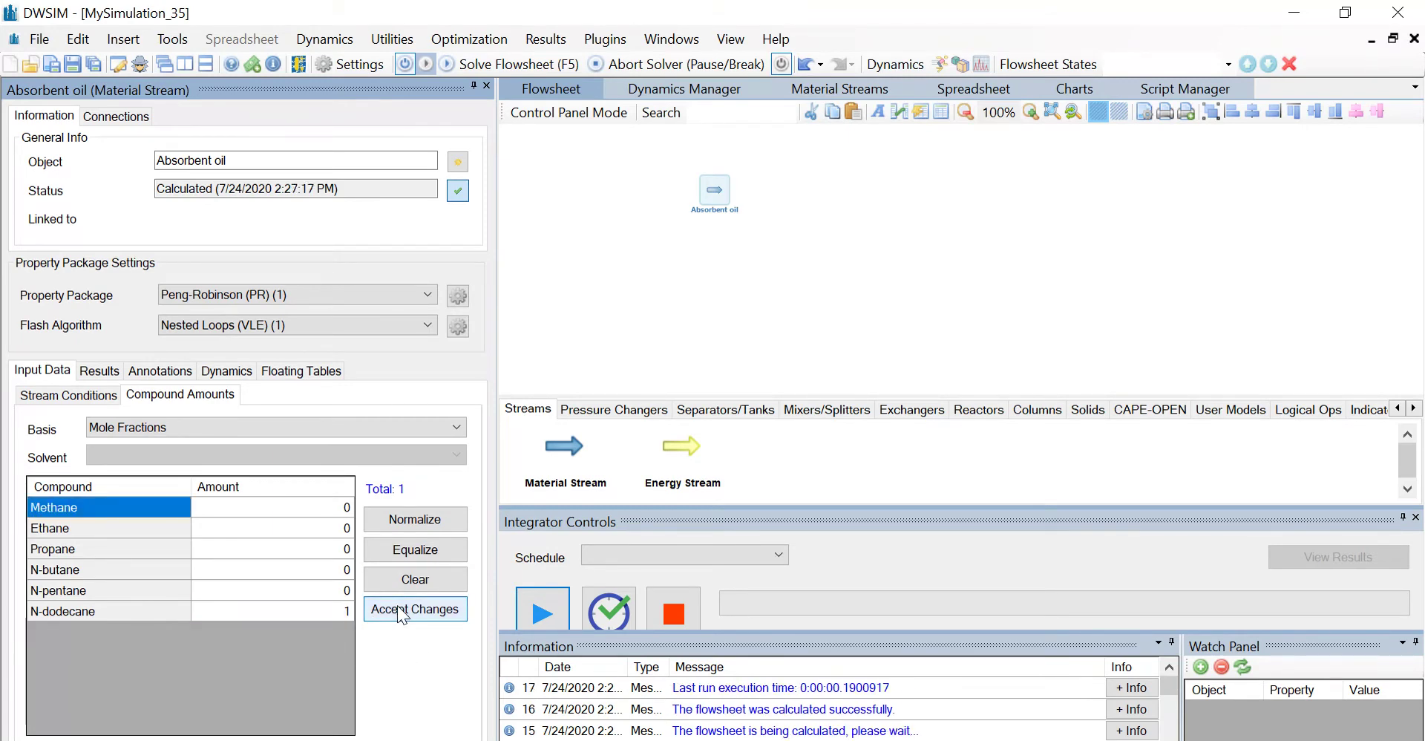
# - Set Absorbent oil to 32 C, 28 bar and a mass flow of 12750 kg/h
pyautogui.click(67, 396)
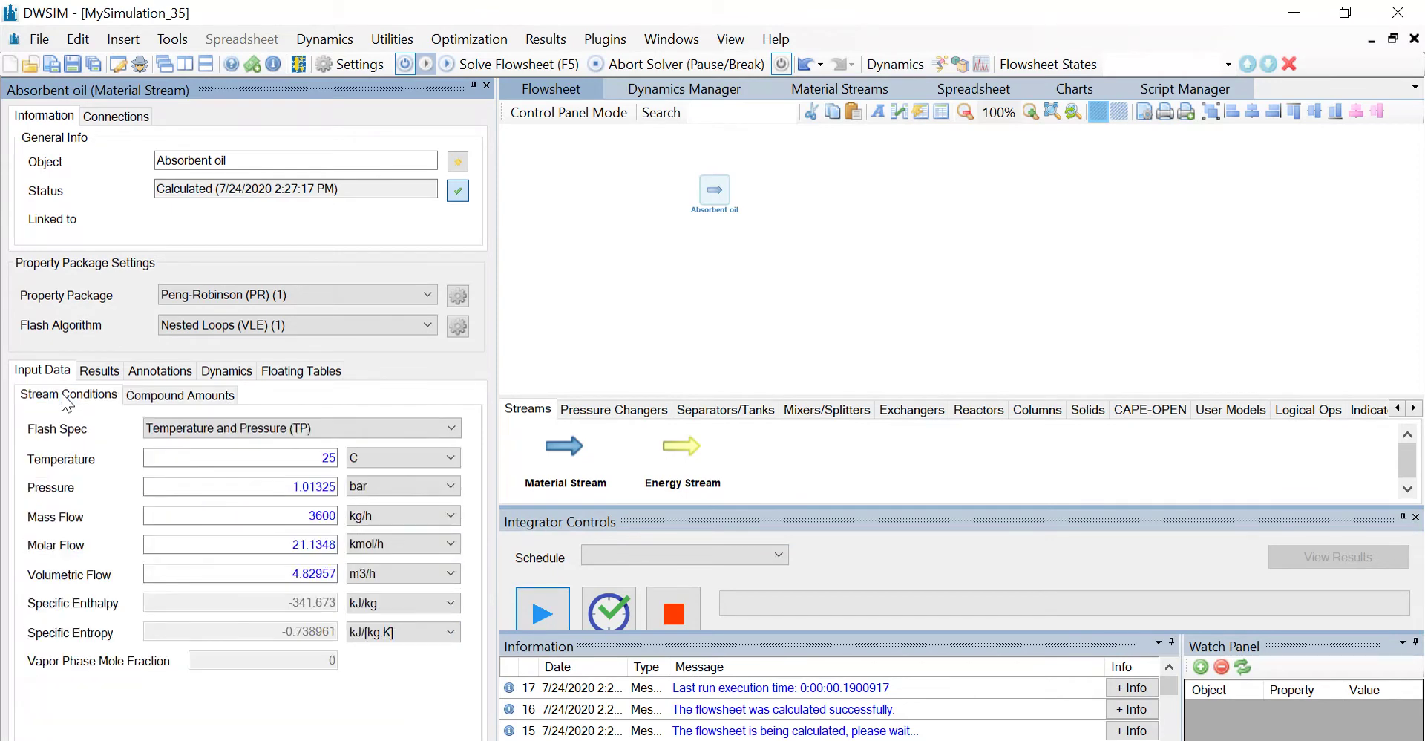
pyautogui.doubleClick(299, 457)
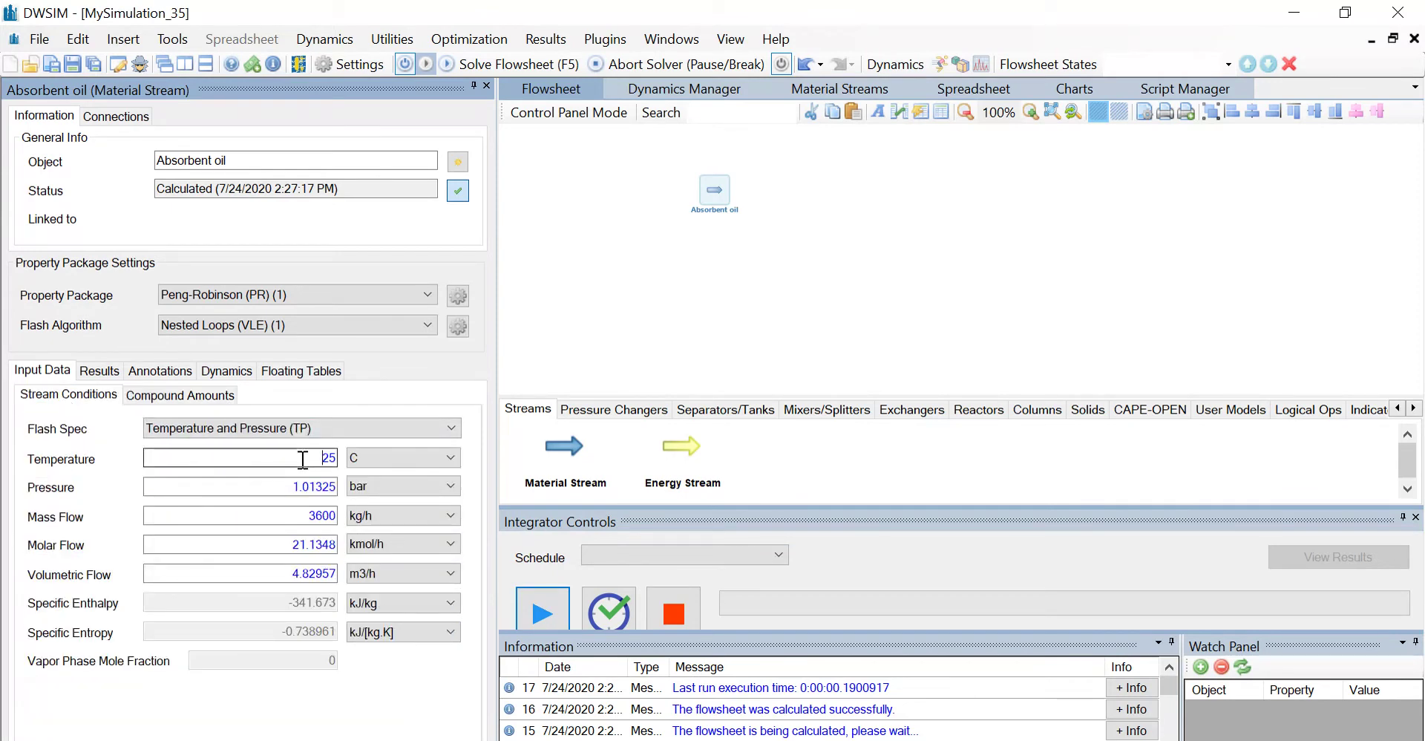
pyautogui.write('32')
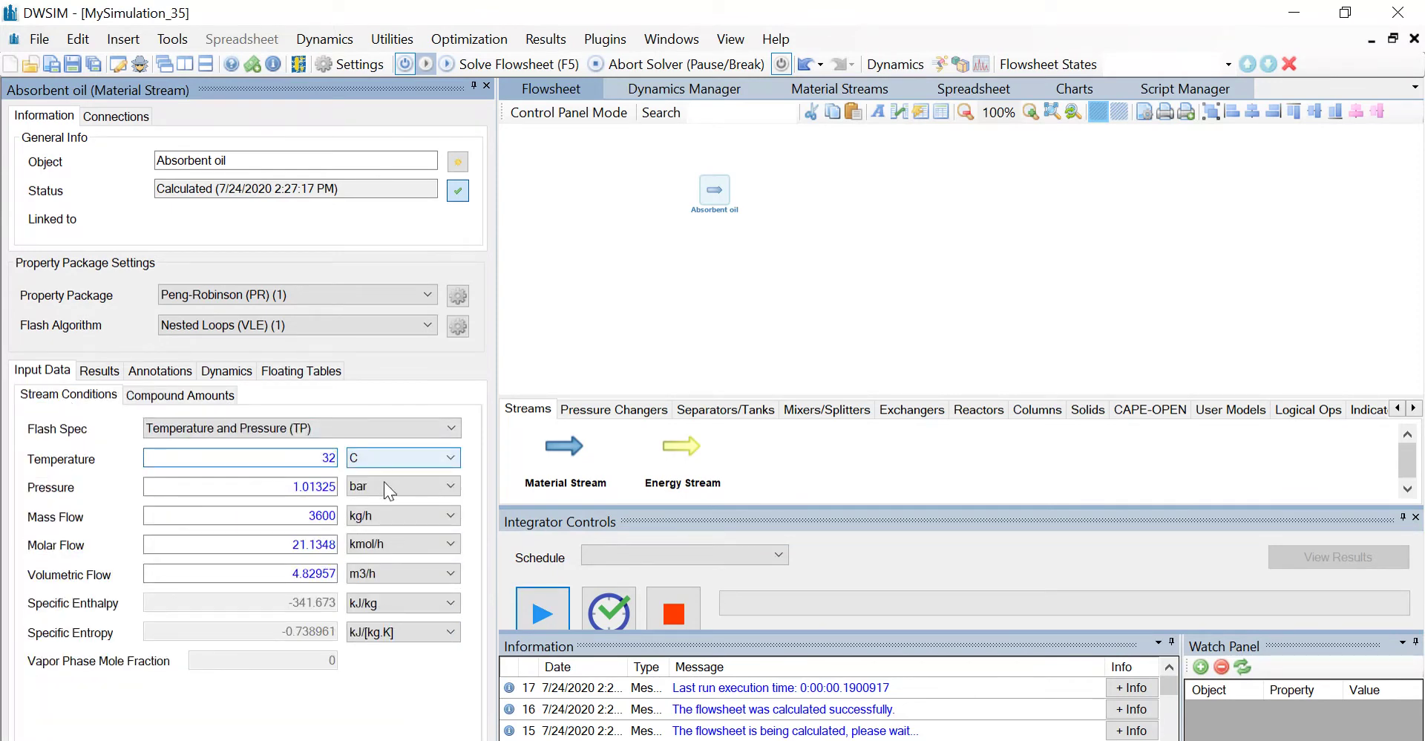
pyautogui.rightClick(271, 484)
pyautogui.press('Escape')
pyautogui.doubleClick(280, 486)
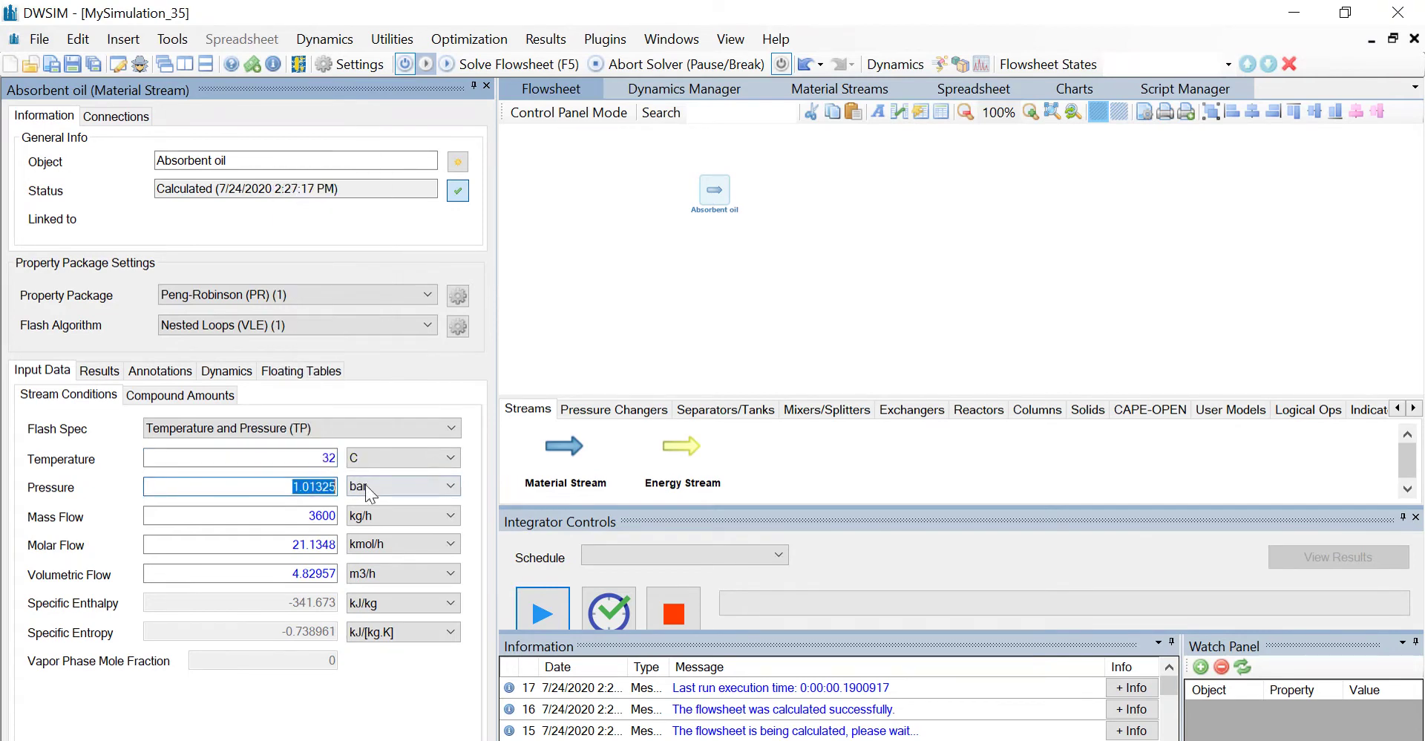
pyautogui.write('28')
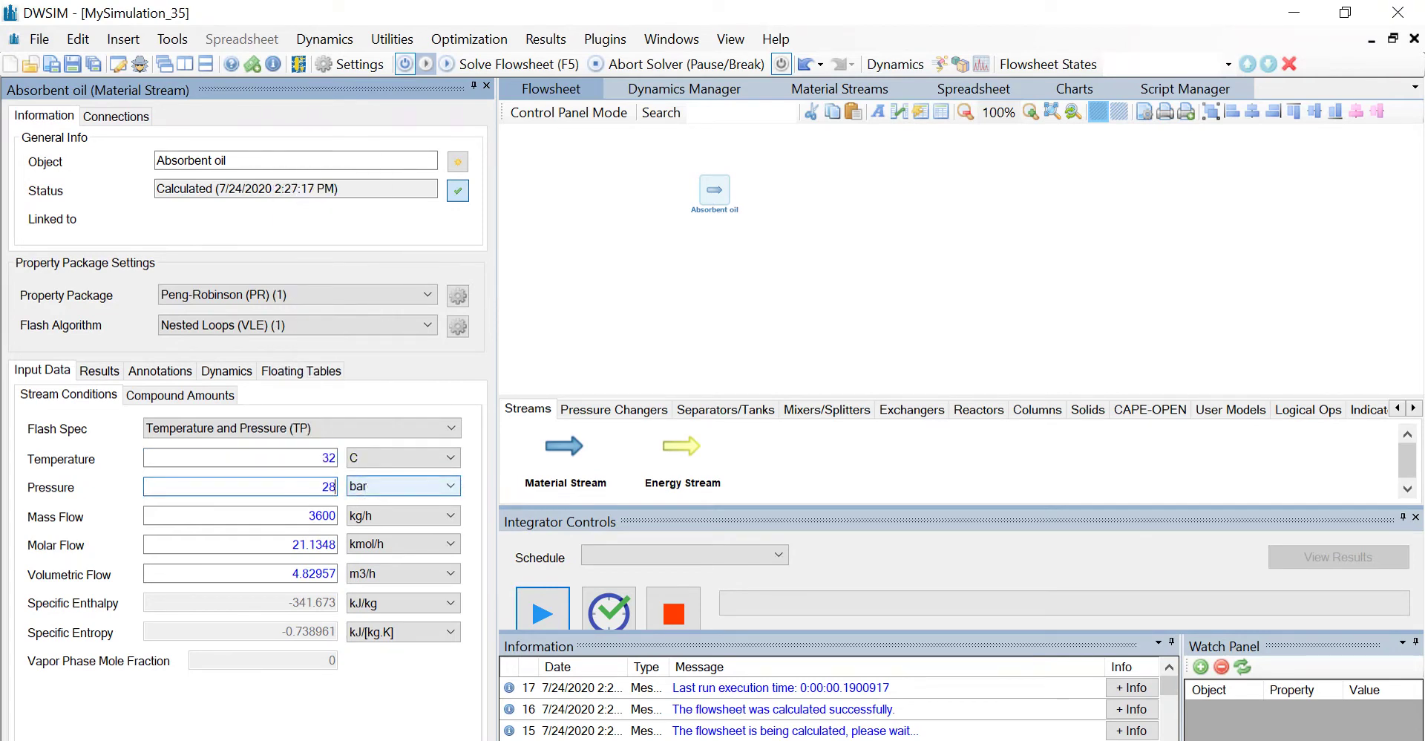
pyautogui.rightClick(301, 515)
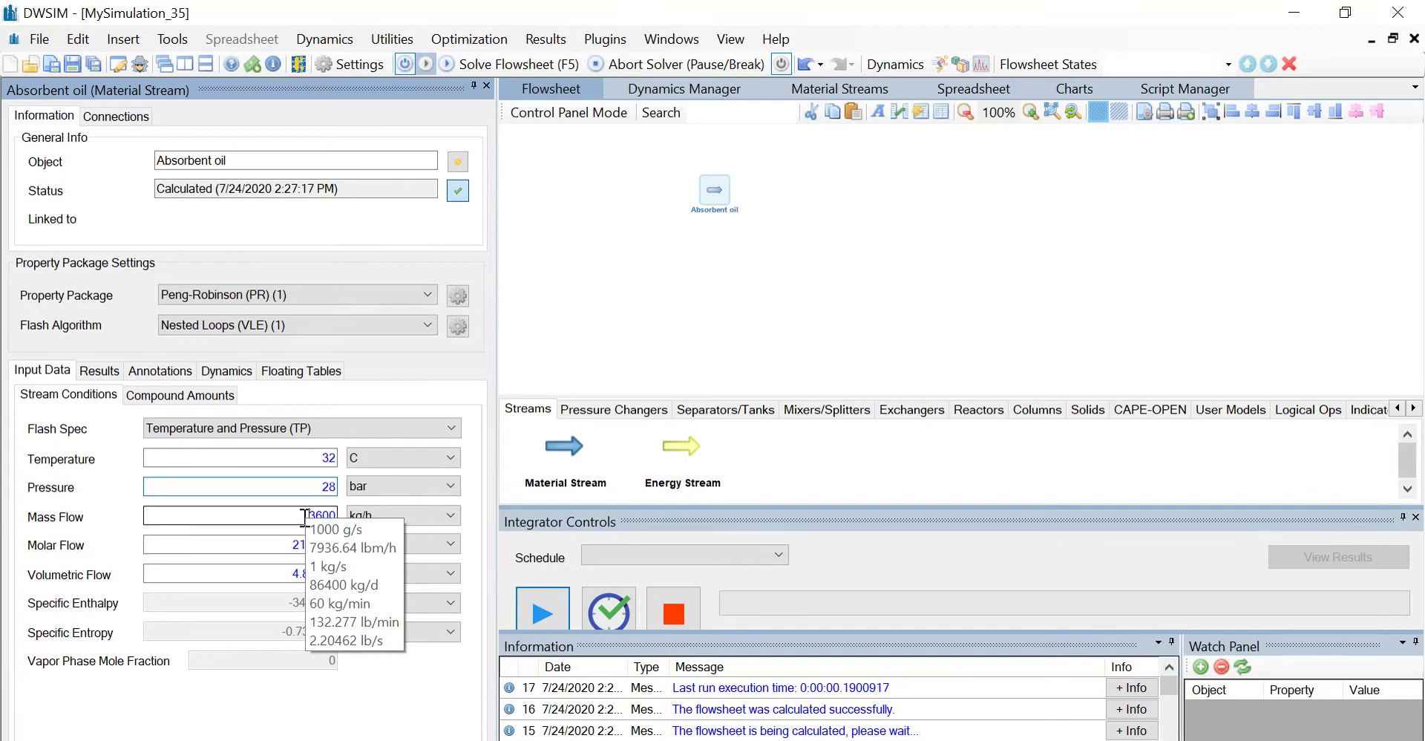
pyautogui.click(363, 524)
pyautogui.write('12')
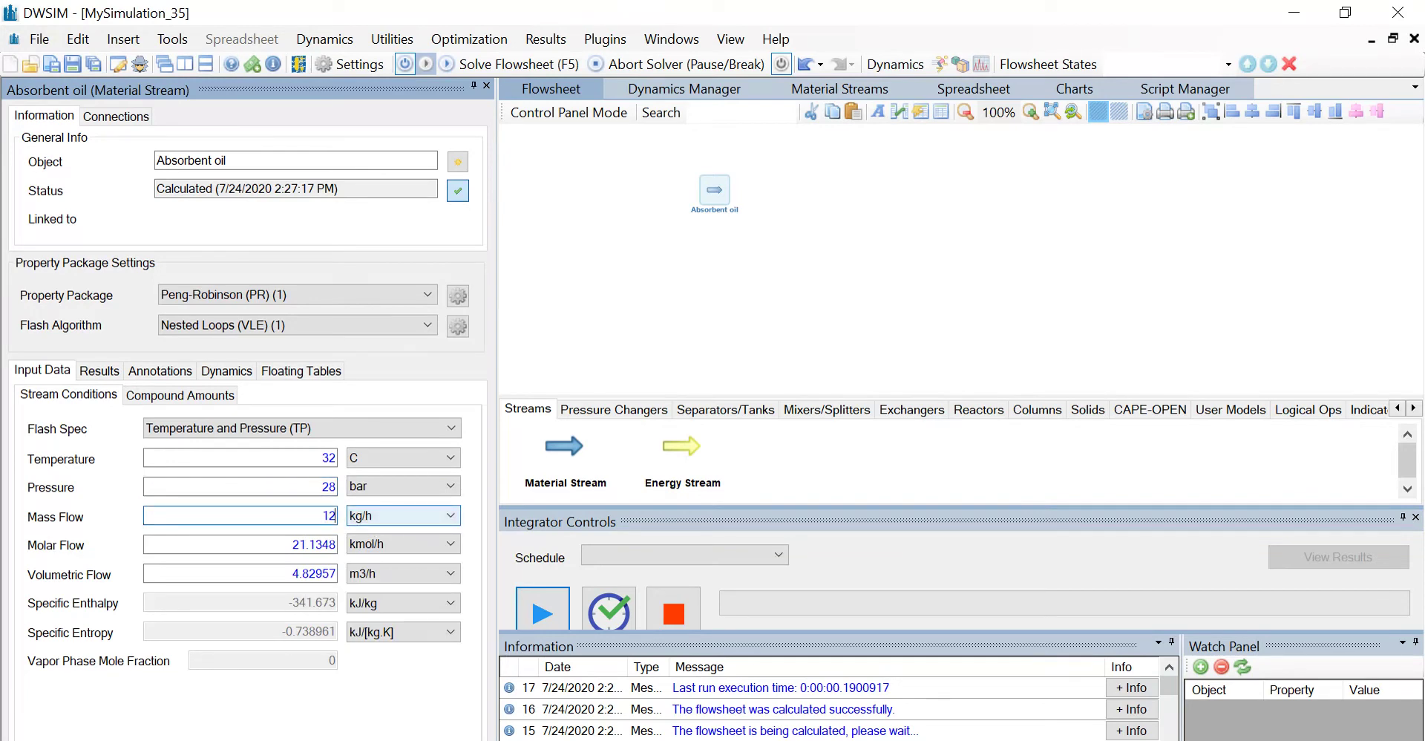
pyautogui.write('750')
pyautogui.press('Return')
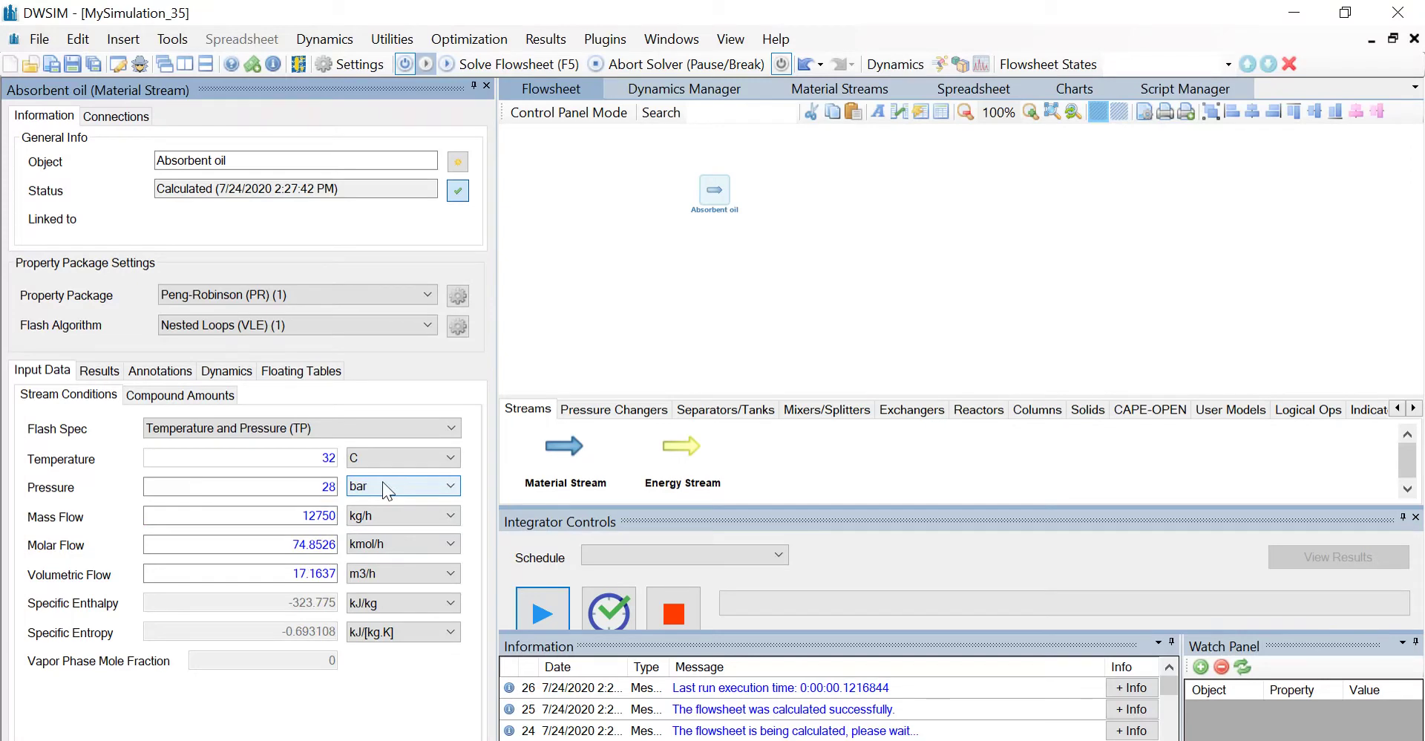
# - Add a second material stream below Absorbent oil and clear its default name MSTR-001
pyautogui.moveTo(561, 449); pyautogui.dragTo(731, 272)
pyautogui.click(733, 276)
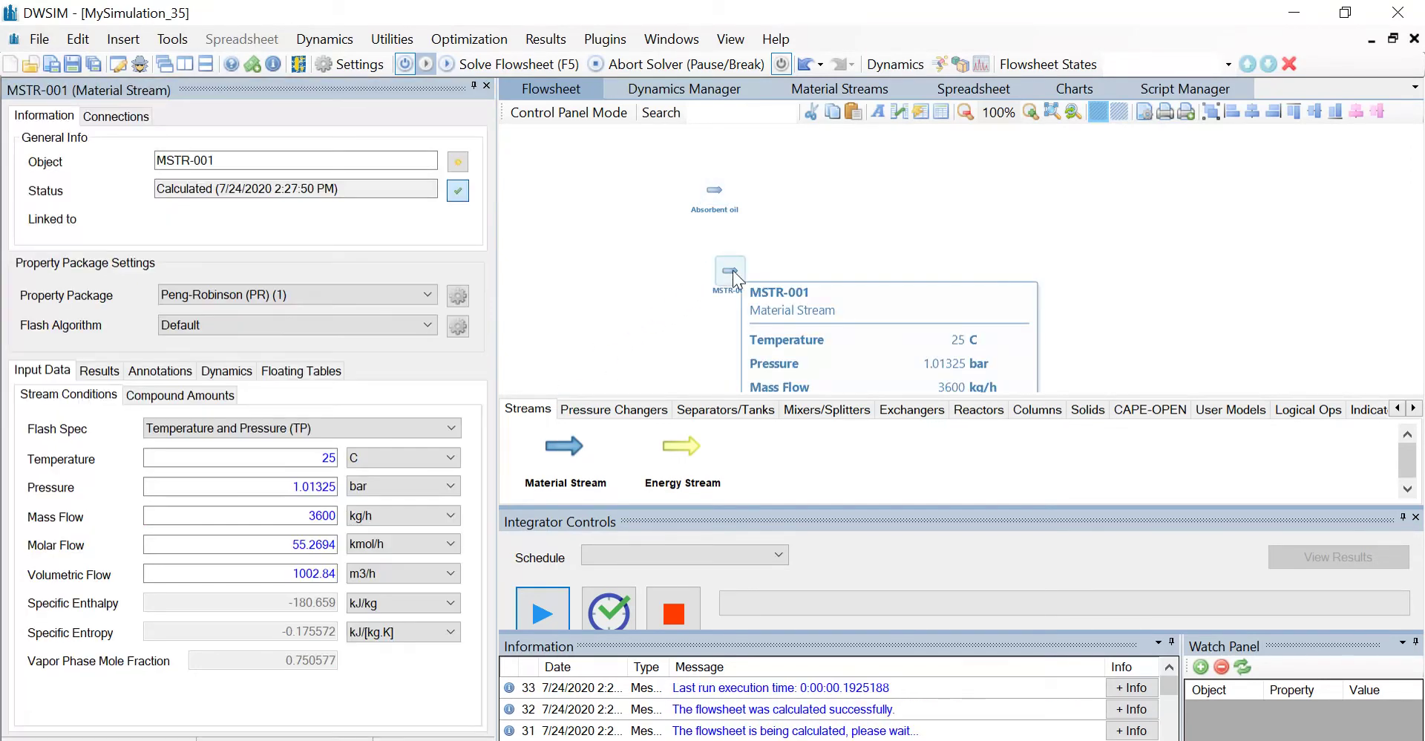
pyautogui.moveTo(215, 160); pyautogui.dragTo(67, 164)
pyautogui.press('BackSpace')
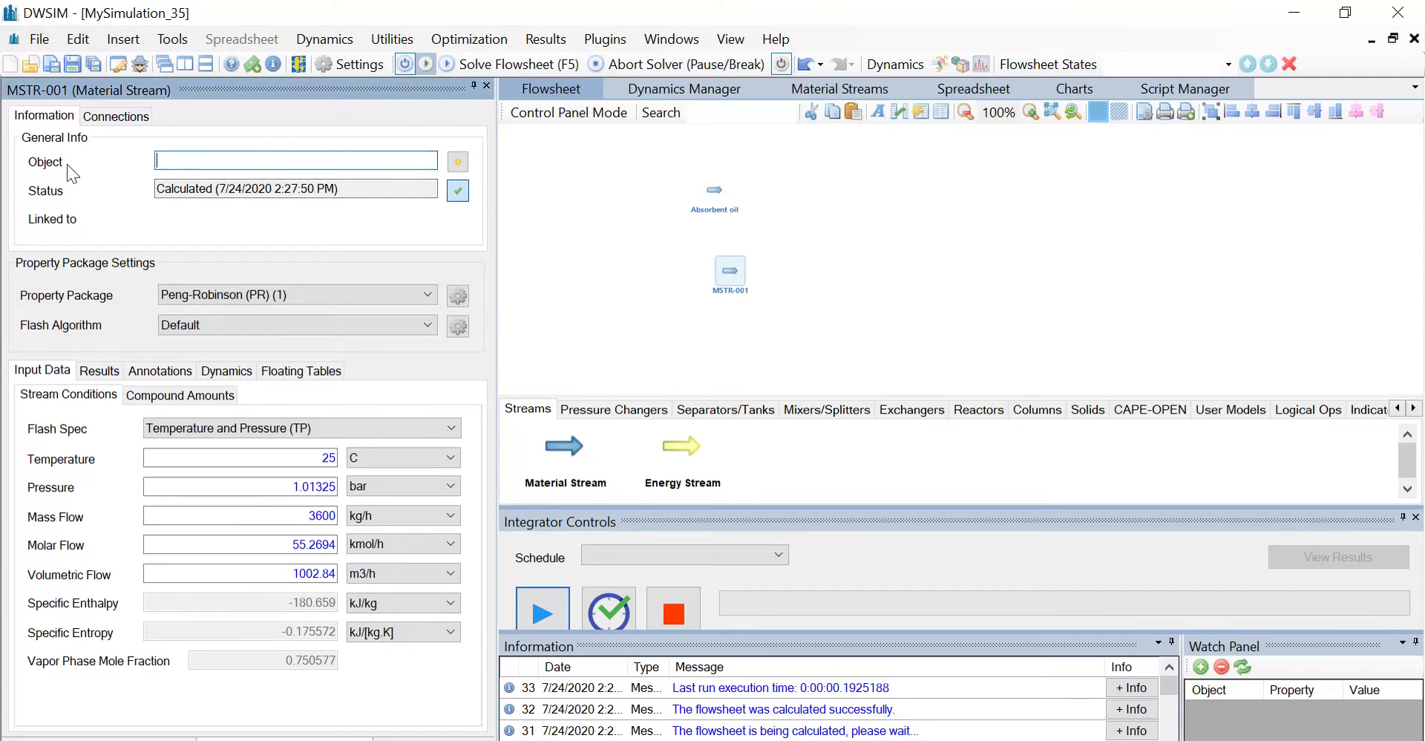
# - Name the stream 'Feed gas' and give it the Nested Loops (VLE) flash algorithm
pyautogui.write('Fee')
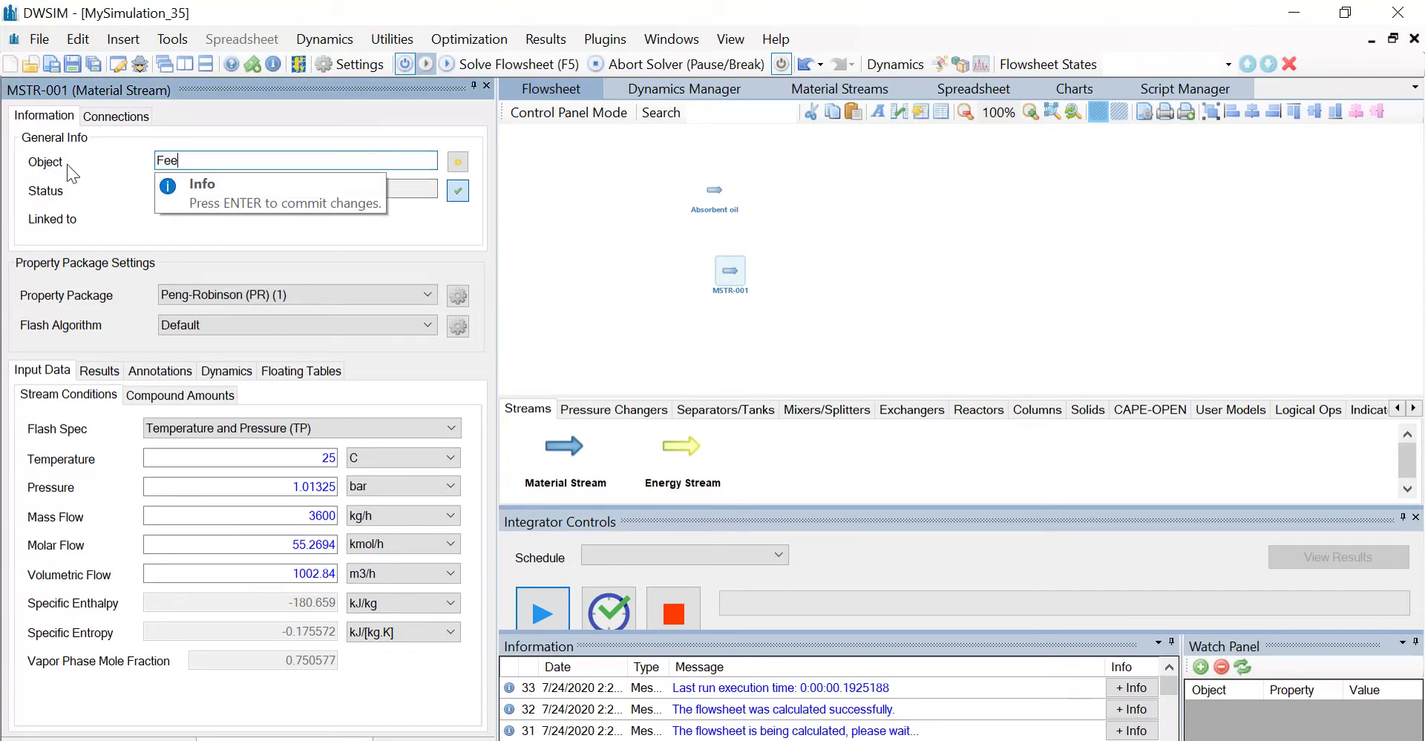
pyautogui.write('d gas')
pyautogui.press('Return')
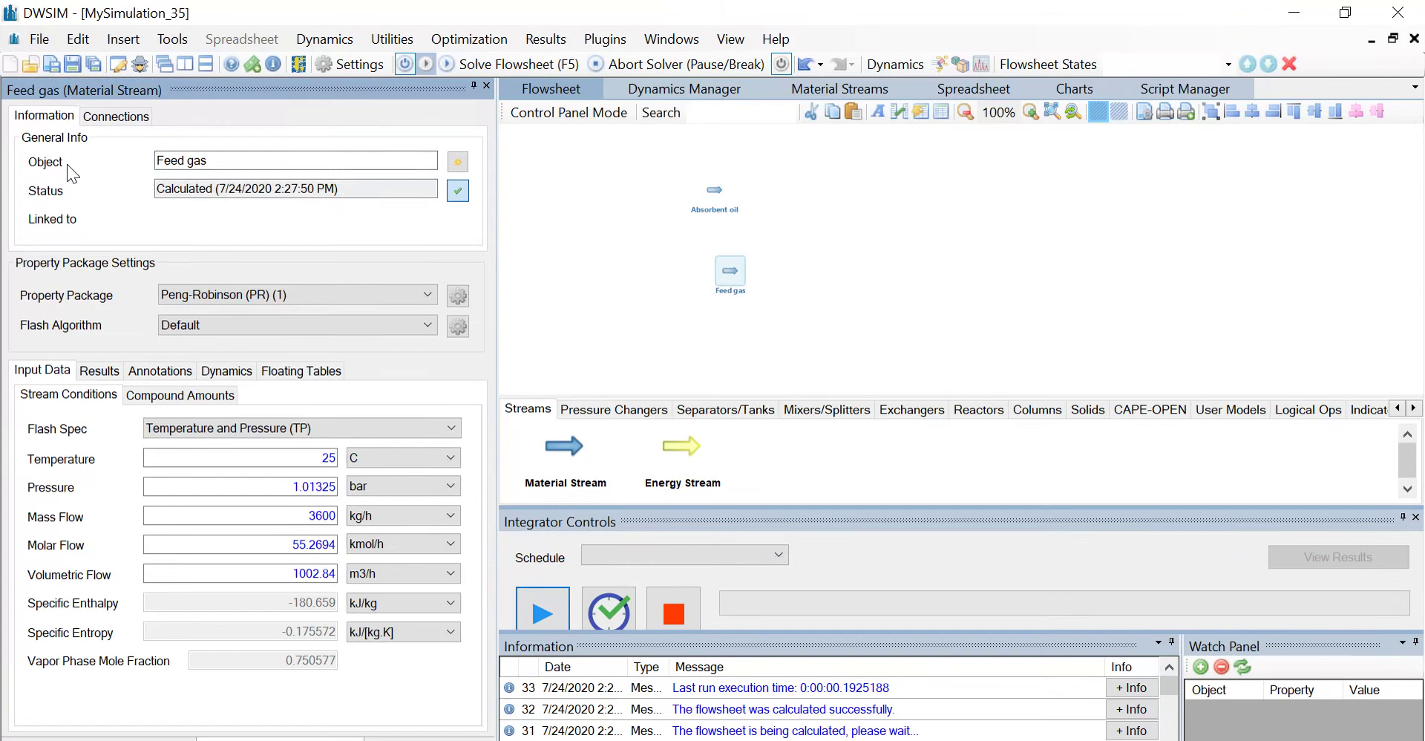
pyautogui.click(368, 324)
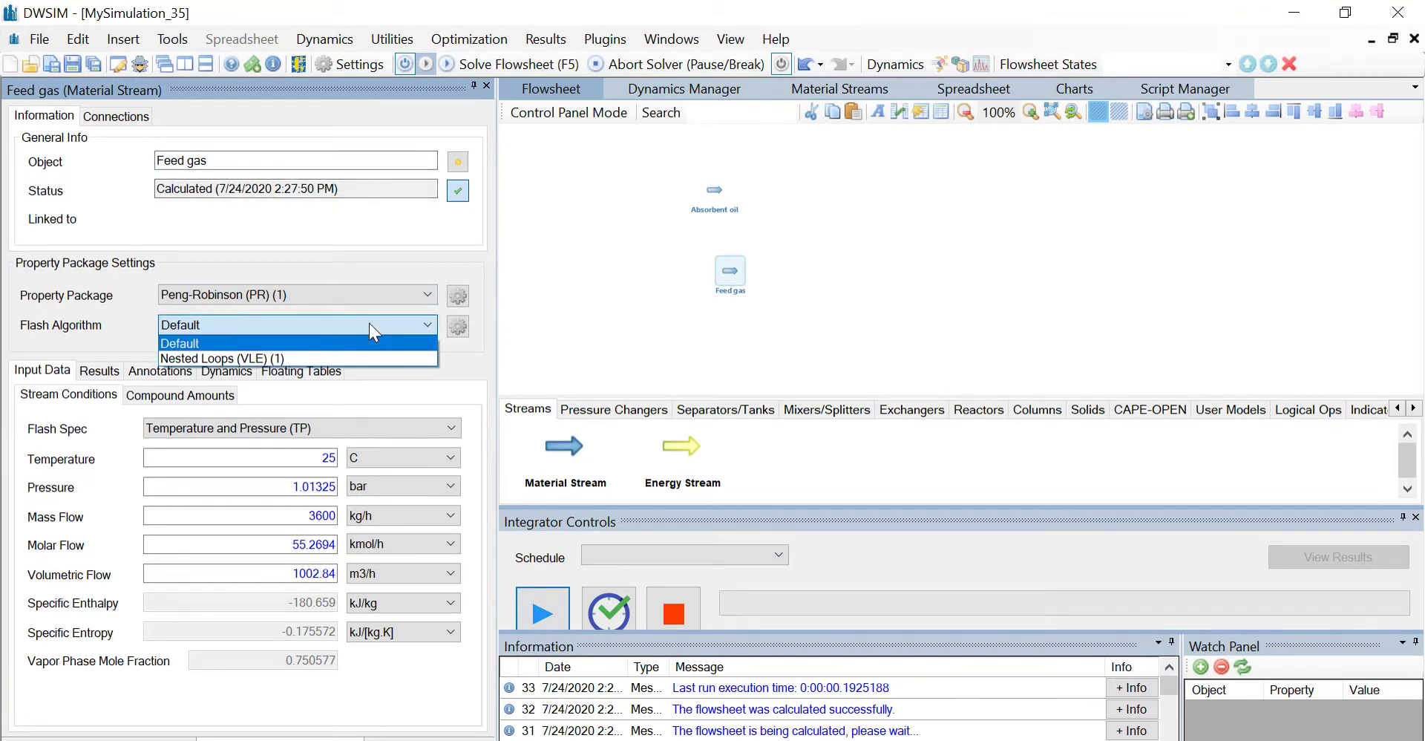
pyautogui.click(343, 357)
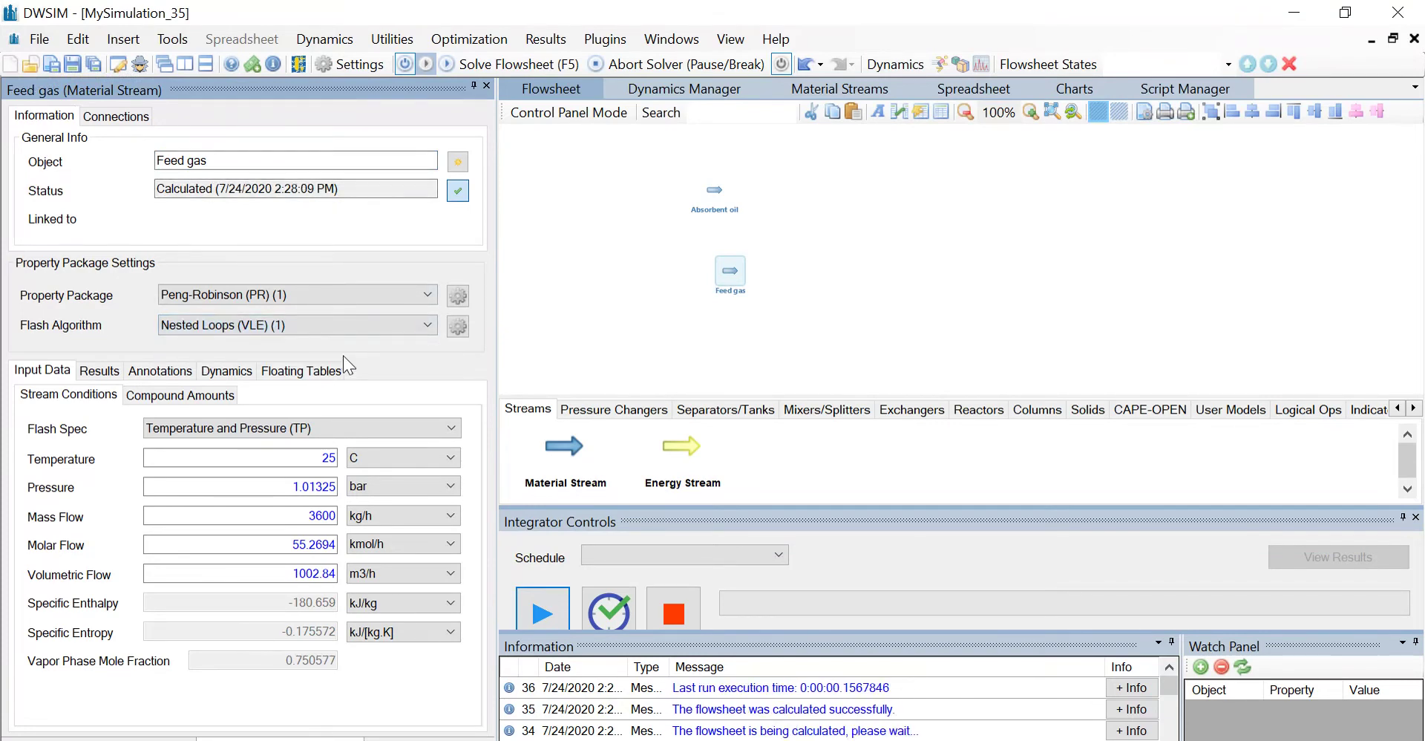
pyautogui.click(184, 392)
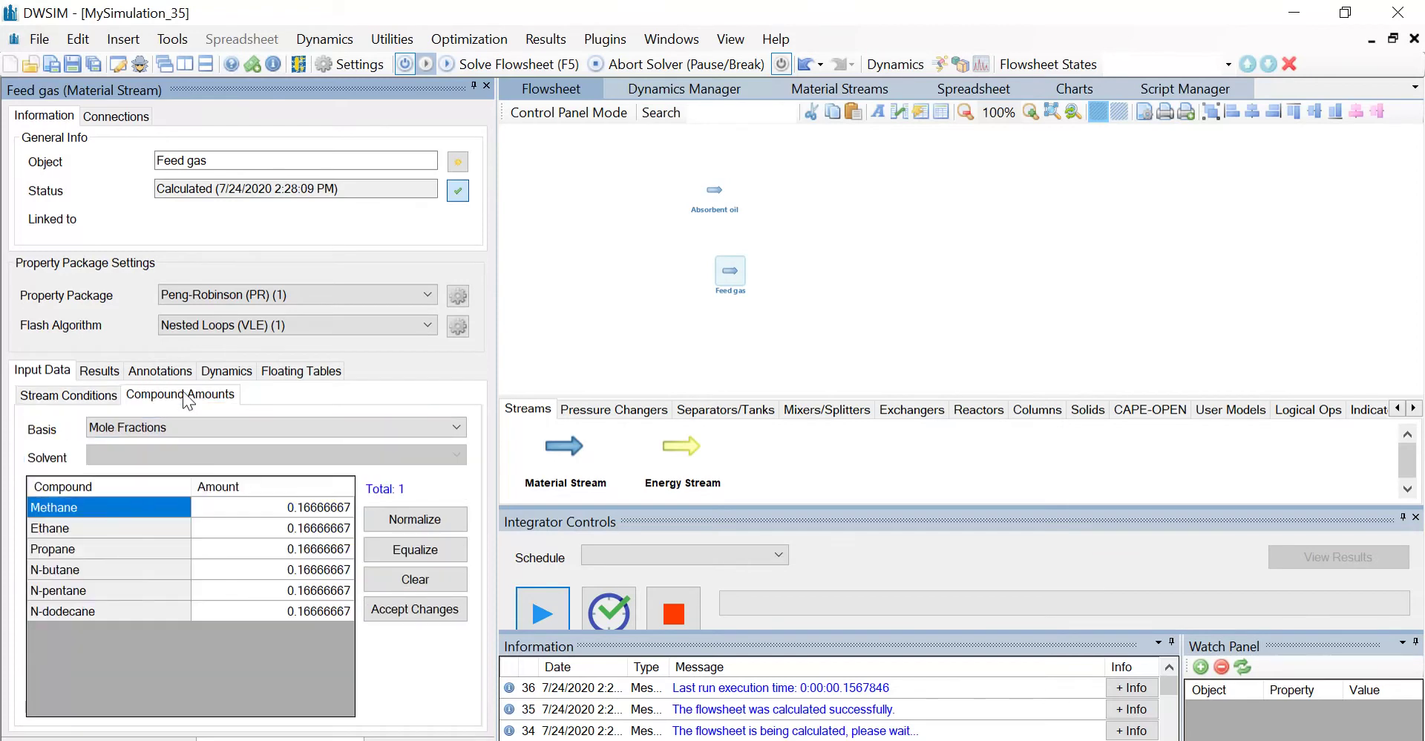
# - Enter mole fractions 0.2, 0.4625, 0.3, 0.03125, 0.00625 and 0 for N-dodecane
pyautogui.click(327, 507)
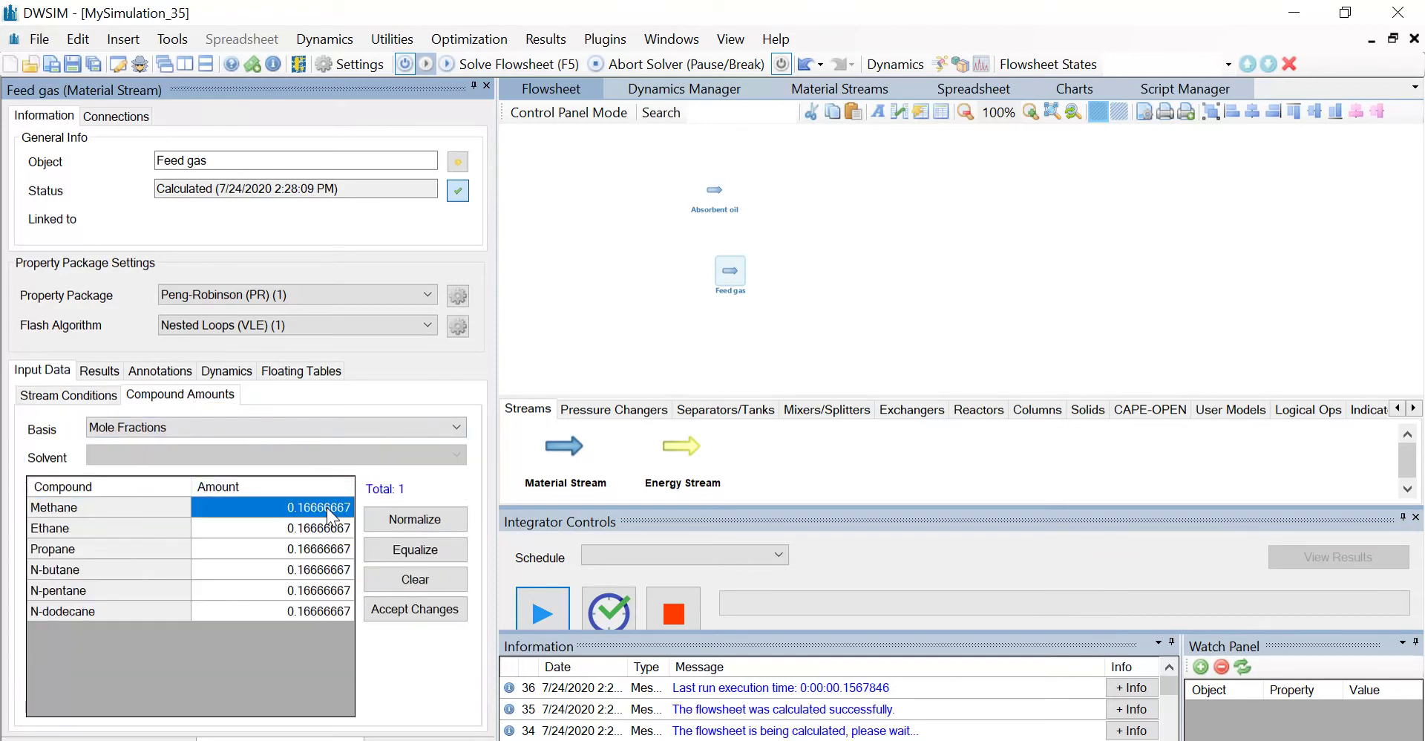
pyautogui.write('0.')
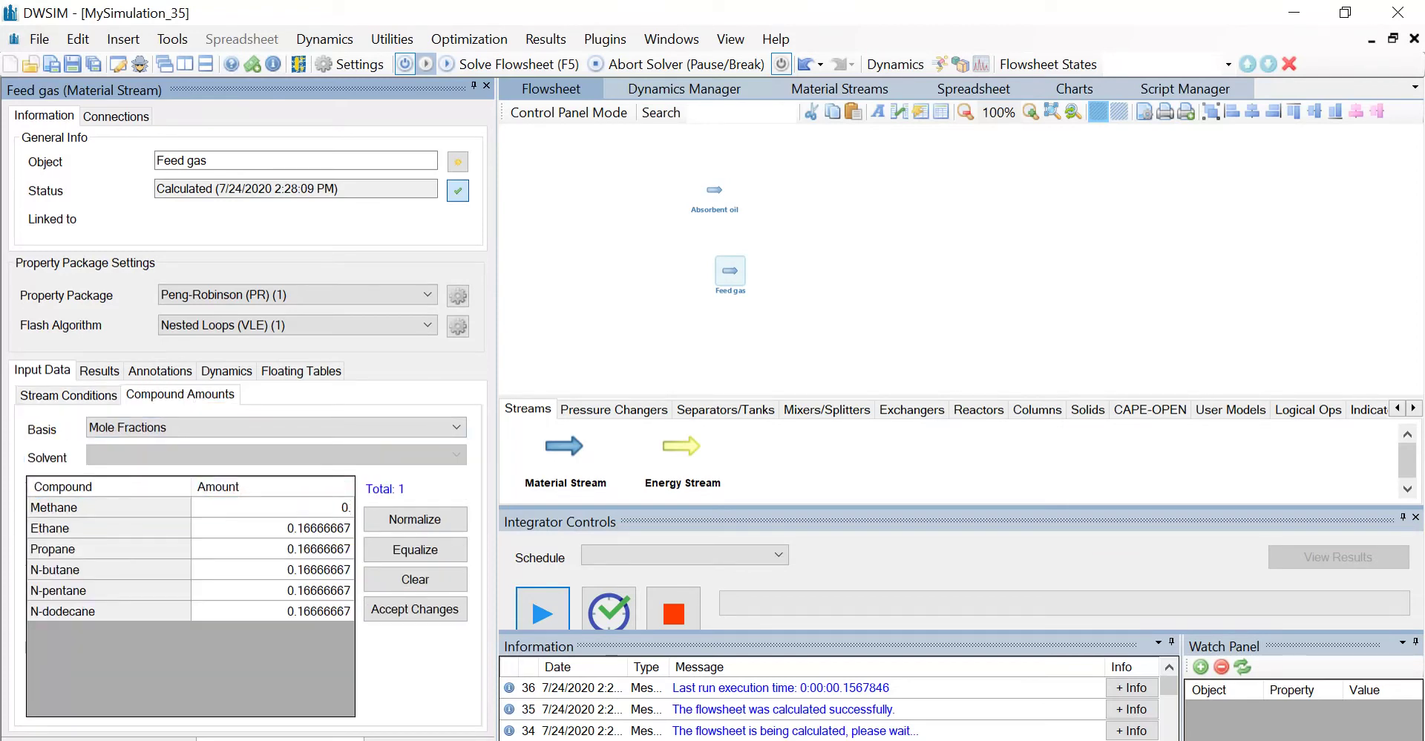
pyautogui.write('2')
pyautogui.press('Return')
pyautogui.write('0')
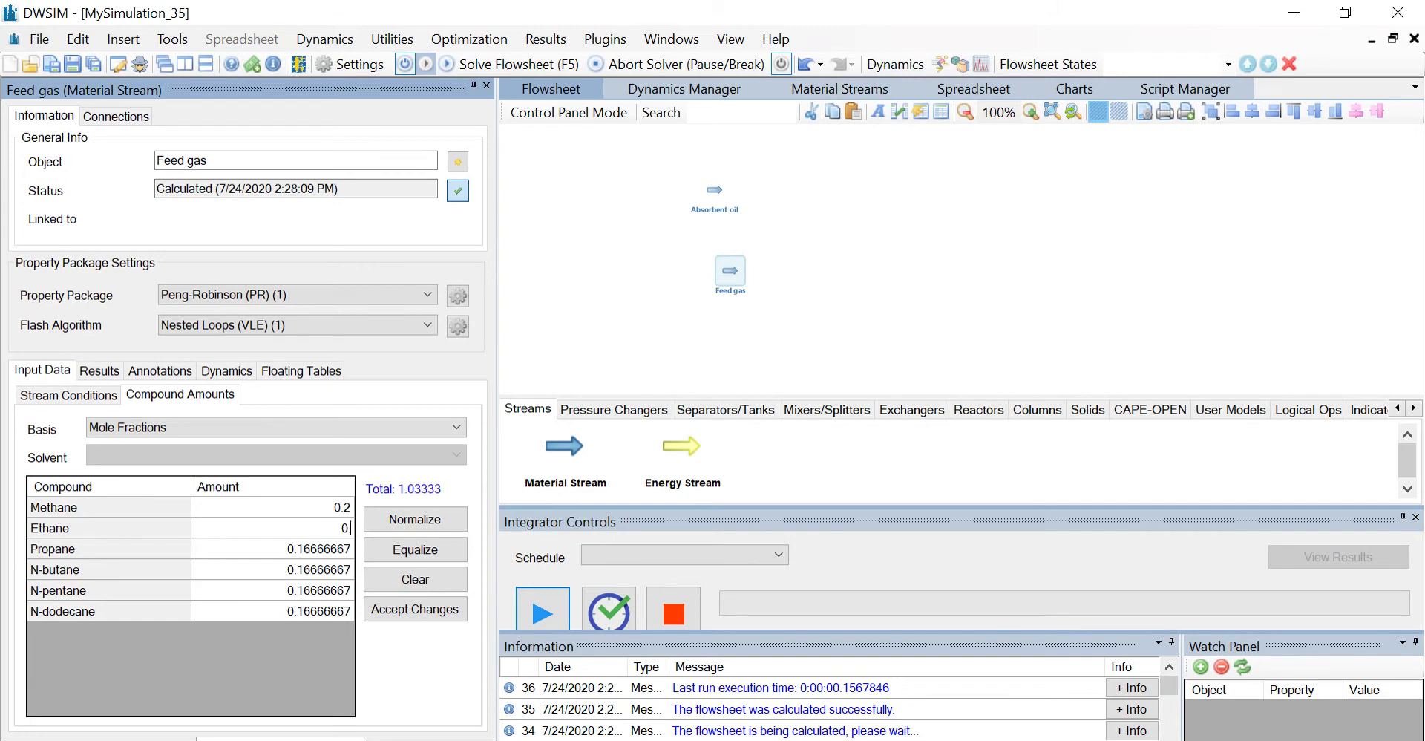
pyautogui.write('.4625')
pyautogui.press('Return')
pyautogui.write('0.3')
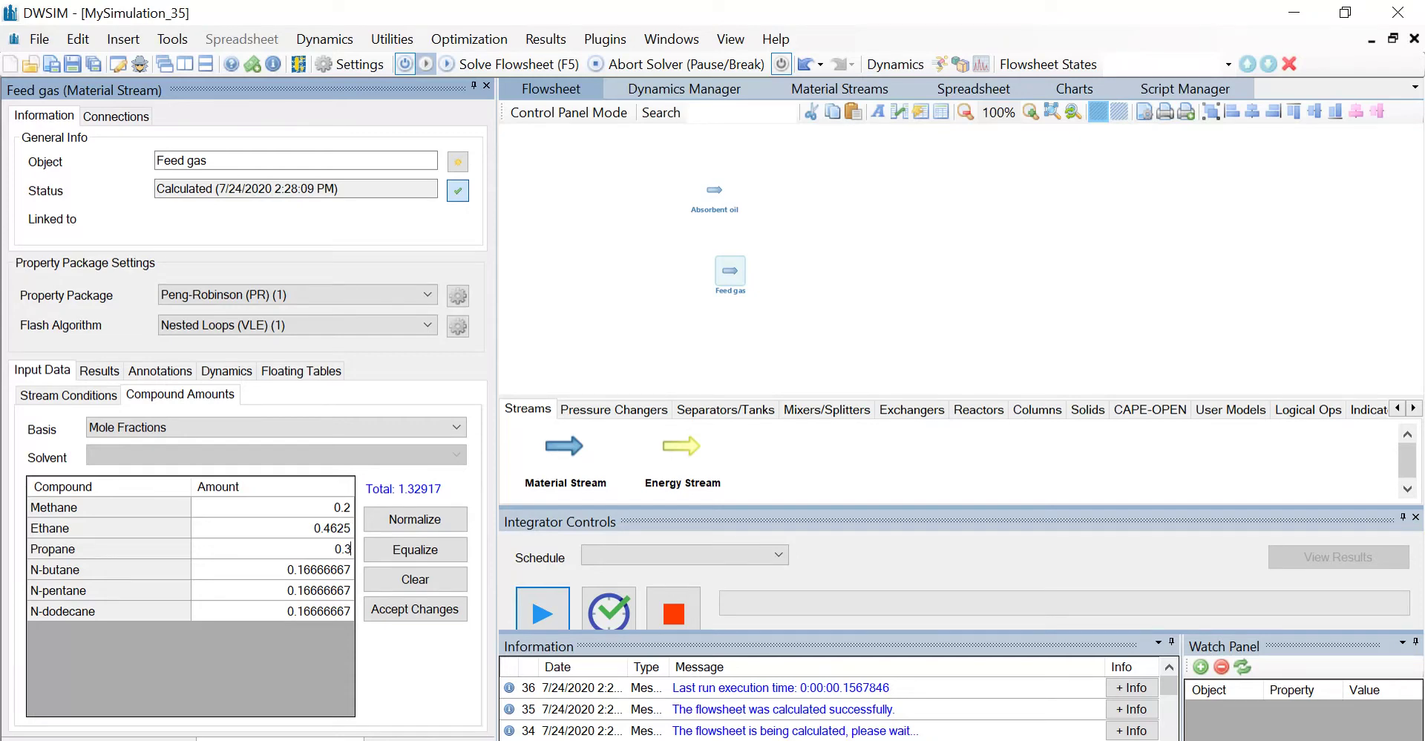
pyautogui.press('Return')
pyautogui.write('0.03125')
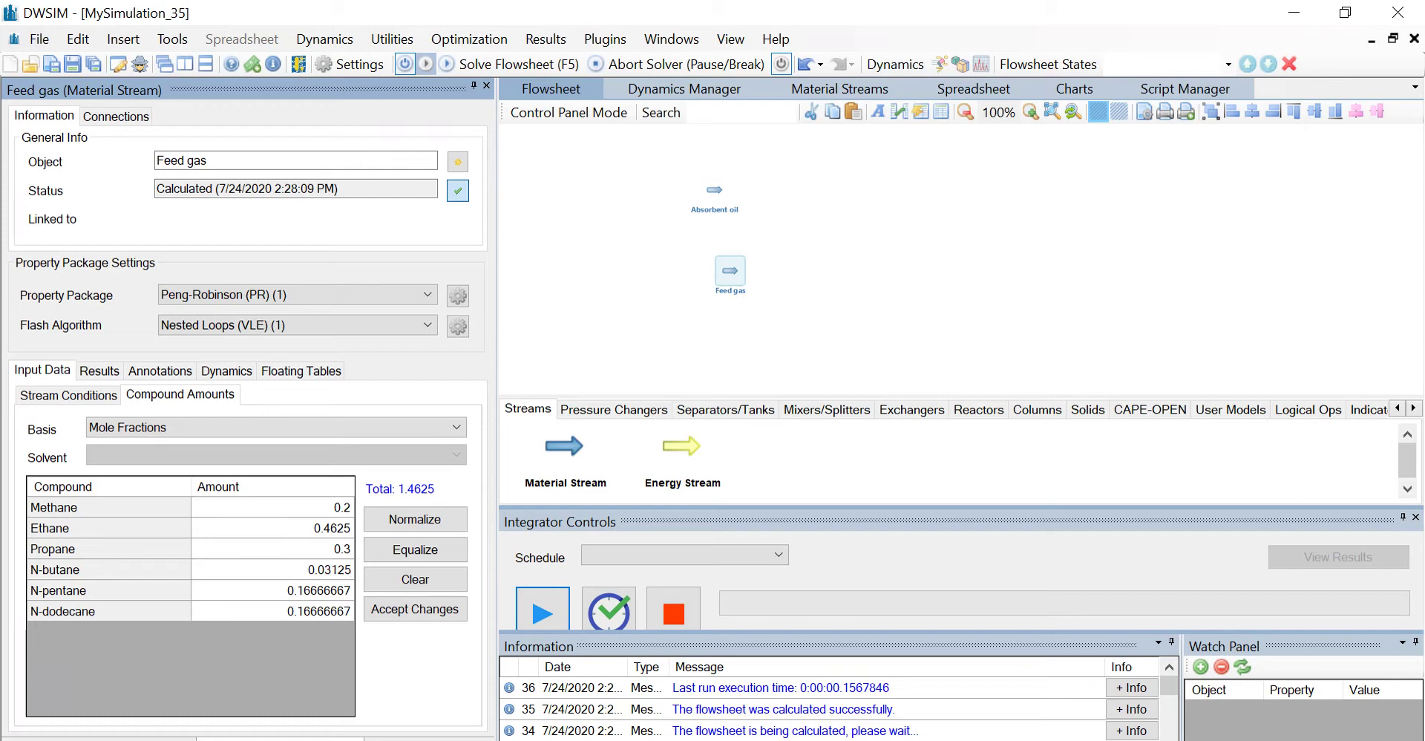
pyautogui.press('Return')
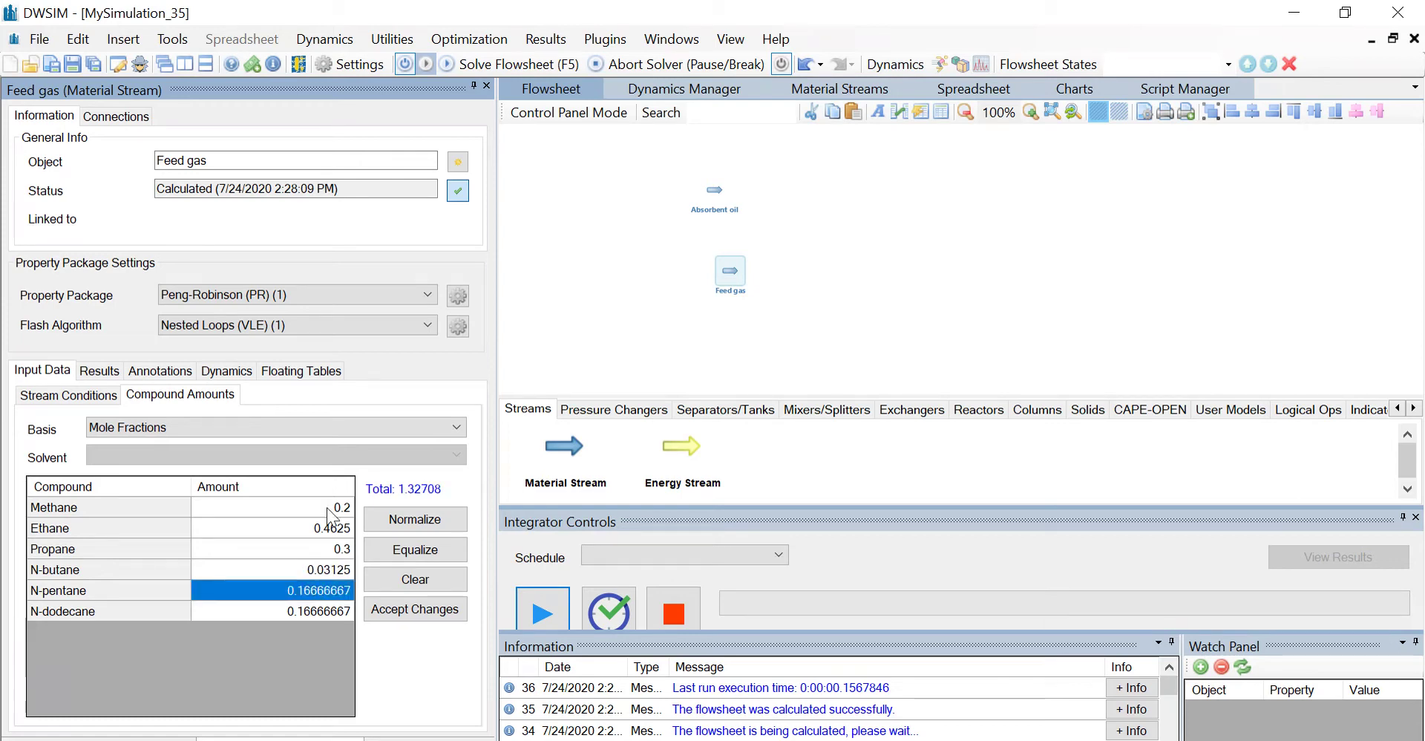
pyautogui.write('0.0062')
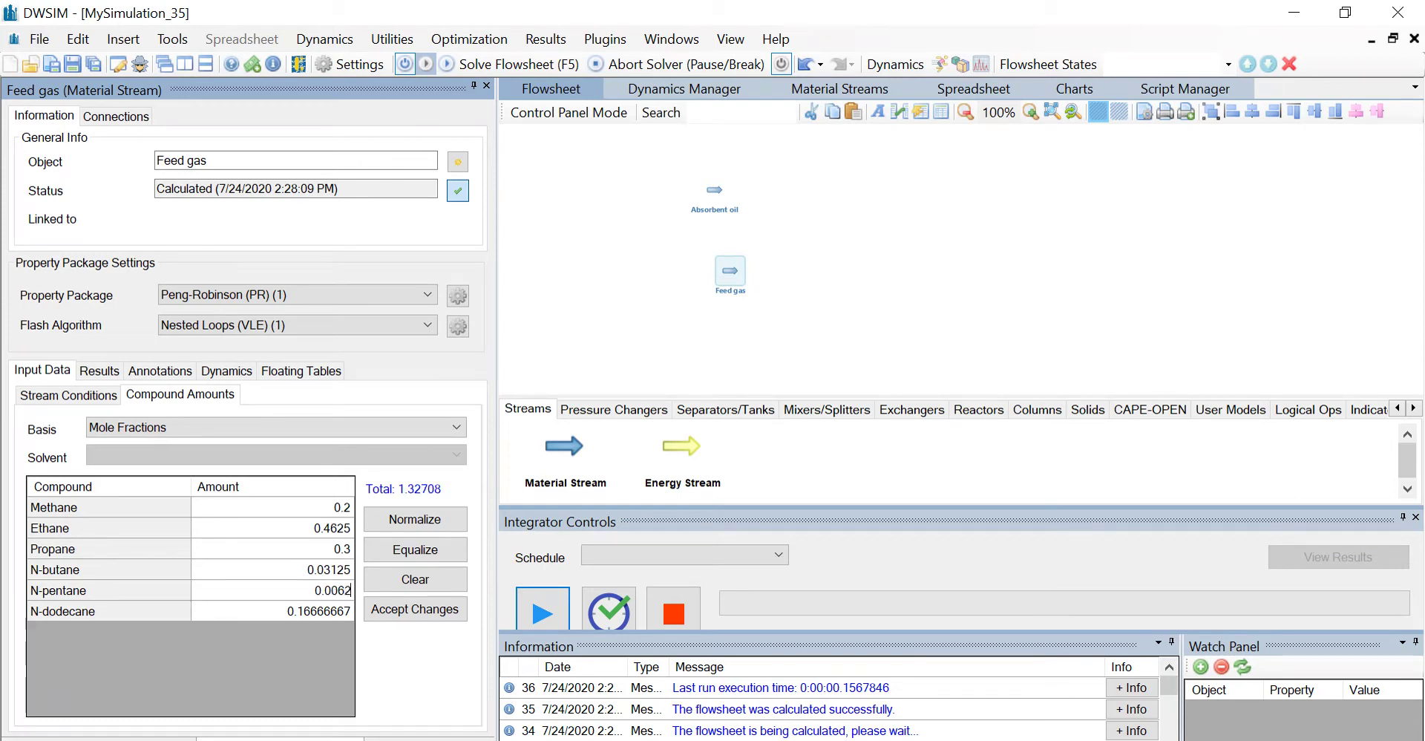
pyautogui.write('5')
pyautogui.press('Return')
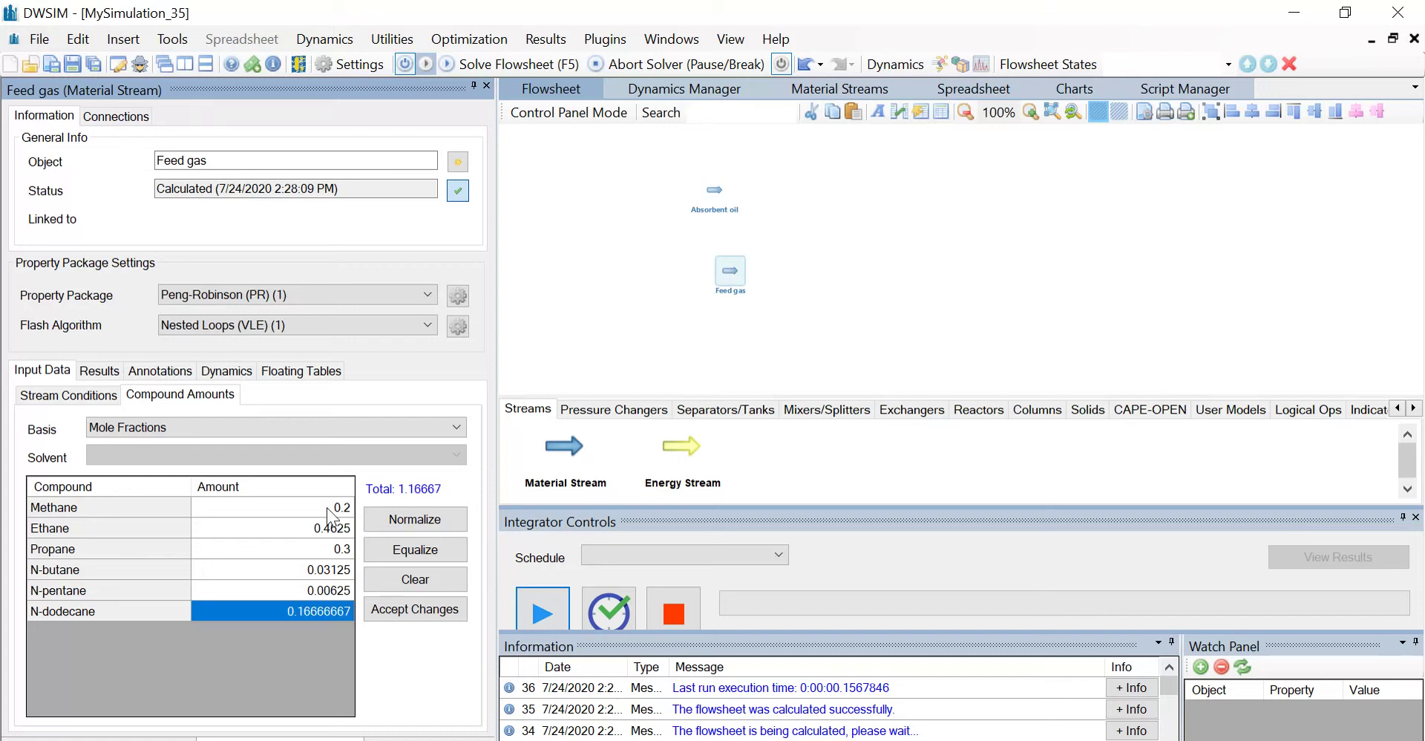
pyautogui.write('0')
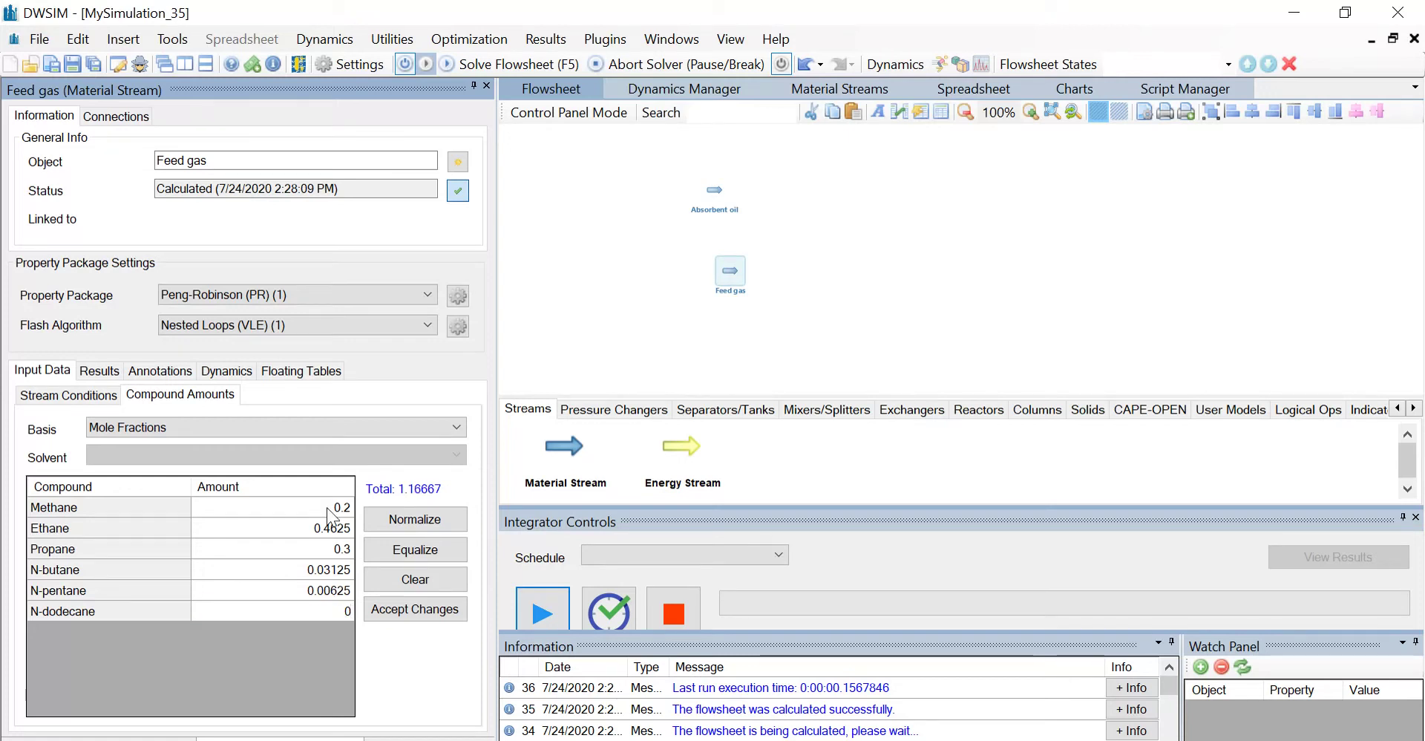
pyautogui.click(454, 607)
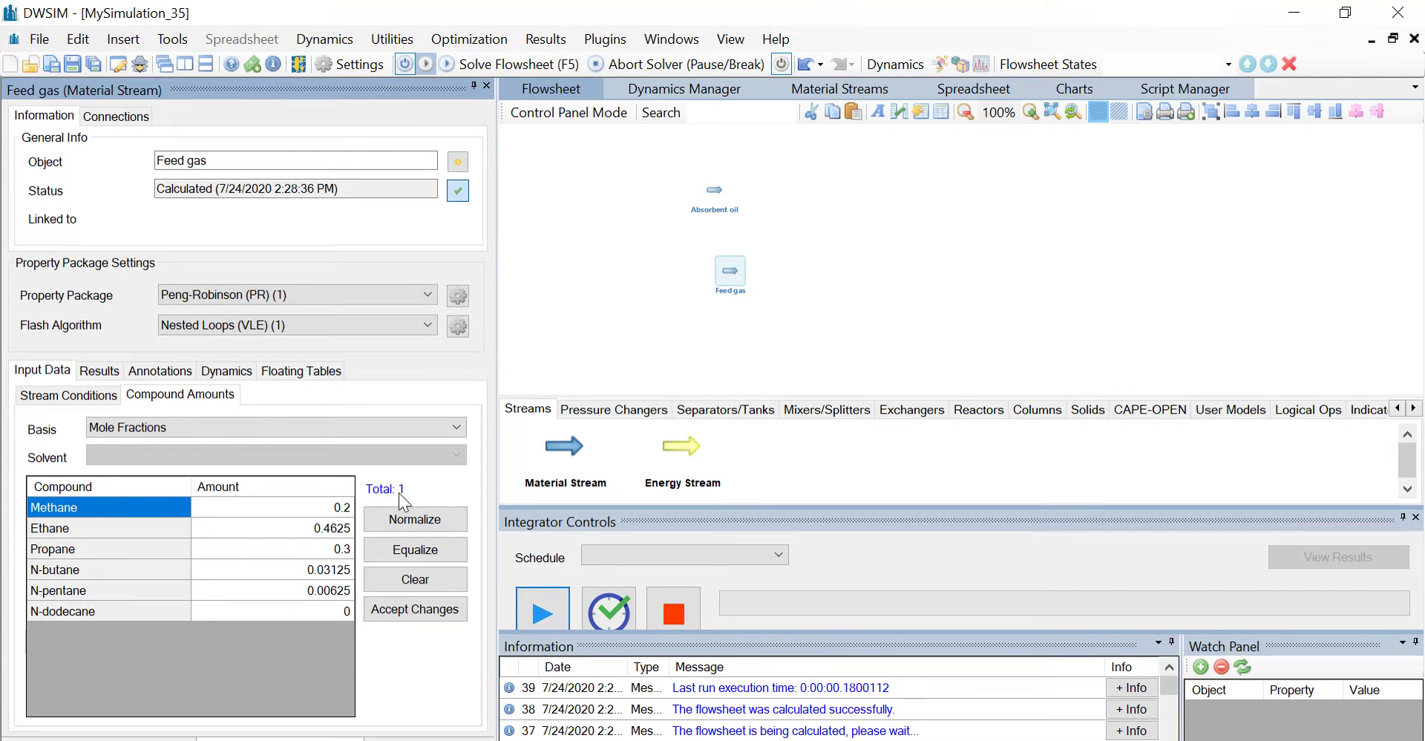
# - Enter Feed gas temperature 41 C, pressure 28 bar and mass flow 11840 kg/h
pyautogui.click(77, 398)
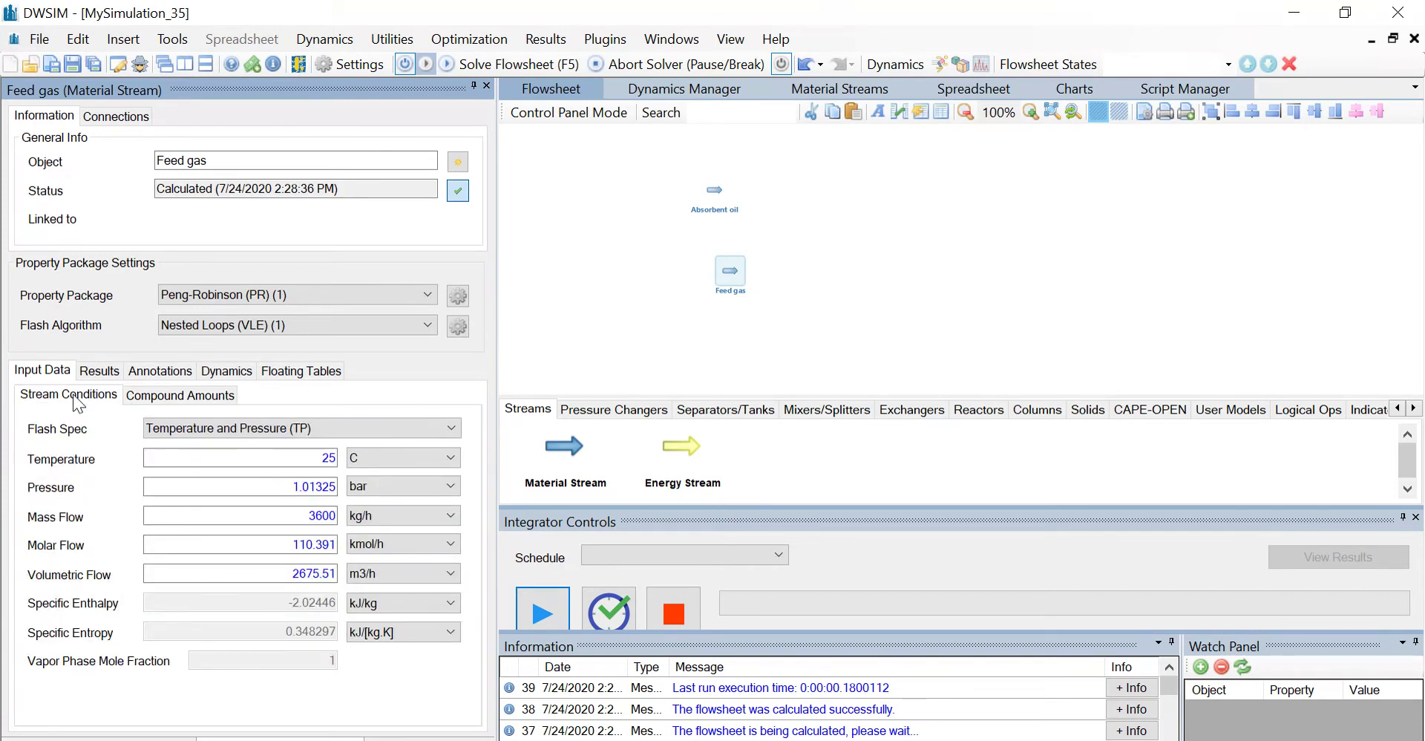
pyautogui.doubleClick(325, 460)
pyautogui.write('41')
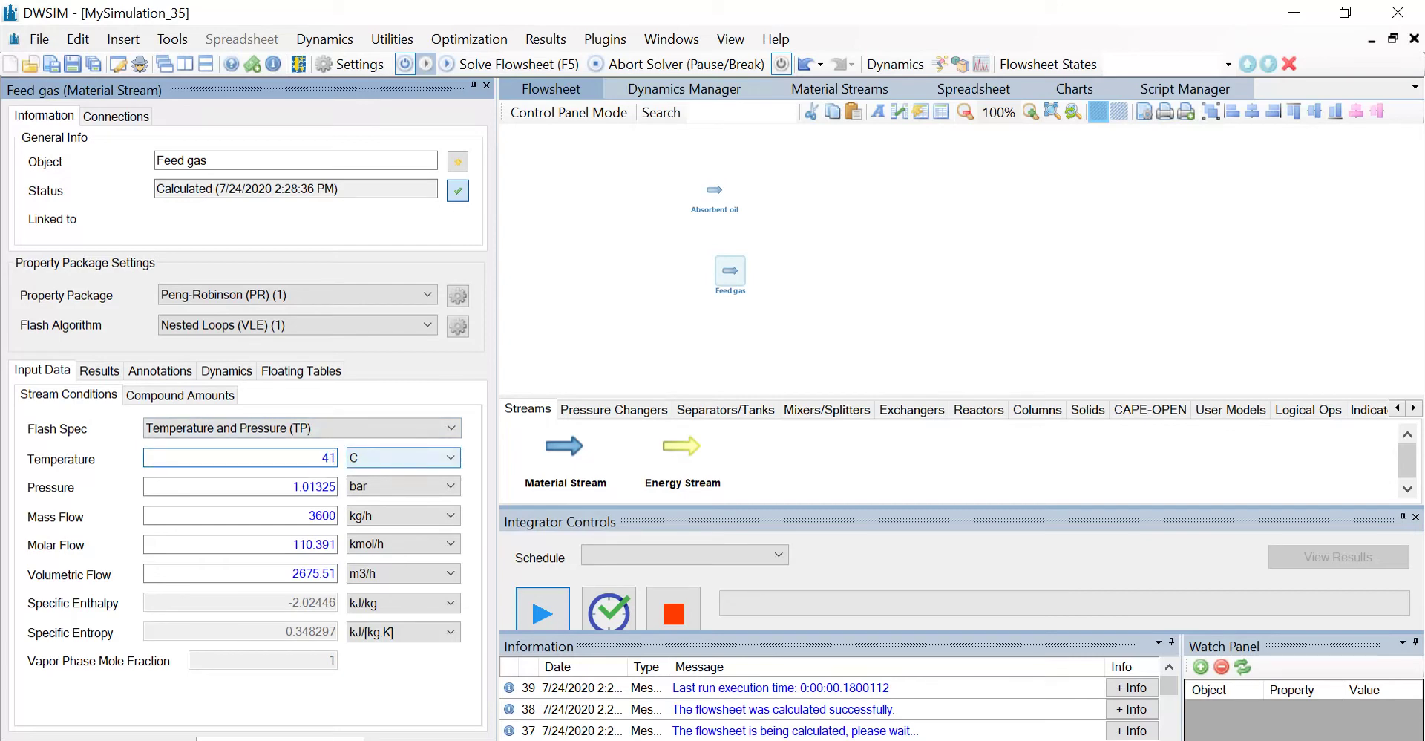
pyautogui.click(304, 486)
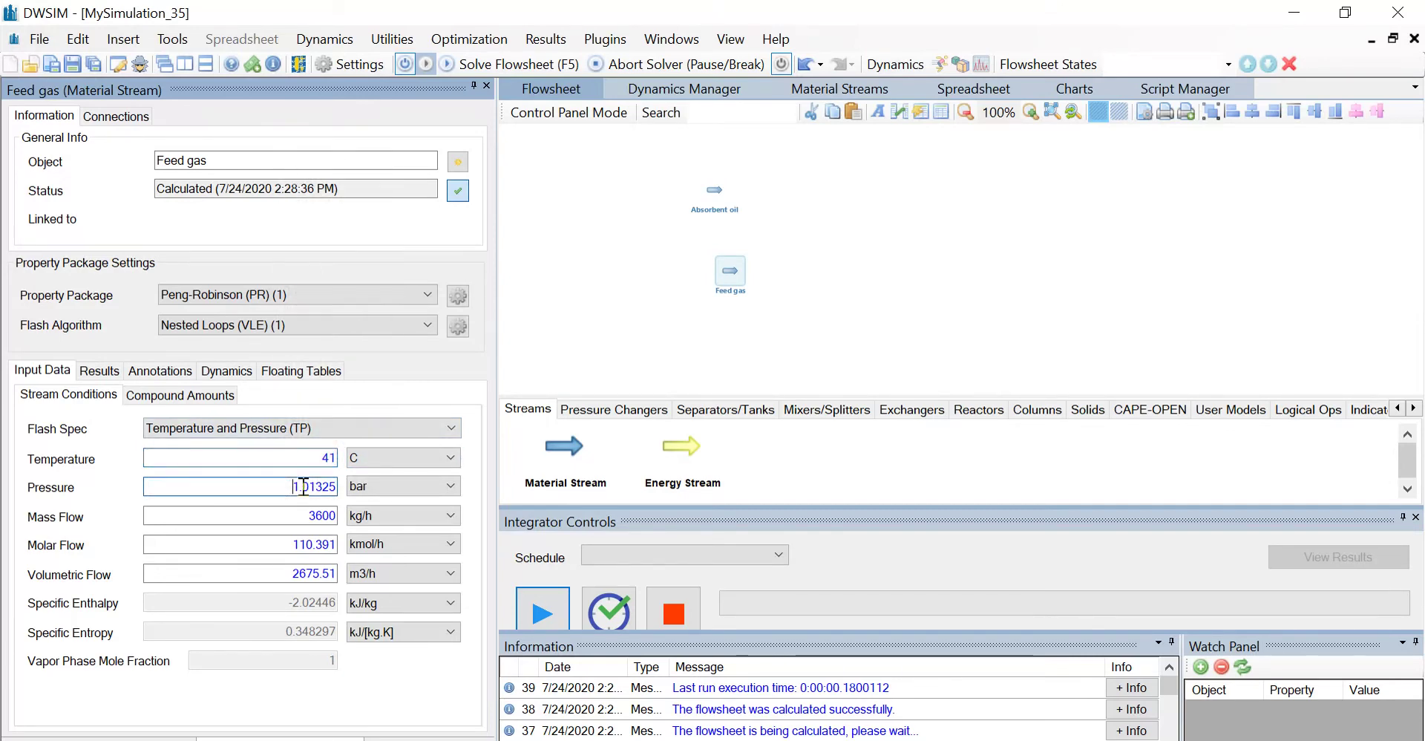
pyautogui.doubleClick(304, 486)
pyautogui.write('28')
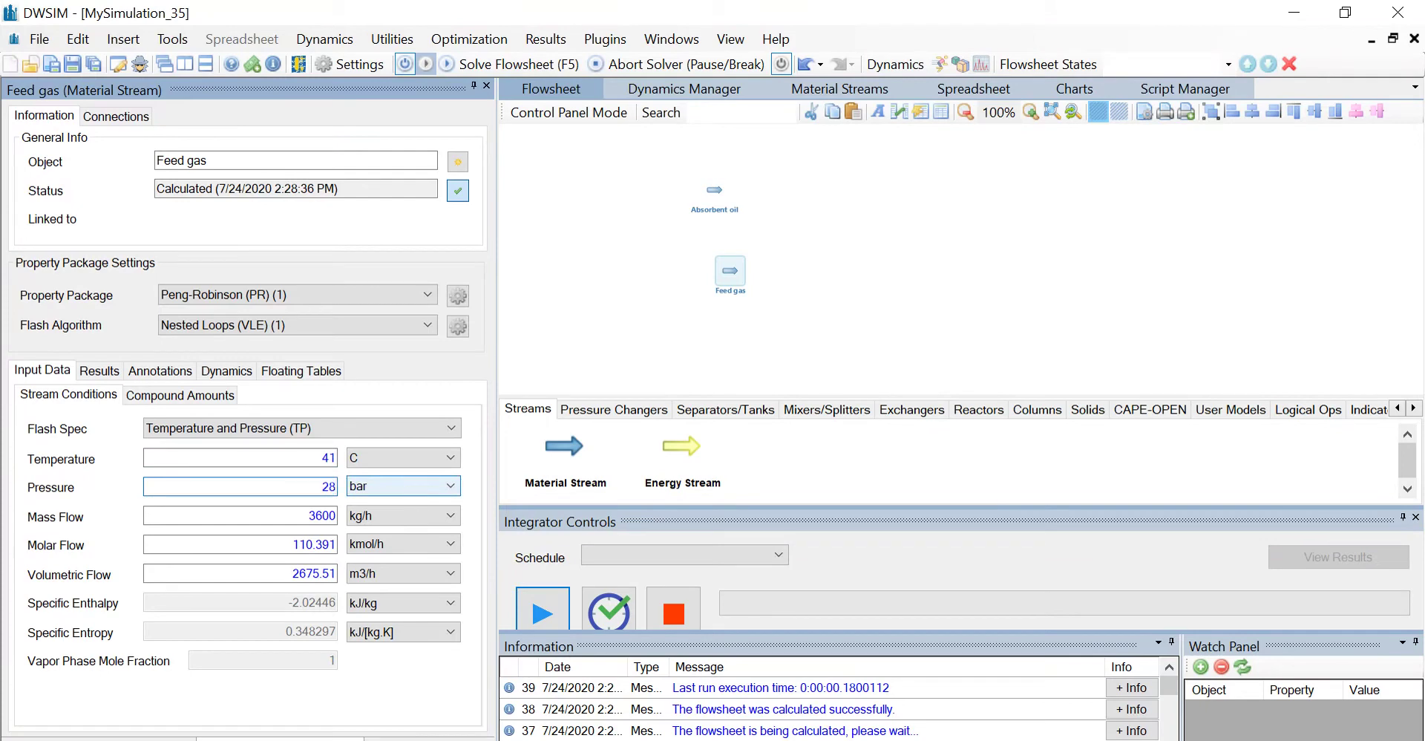
pyautogui.click(311, 516)
pyautogui.doubleClick(312, 516)
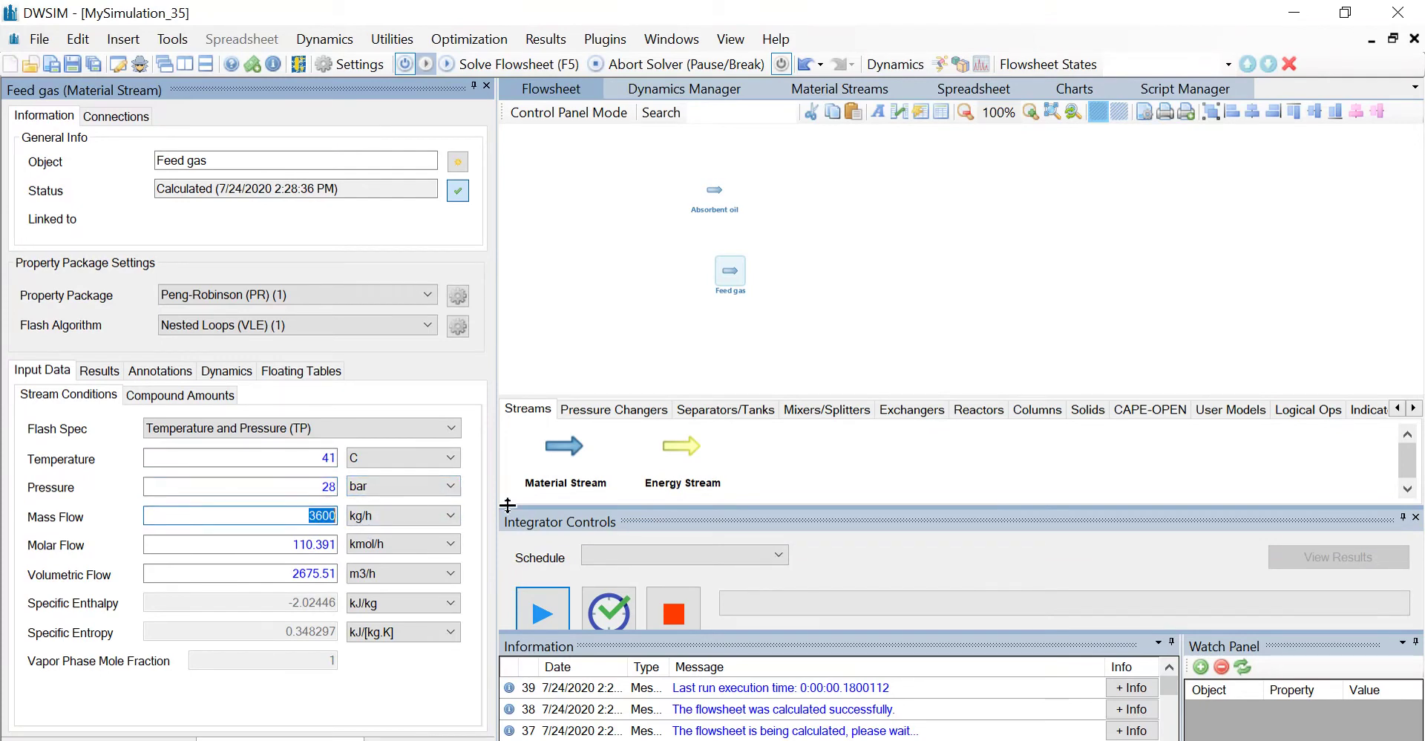
pyautogui.write('11840')
pyautogui.press('Return')
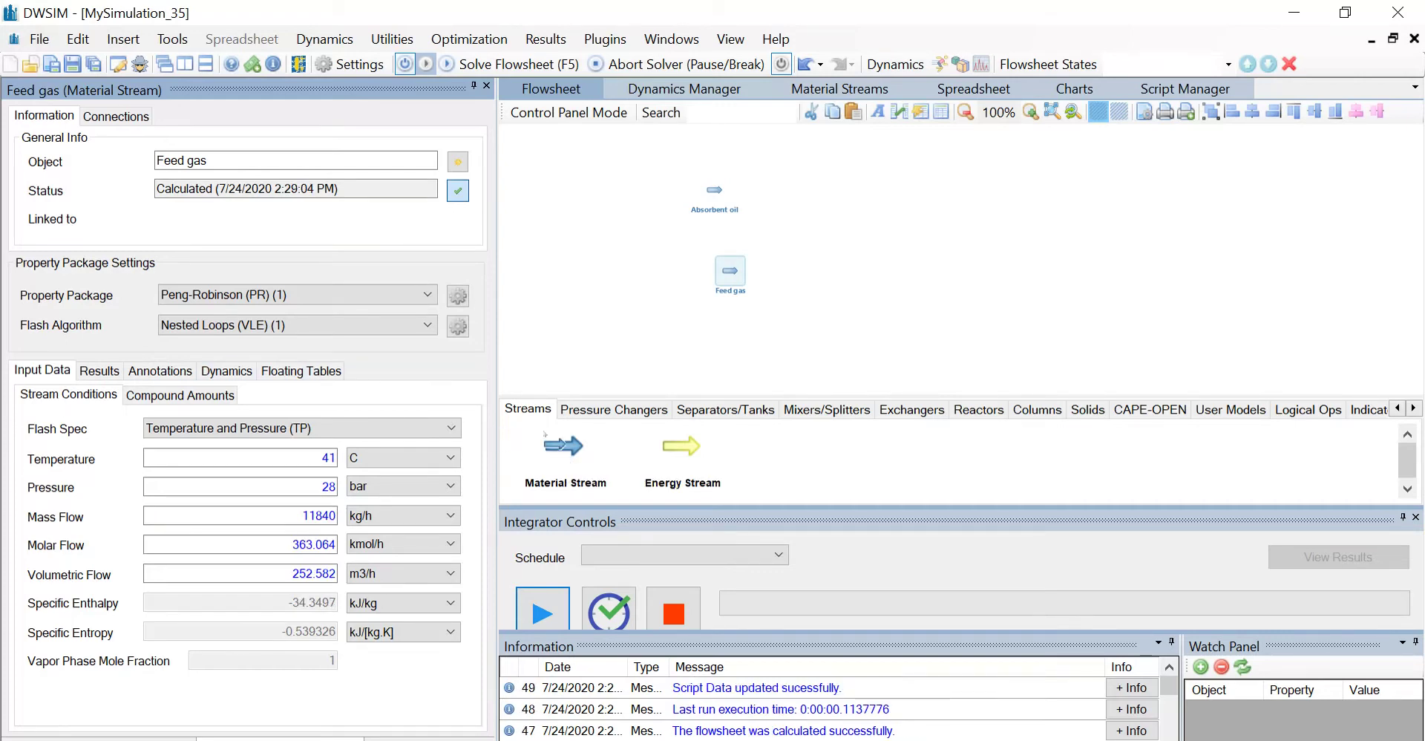
# - Drop two material streams and rename MSTR-002 to 'Lean gas' and MSTR-003 to 'Rich oil'
pyautogui.moveTo(564, 445); pyautogui.dragTo(904, 220)
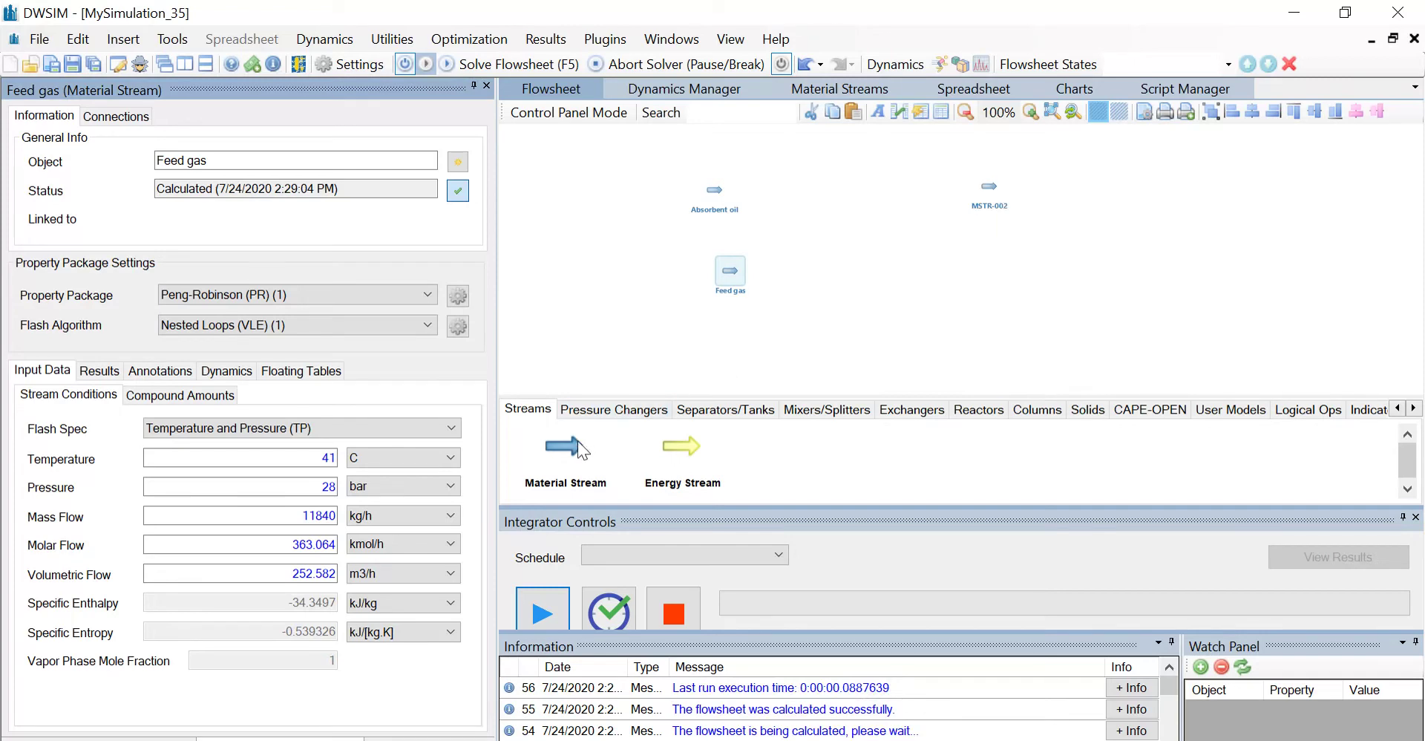
pyautogui.moveTo(573, 447); pyautogui.dragTo(981, 266)
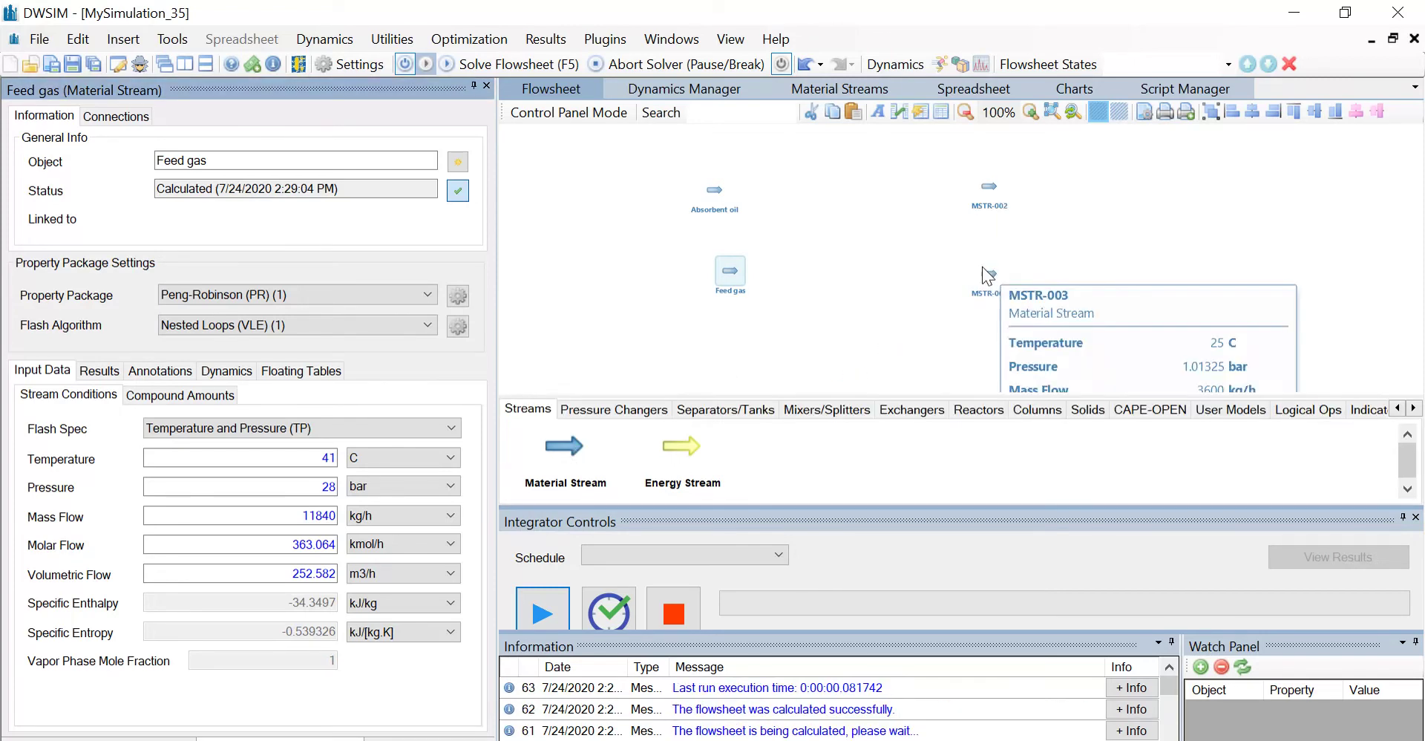
pyautogui.click(992, 188)
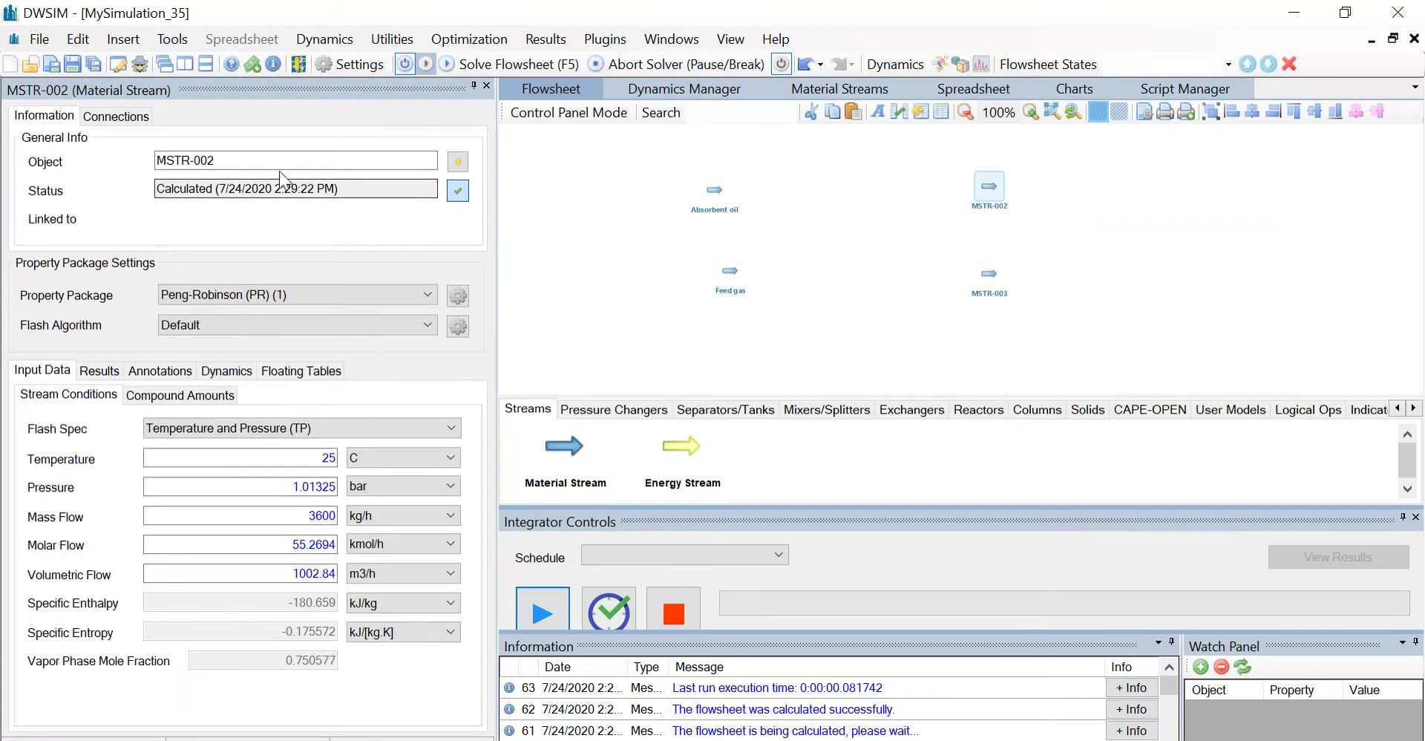
pyautogui.moveTo(277, 161); pyautogui.dragTo(41, 187)
pyautogui.press('BackSpace')
pyautogui.write('L')
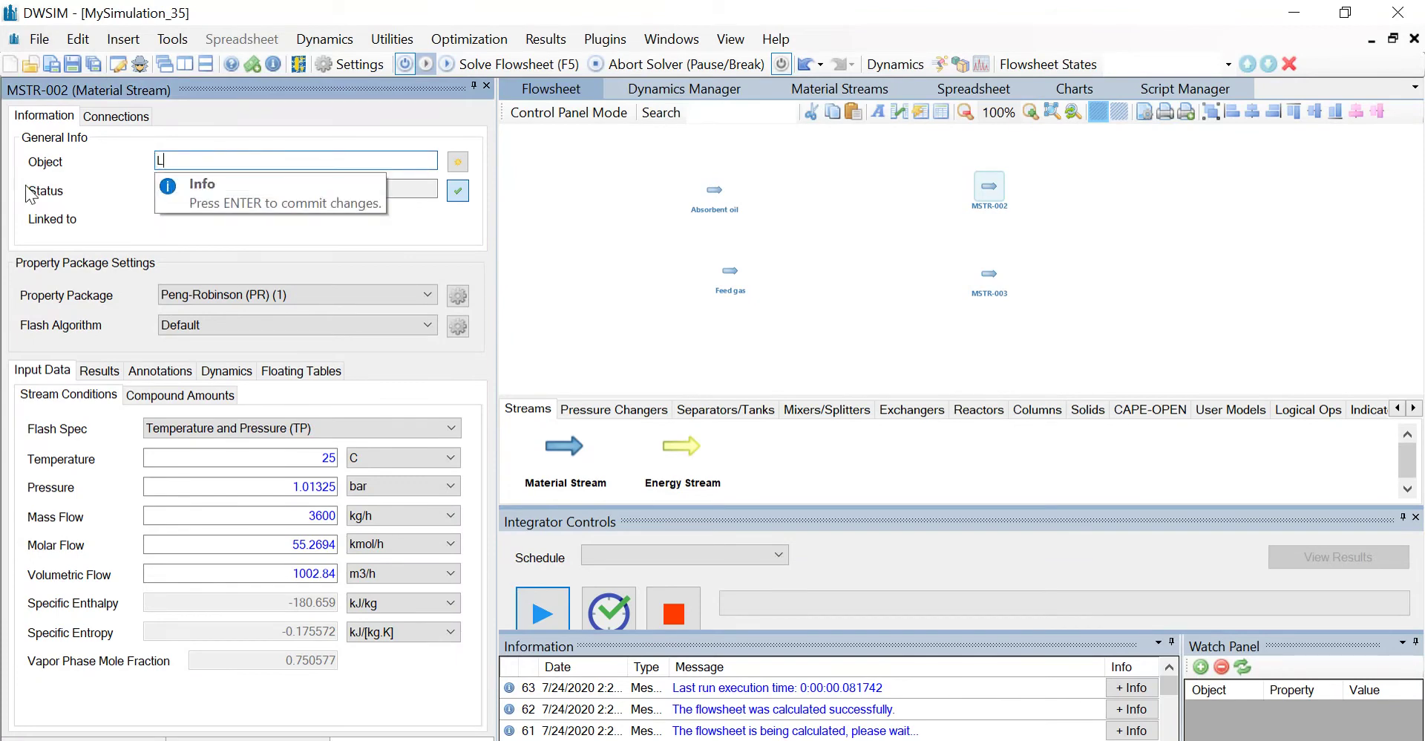
pyautogui.write('ean gas')
pyautogui.press('Return')
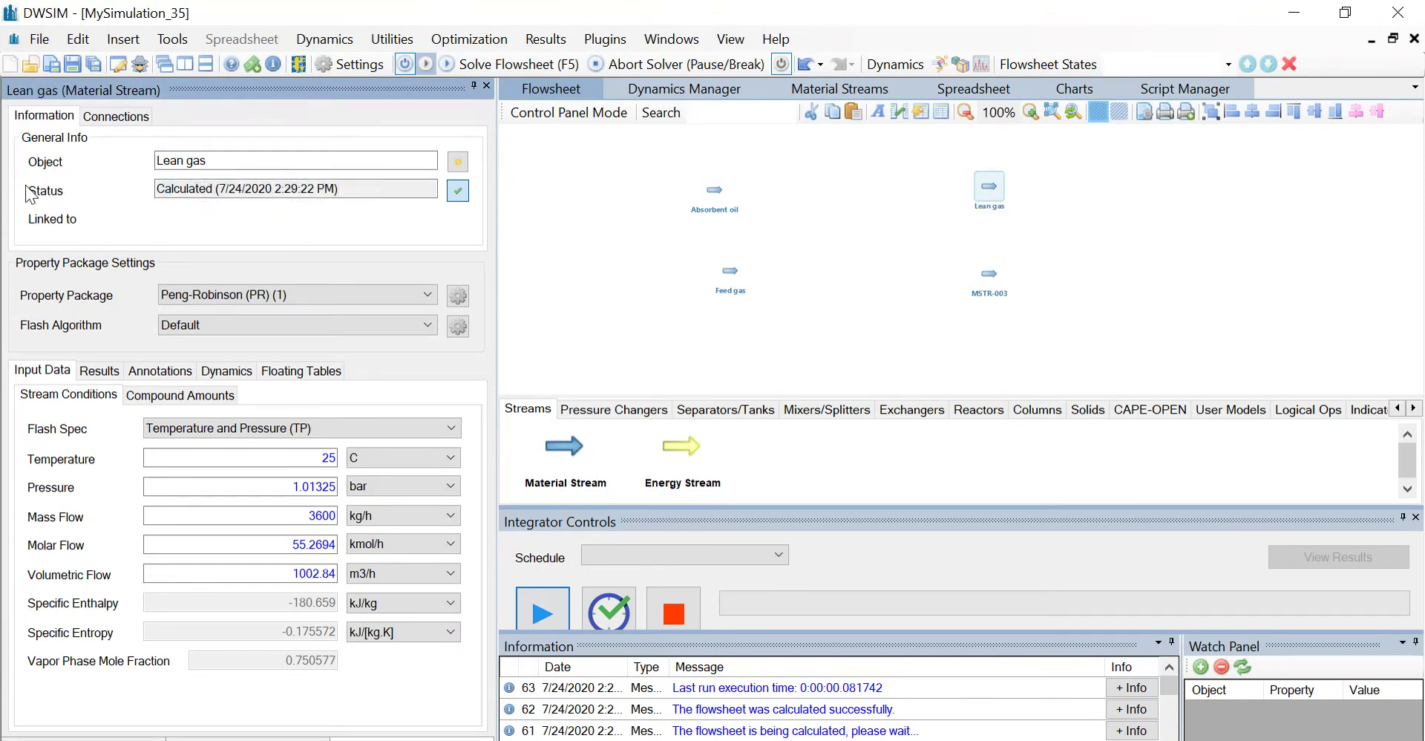
pyautogui.click(988, 294)
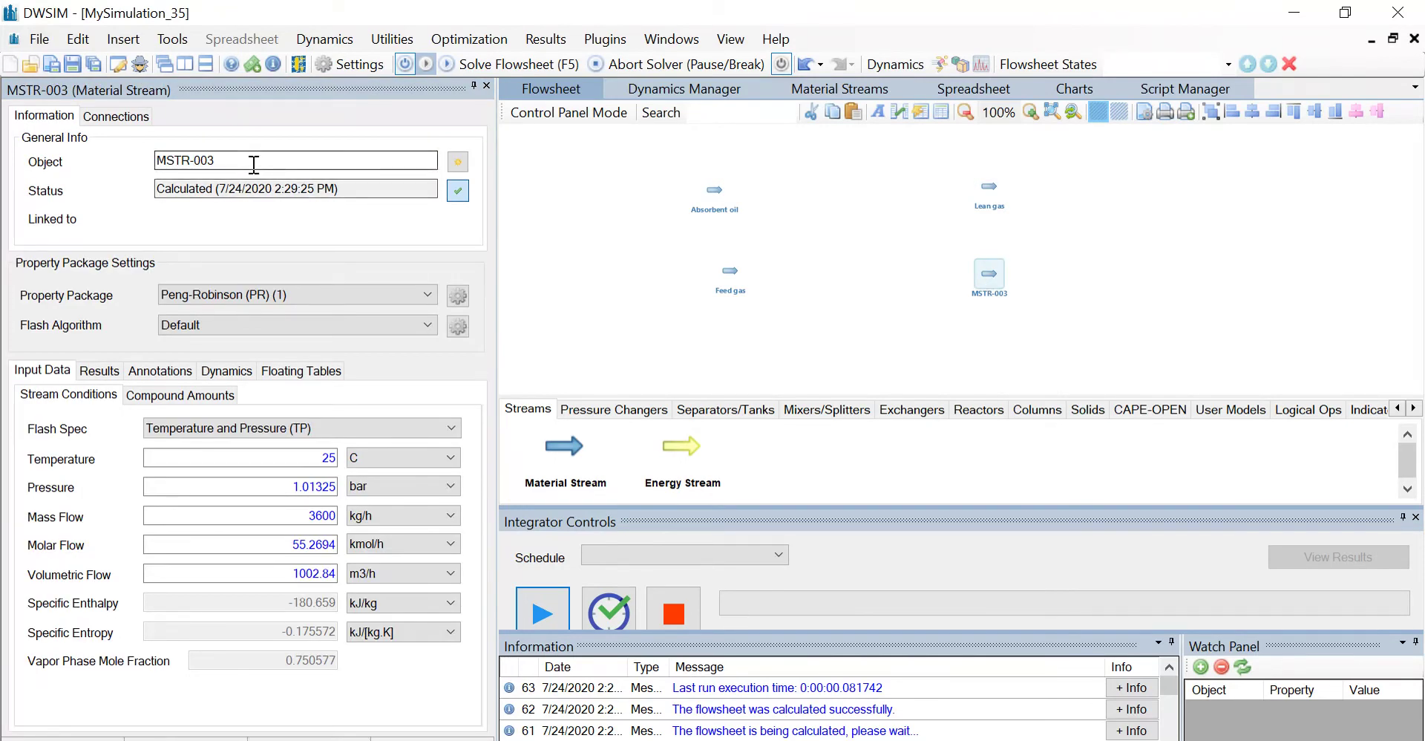
pyautogui.moveTo(253, 164); pyautogui.dragTo(17, 180)
pyautogui.write('R')
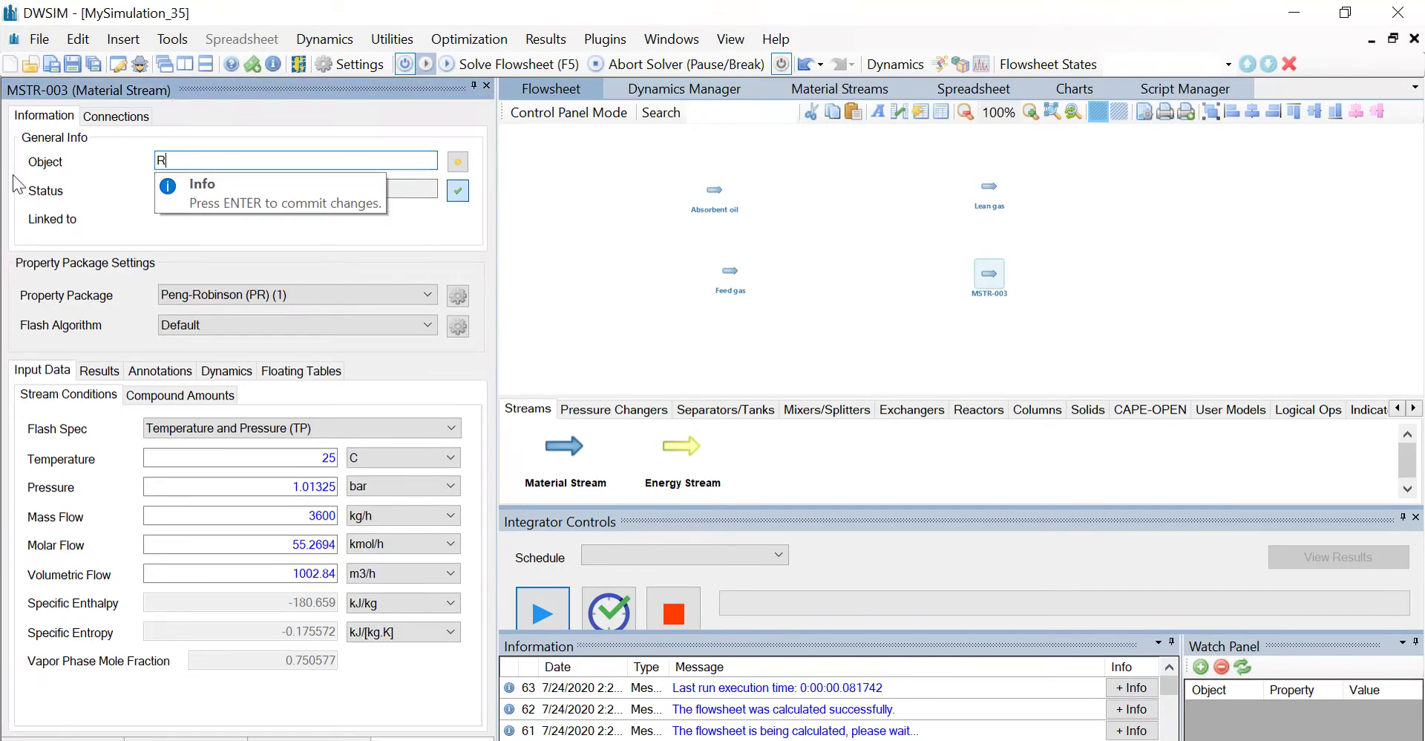
pyautogui.write('ich oil')
pyautogui.press('Return')
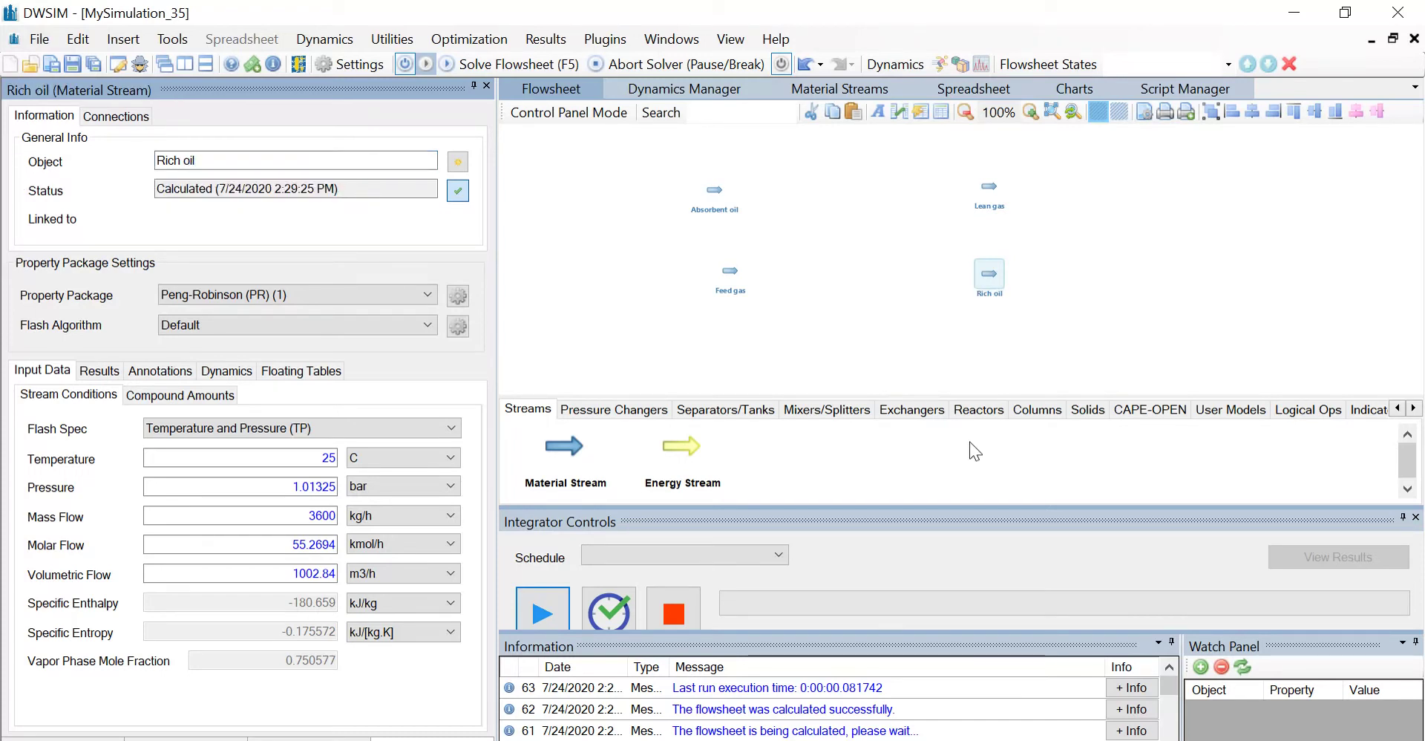
# - Drop a CAPE-OPEN Unit Operation, pick ChemSep, and select the new COUO-004 block
pyautogui.click(1133, 414)
pyautogui.moveTo(562, 444); pyautogui.dragTo(730, 275)
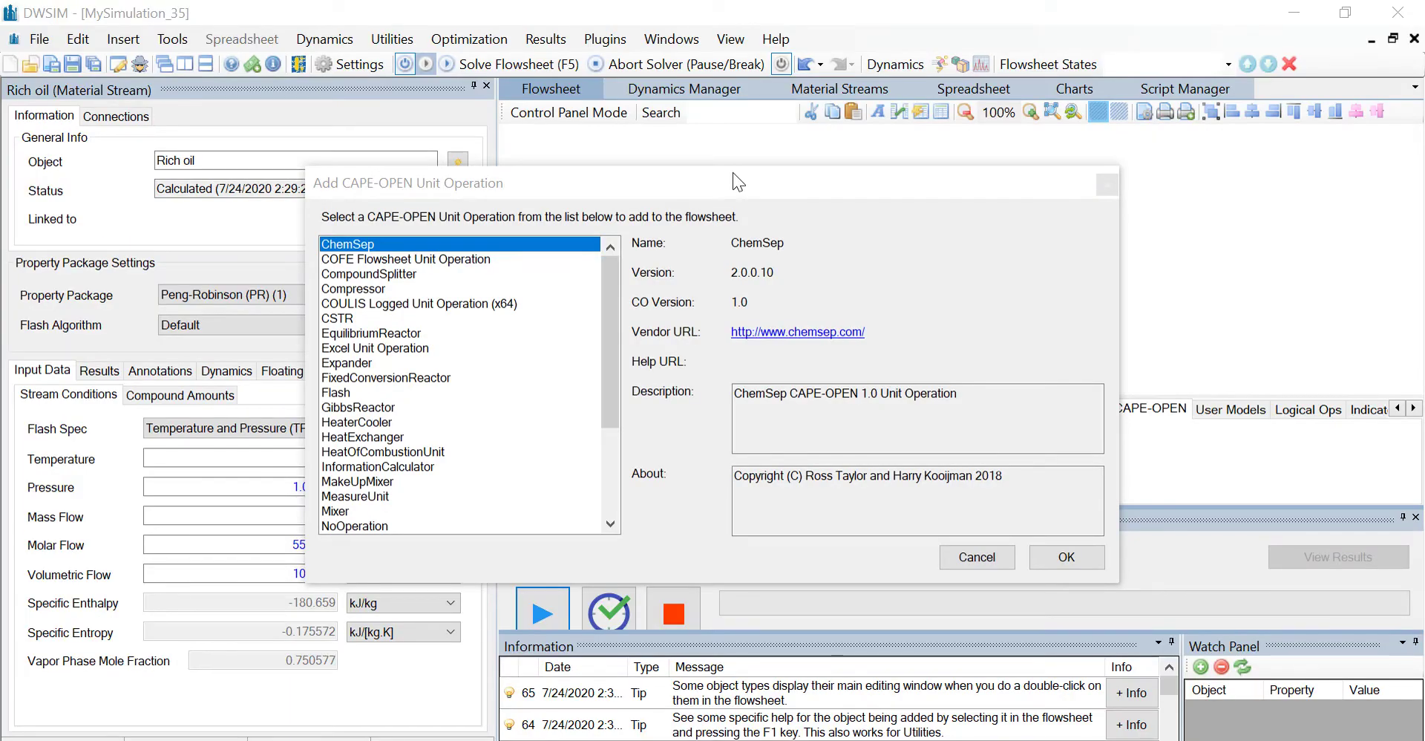
pyautogui.click(1071, 555)
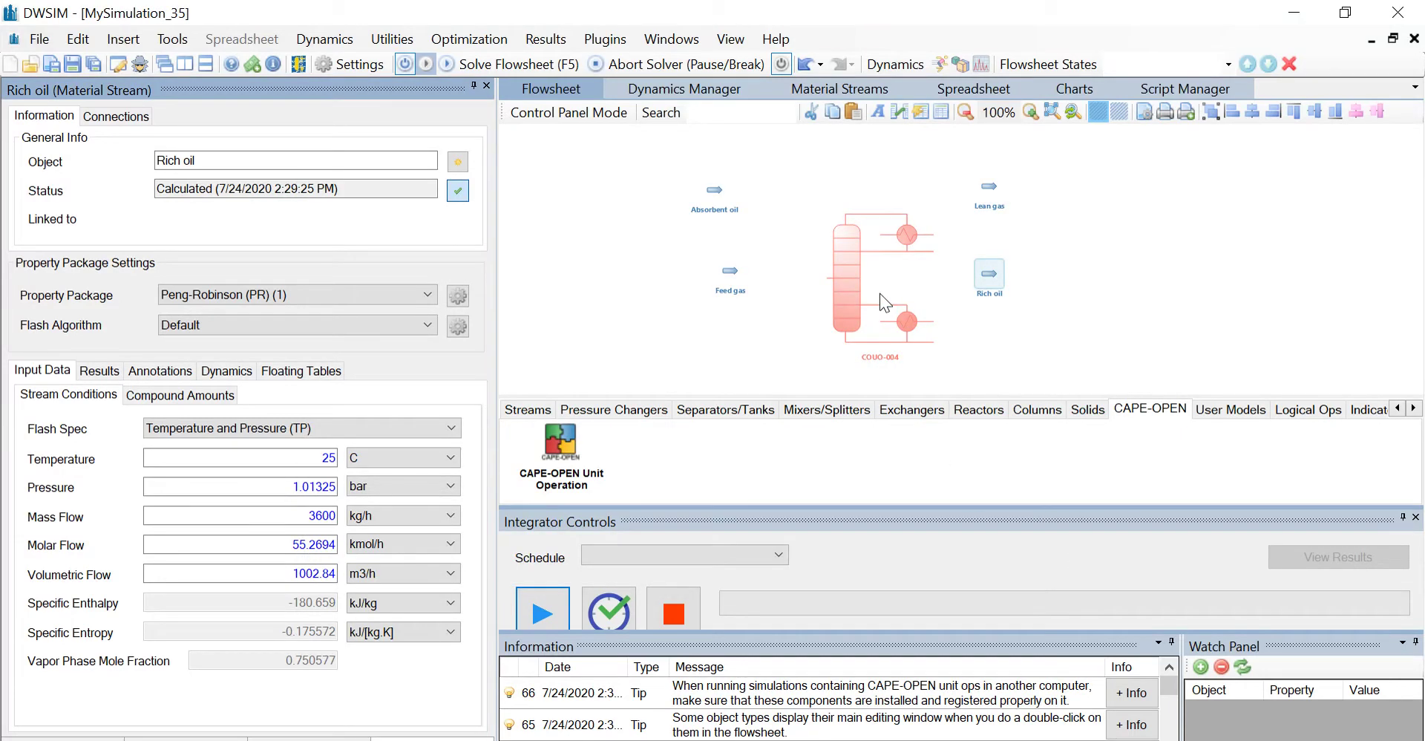
pyautogui.click(850, 275)
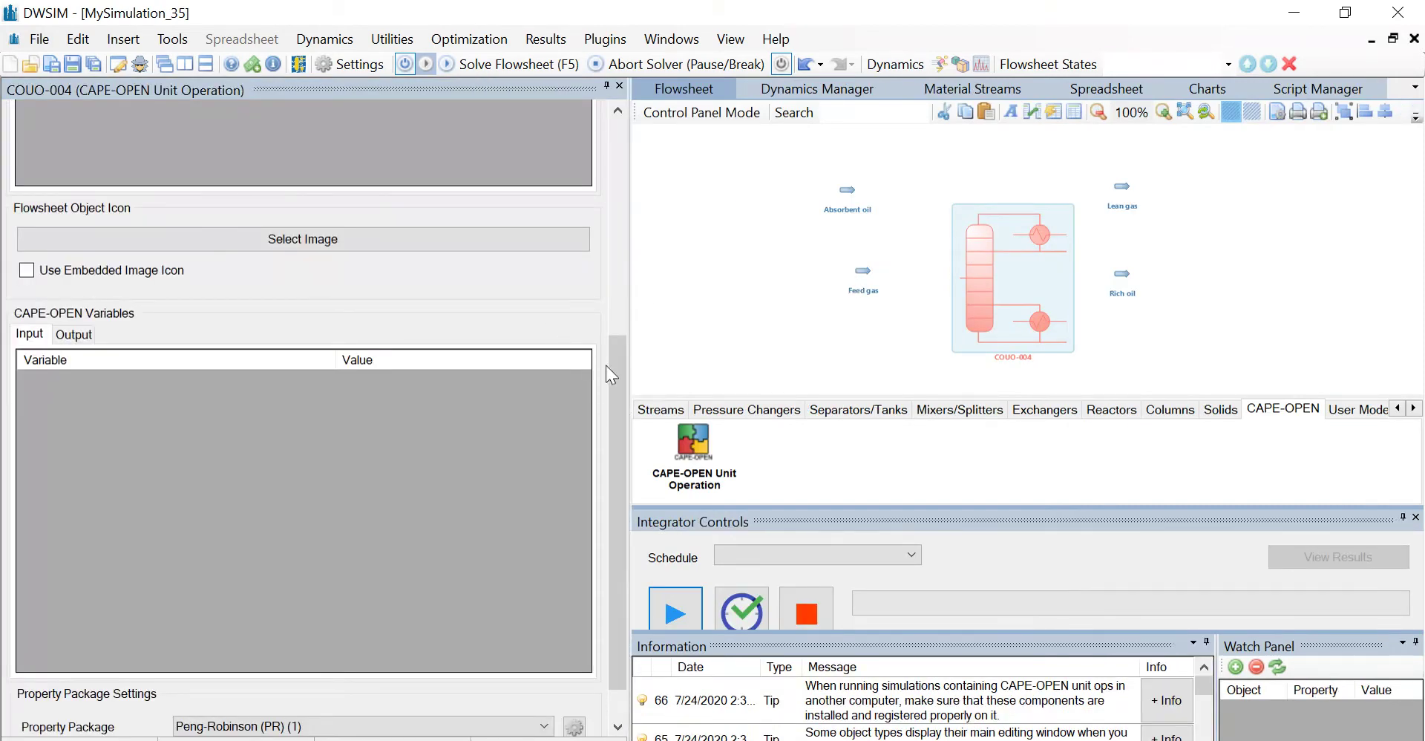
pyautogui.moveTo(620, 374); pyautogui.dragTo(630, 159)
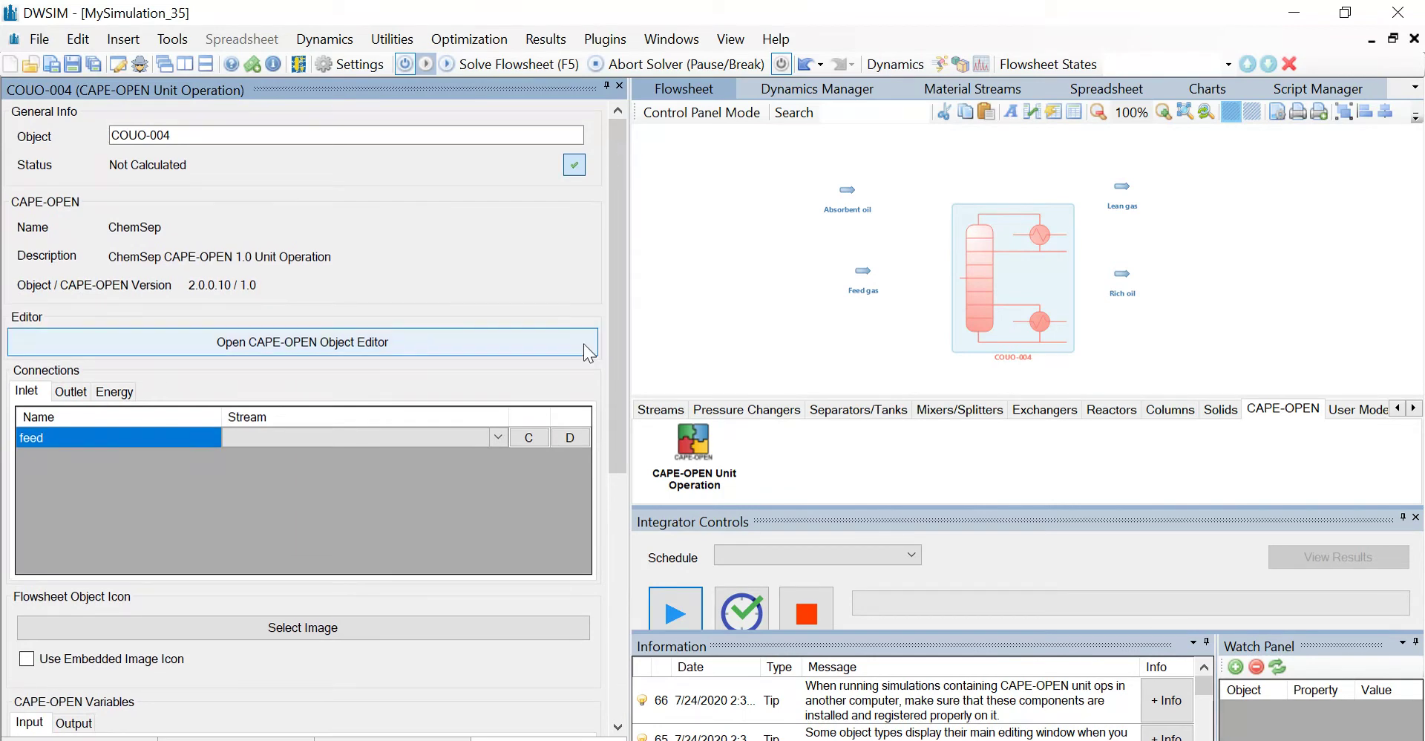
# - In ChemSep, name the unit 'Absorption Column' and make it a simple absorber/stripper
pyautogui.click(292, 342)
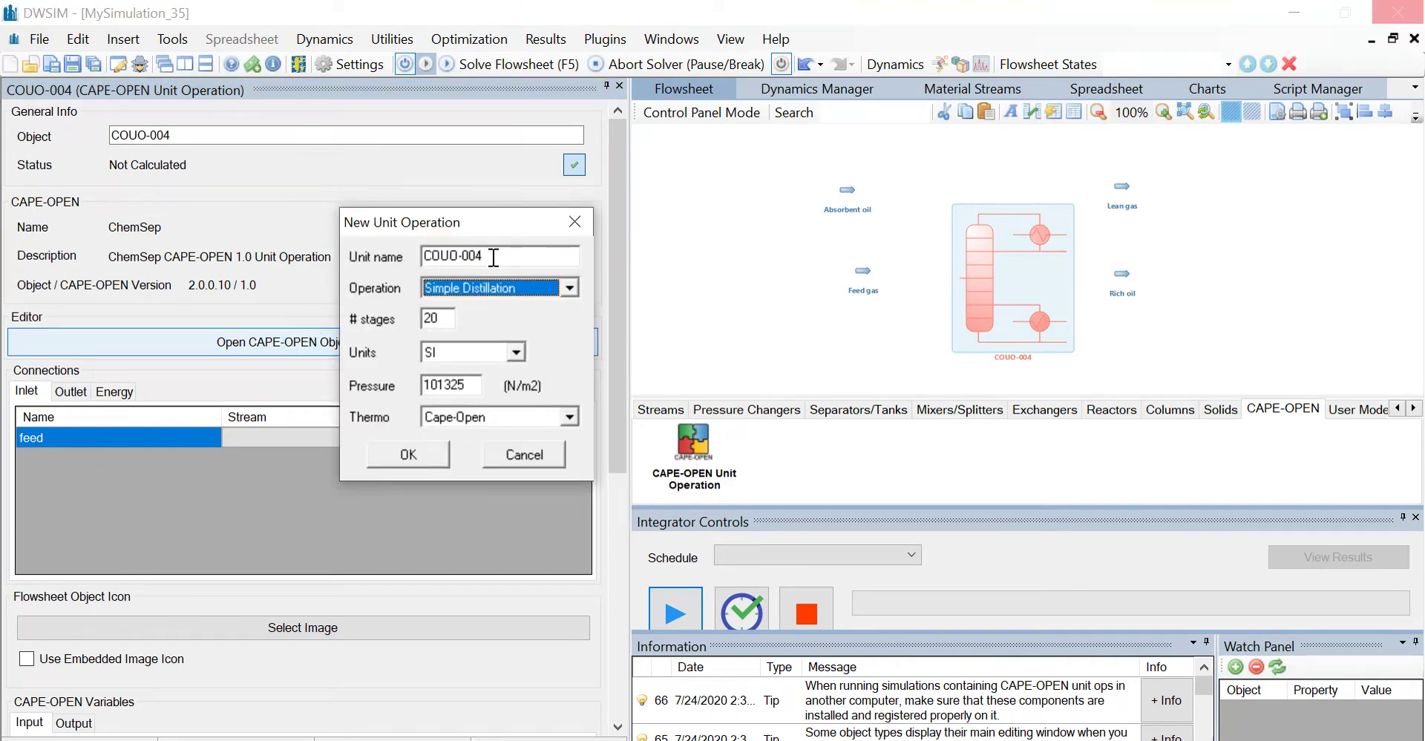
pyautogui.moveTo(494, 257); pyautogui.dragTo(390, 248)
pyautogui.press('BackSpace')
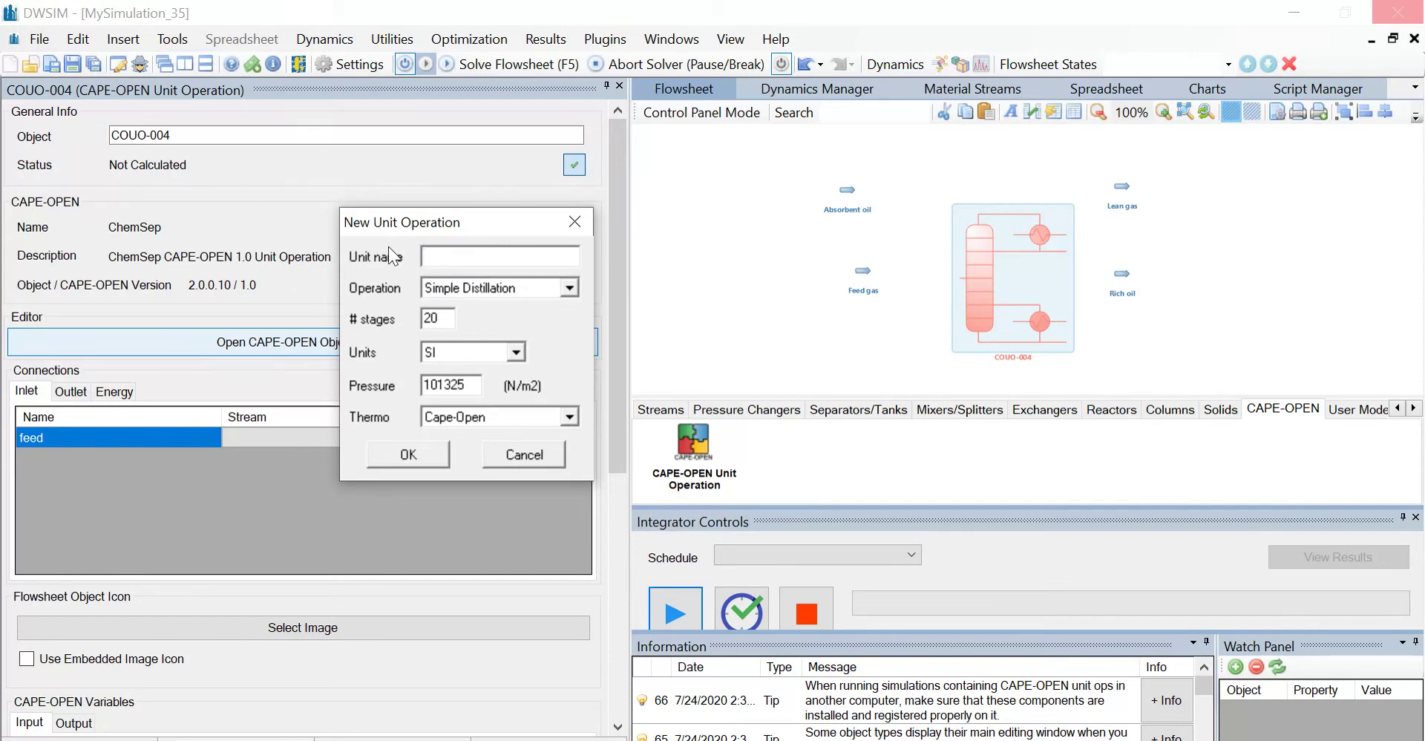
pyautogui.write('Absorption Column')
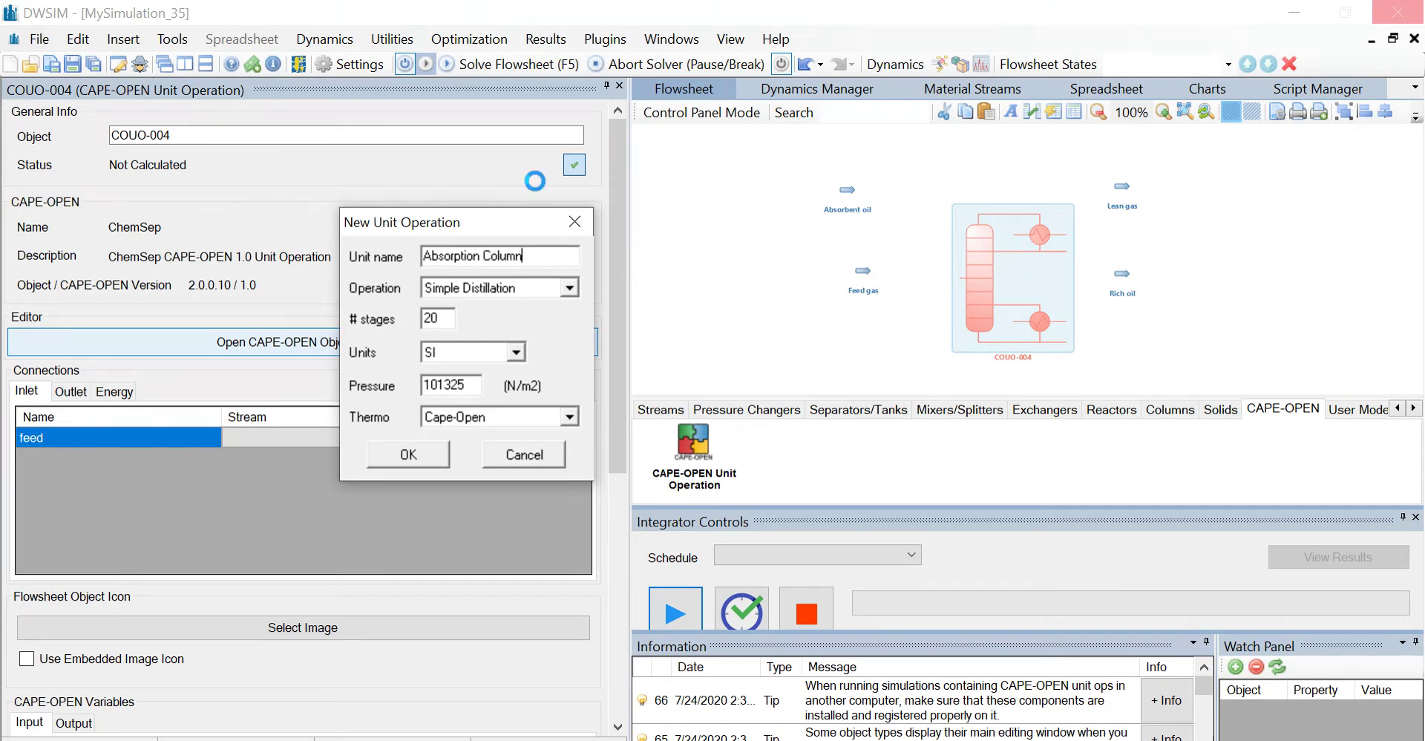
pyautogui.click(570, 293)
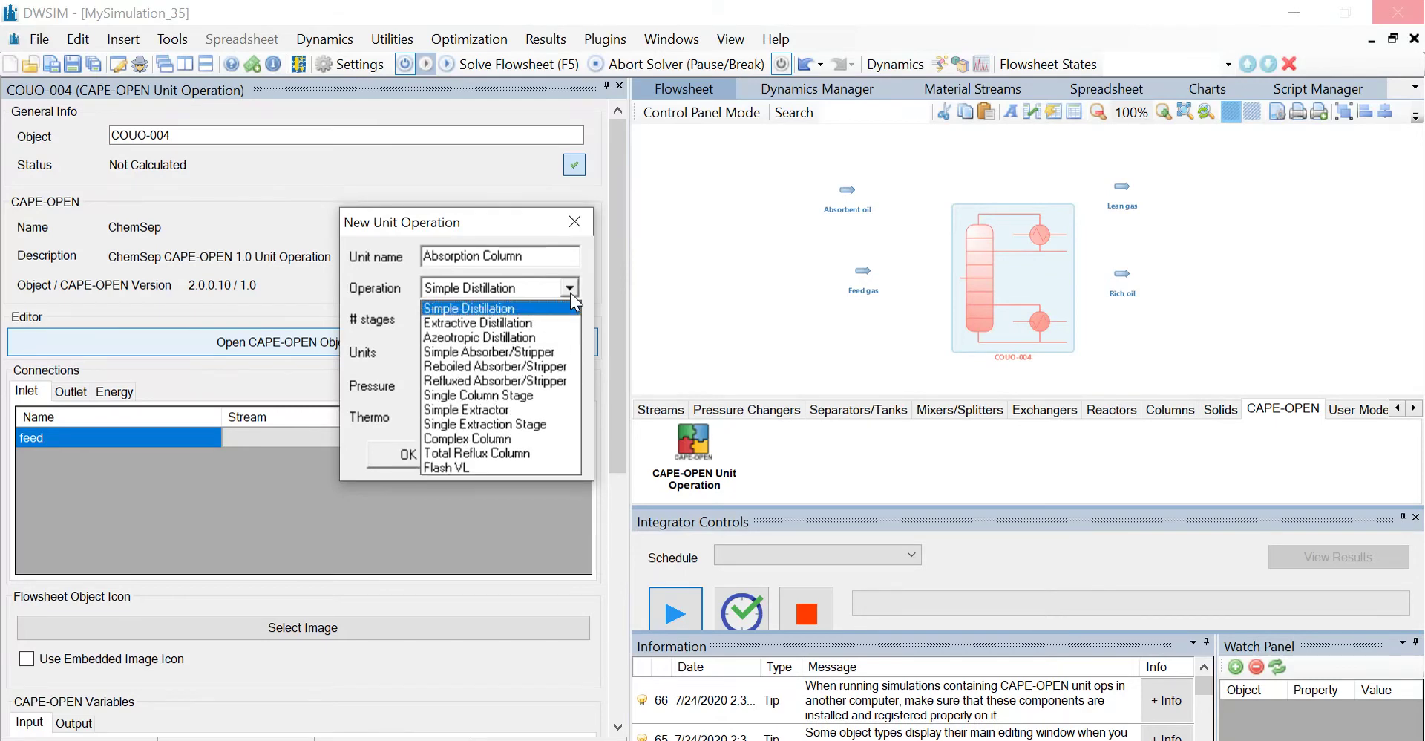
pyautogui.click(520, 352)
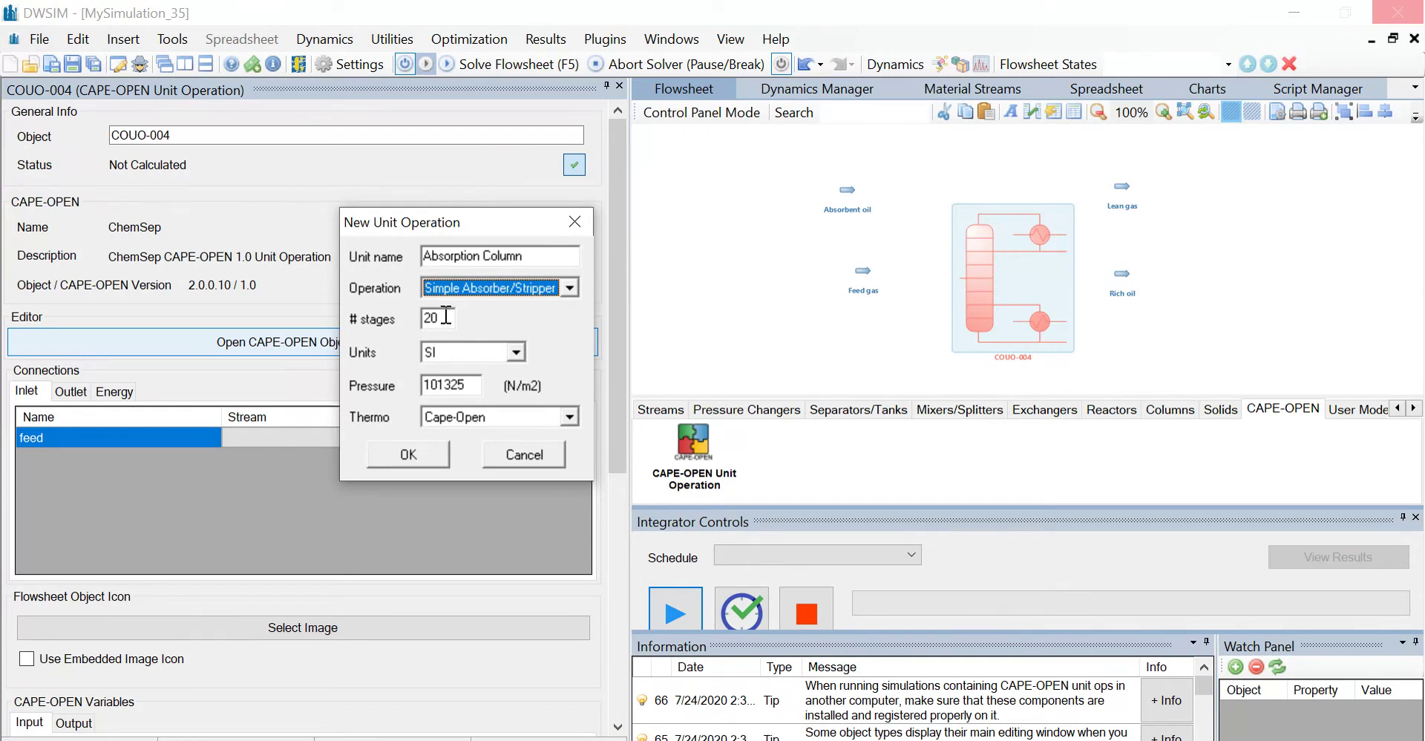
# - Give the column 6 stages, 2757906 N/m2 pressure and ChemSep thermodynamics
pyautogui.moveTo(445, 316); pyautogui.dragTo(394, 320)
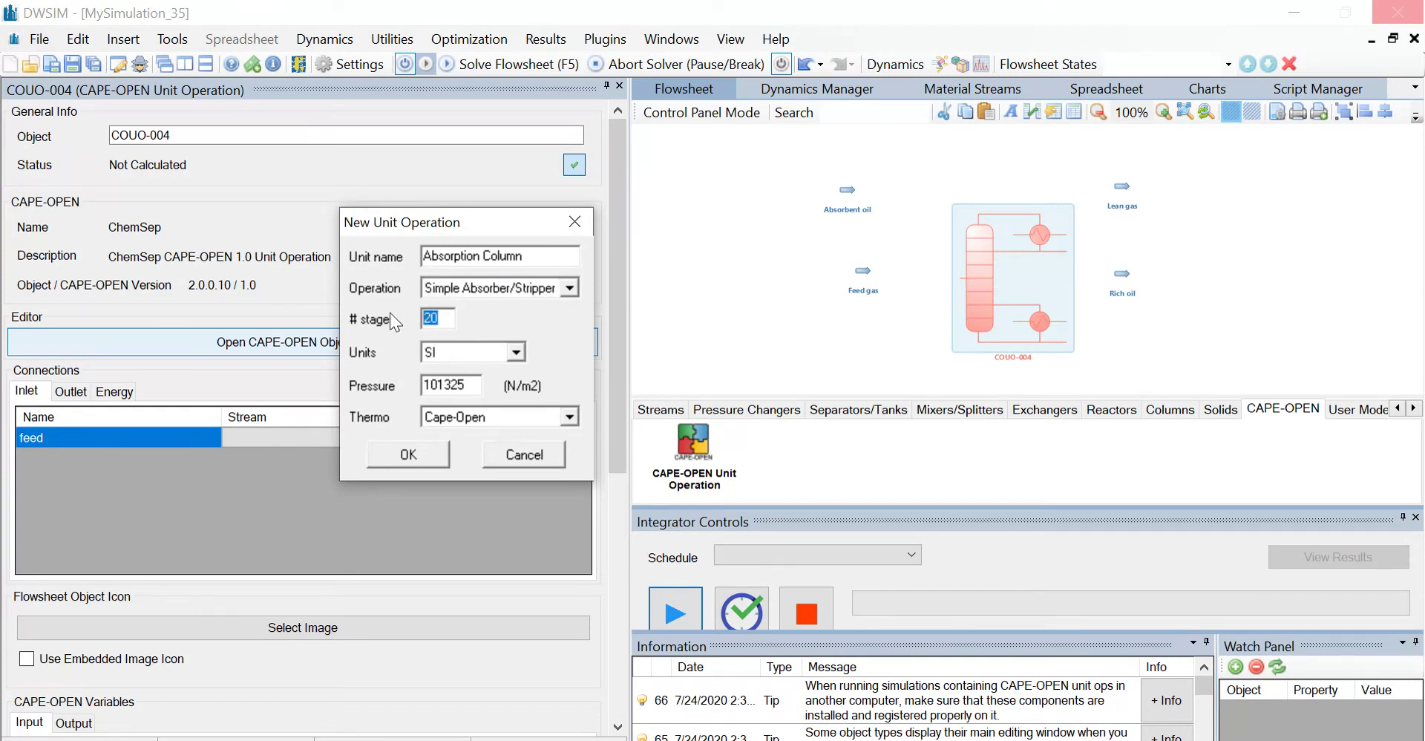
pyautogui.write('6')
pyautogui.moveTo(468, 388); pyautogui.dragTo(384, 397)
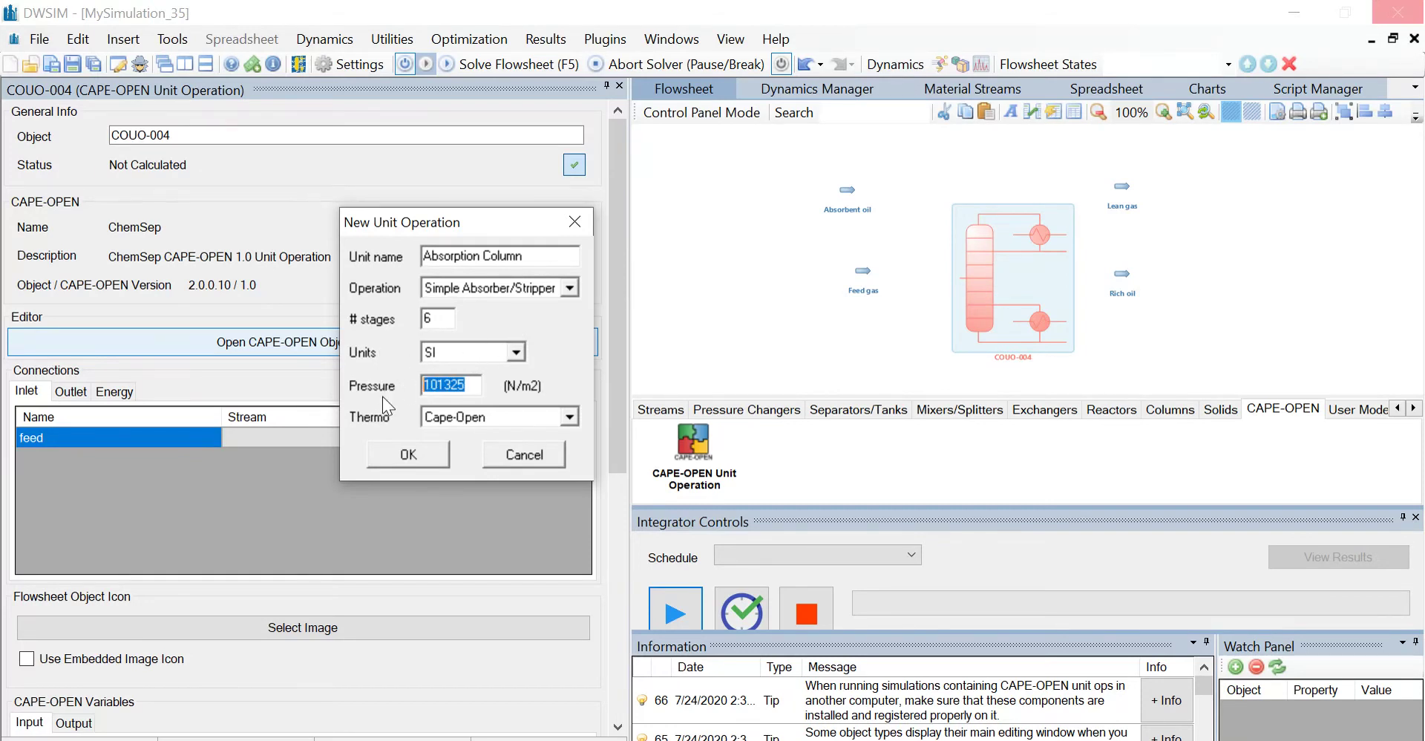
pyautogui.press('BackSpace')
pyautogui.write('2757906')
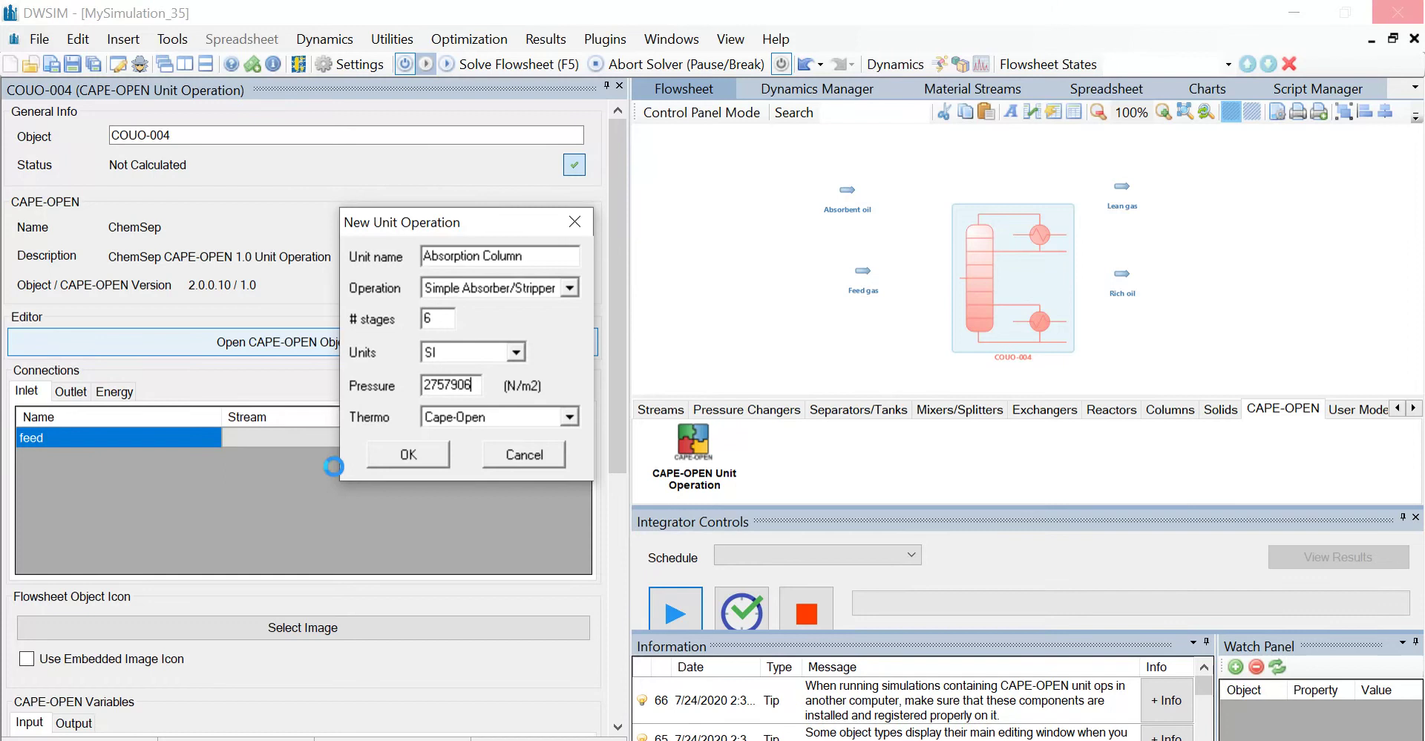
pyautogui.click(561, 420)
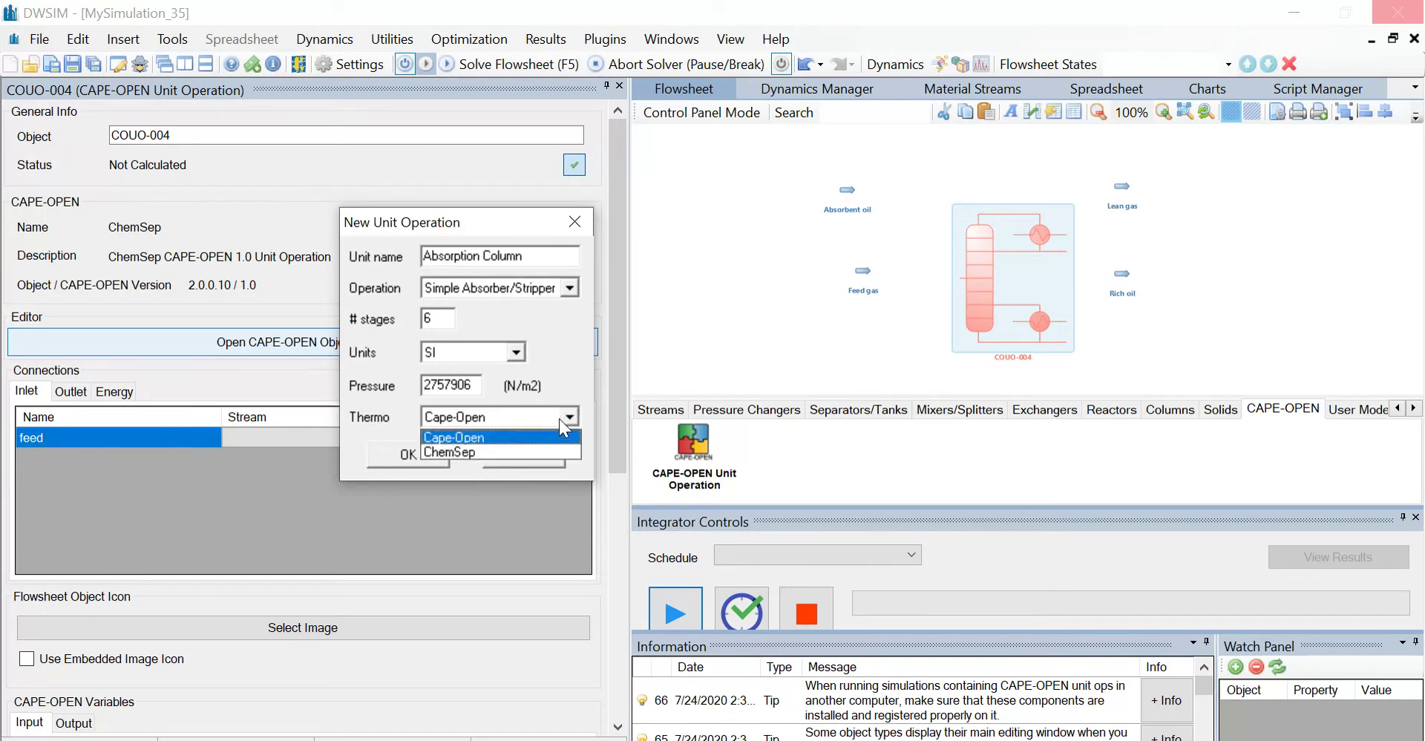
pyautogui.click(519, 452)
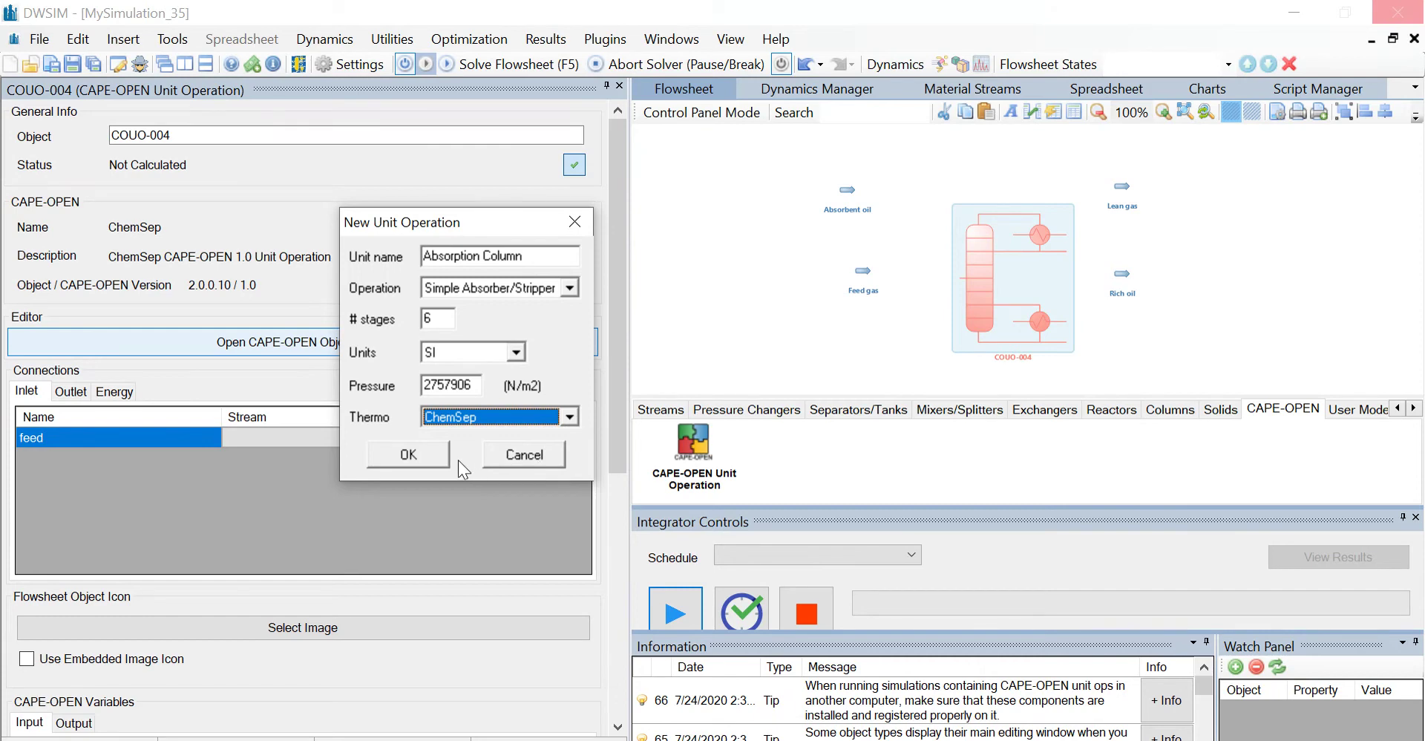
pyautogui.click(437, 458)
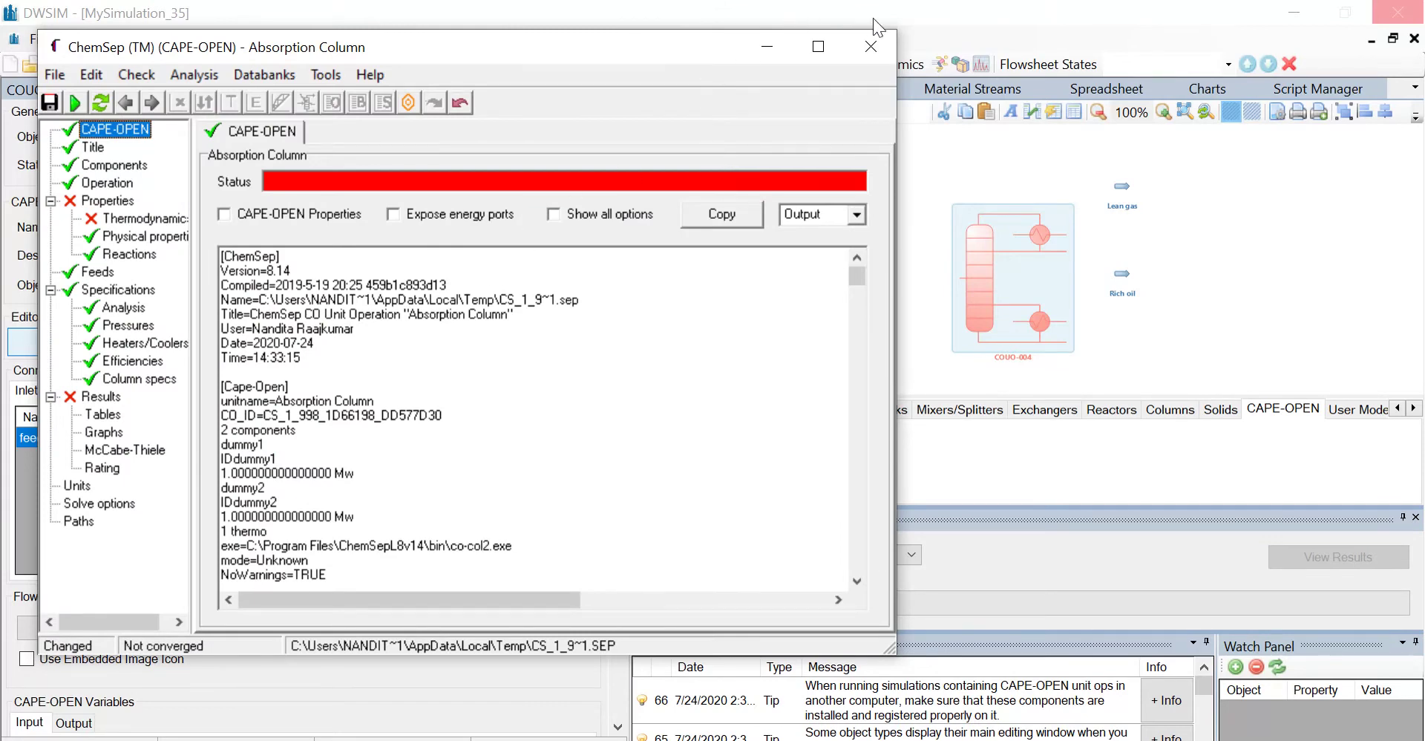
# - Close the ChemSep editor, declining to save the incomplete Absorption Column input
pyautogui.click(872, 47)
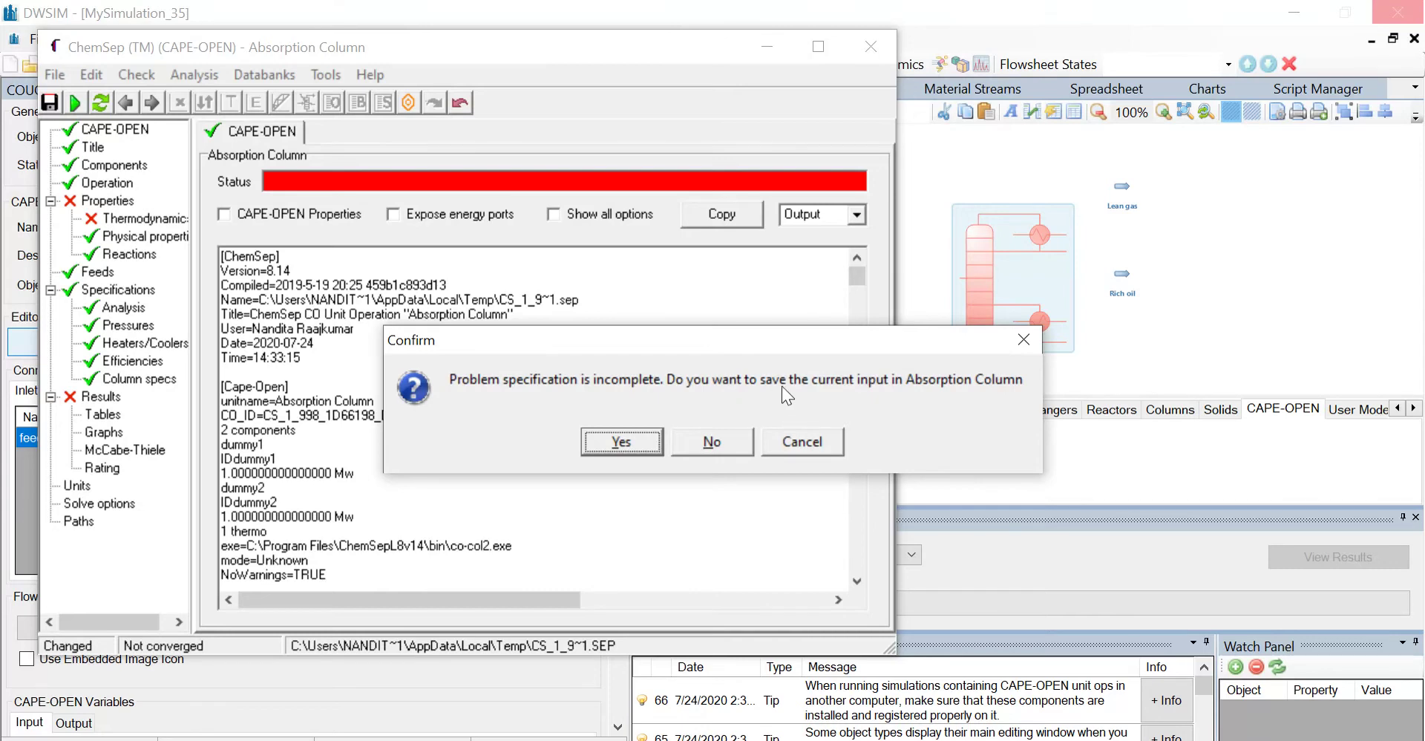
pyautogui.click(712, 443)
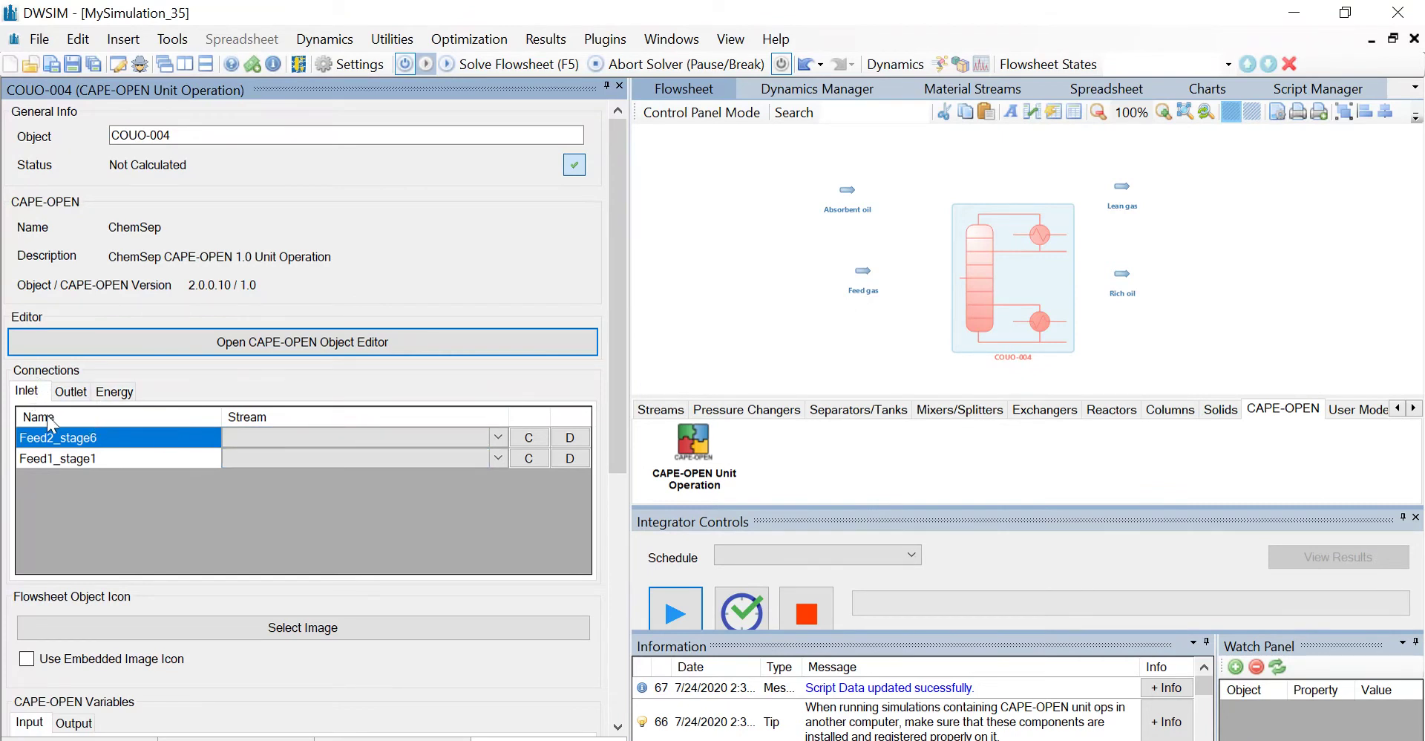
# - On the Inlet tab, assign Feed gas to Feed2_stage6 and Absorbent oil to Feed1_stage1
pyautogui.click(502, 439)
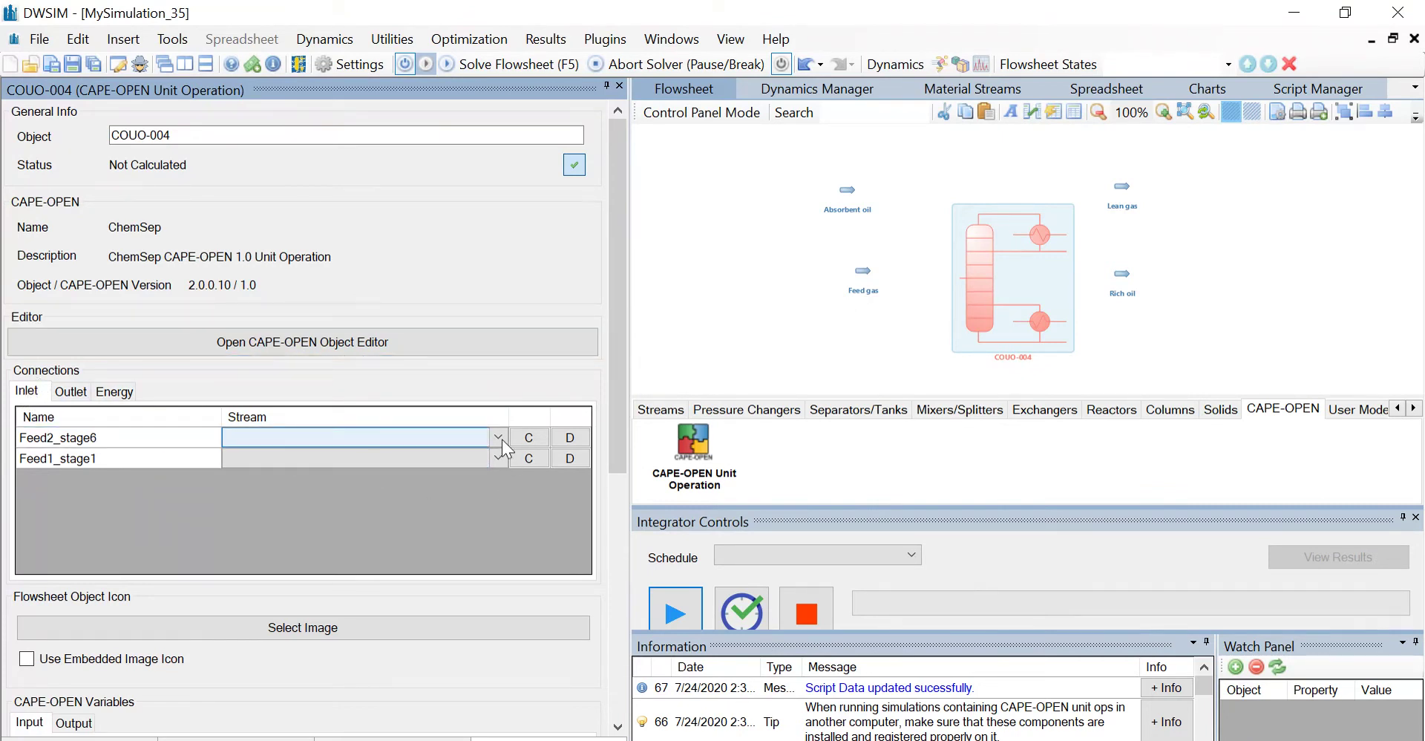
pyautogui.click(499, 440)
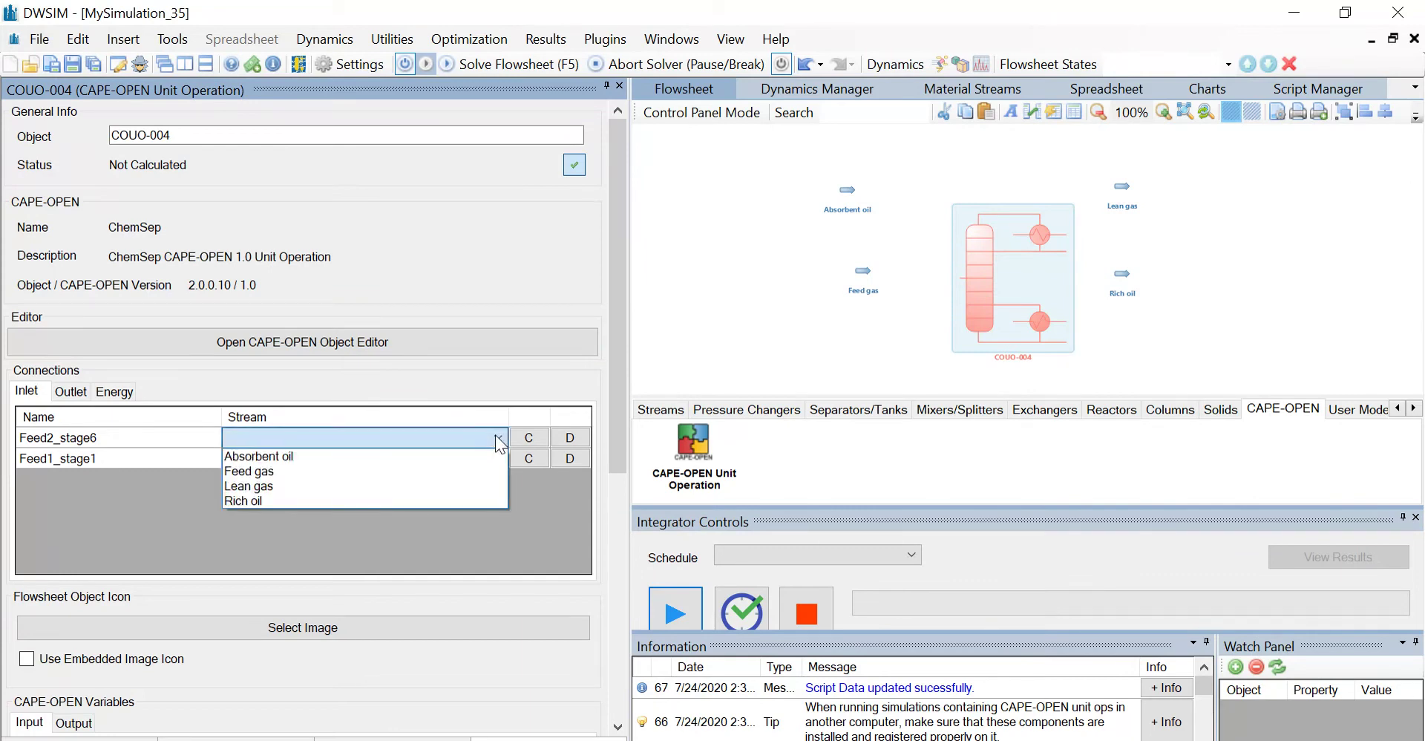
pyautogui.click(407, 472)
pyautogui.click(425, 458)
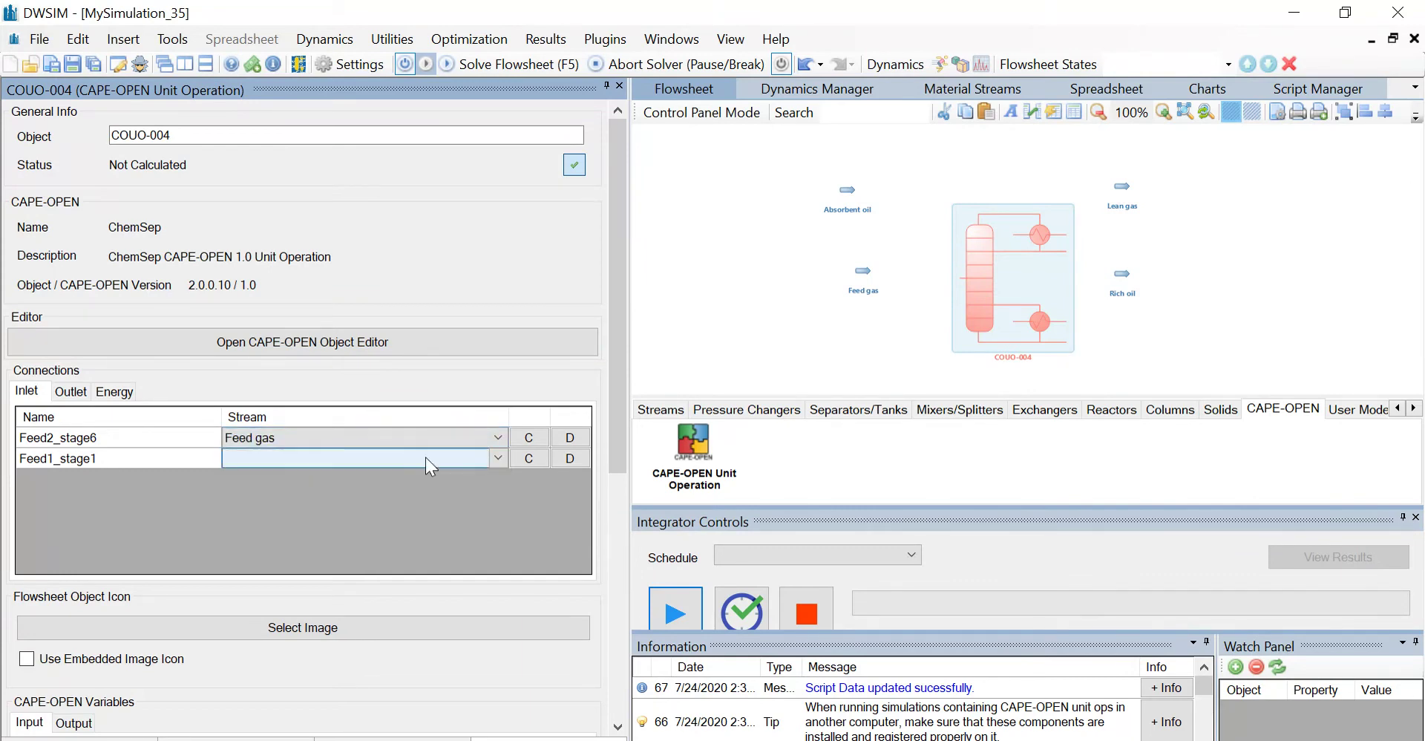
pyautogui.click(495, 460)
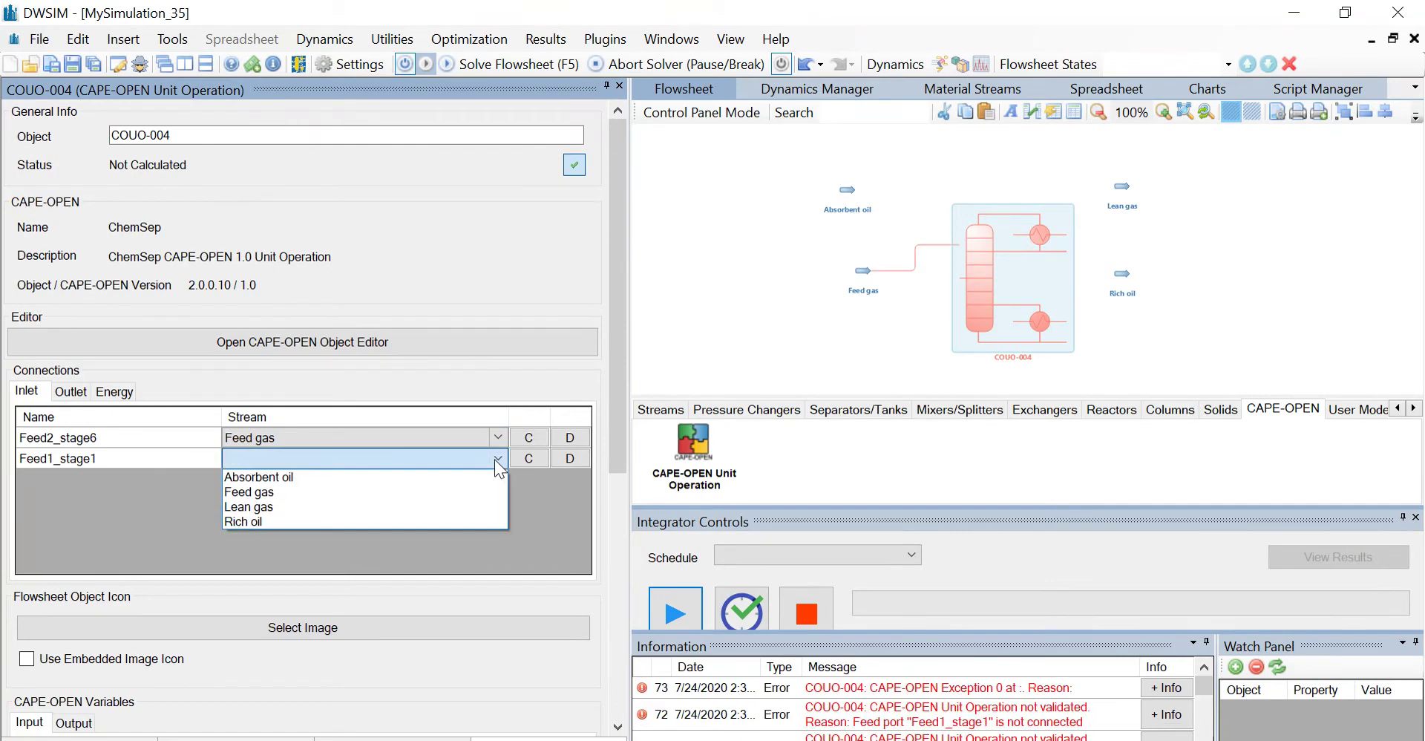
pyautogui.click(407, 479)
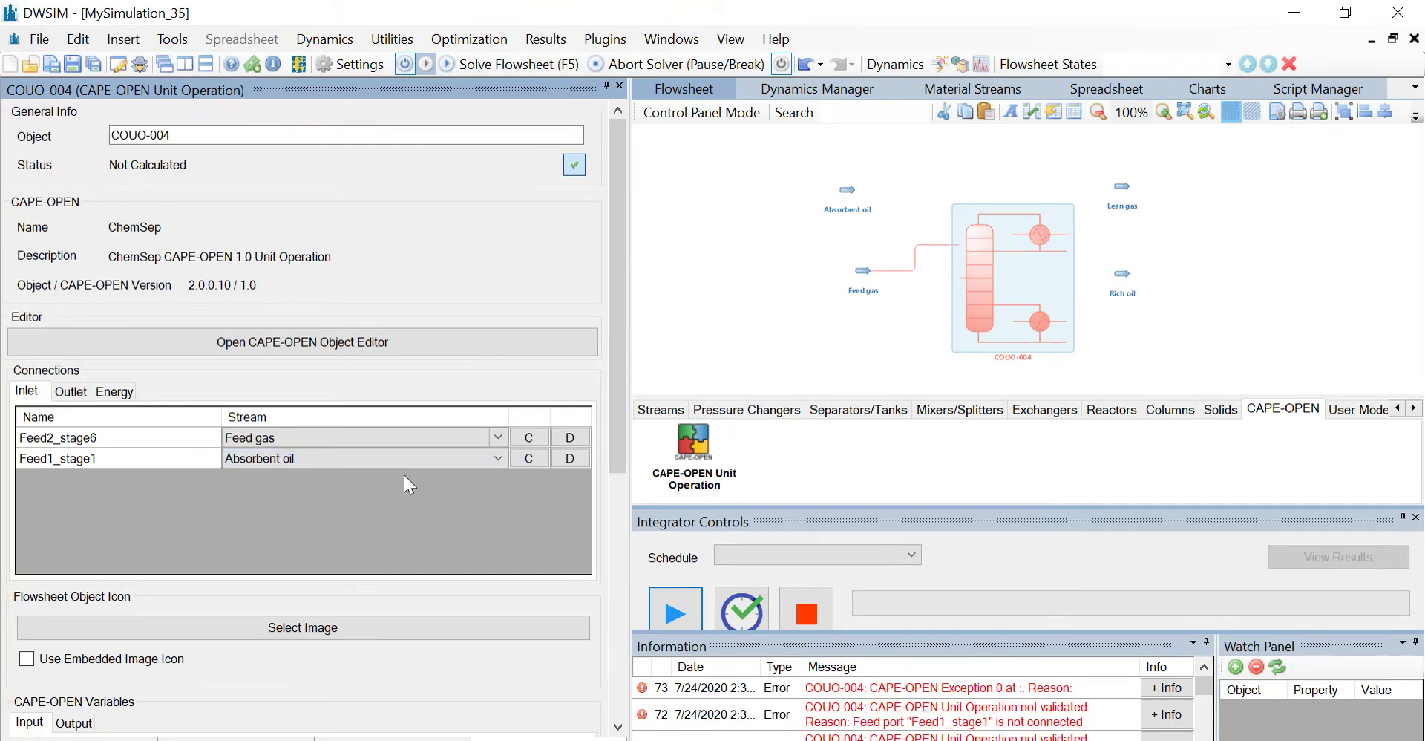
# - On the Outlet tab, assign Lean gas to TopProduct and Rich oil to BottomProduct
pyautogui.click(74, 398)
pyautogui.click(72, 394)
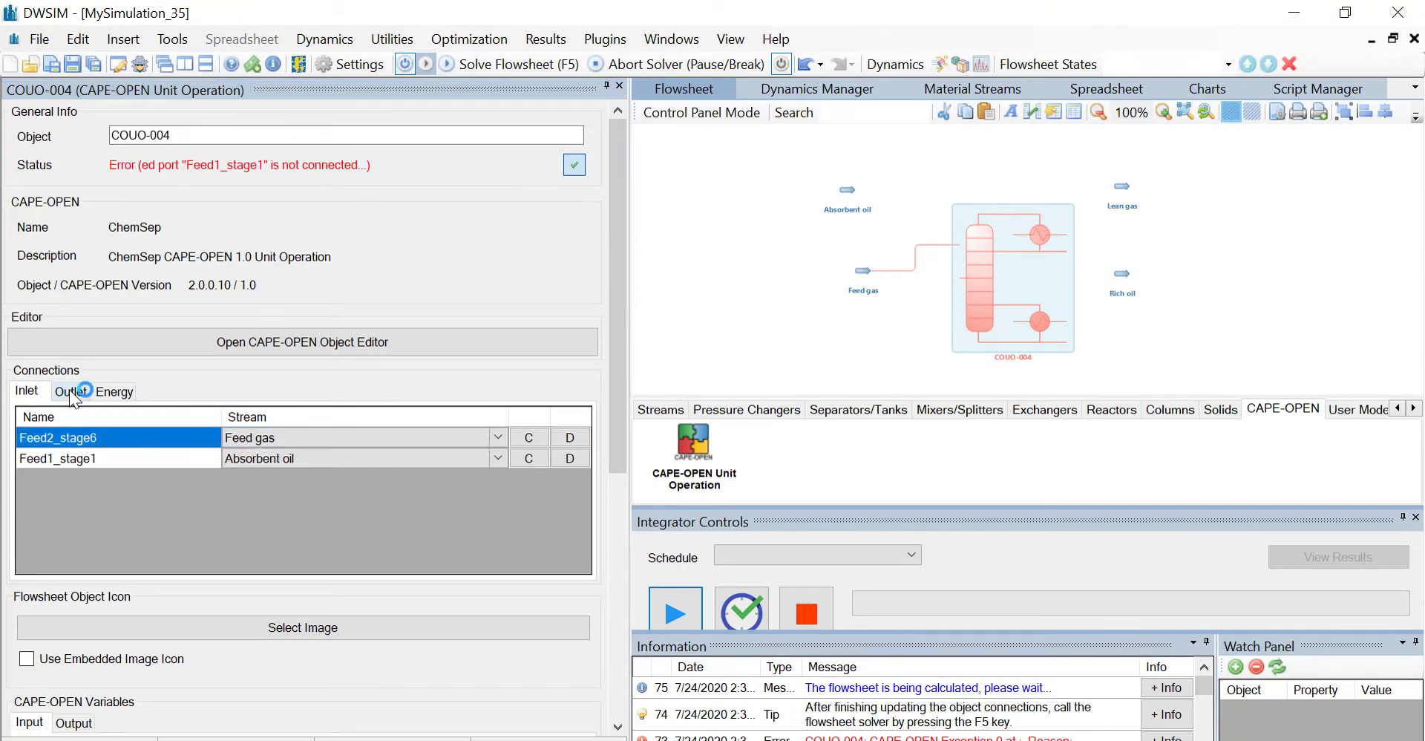
pyautogui.click(497, 439)
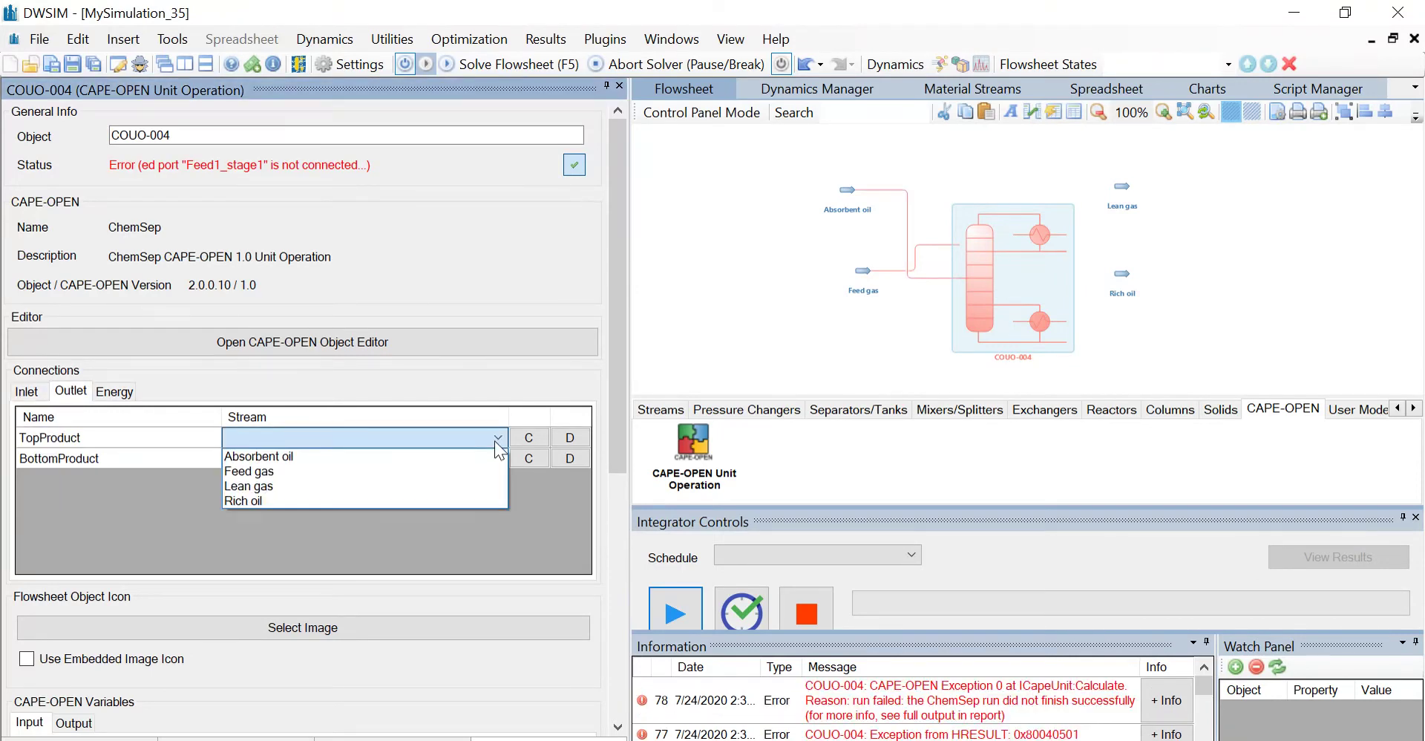
pyautogui.click(330, 487)
pyautogui.click(403, 461)
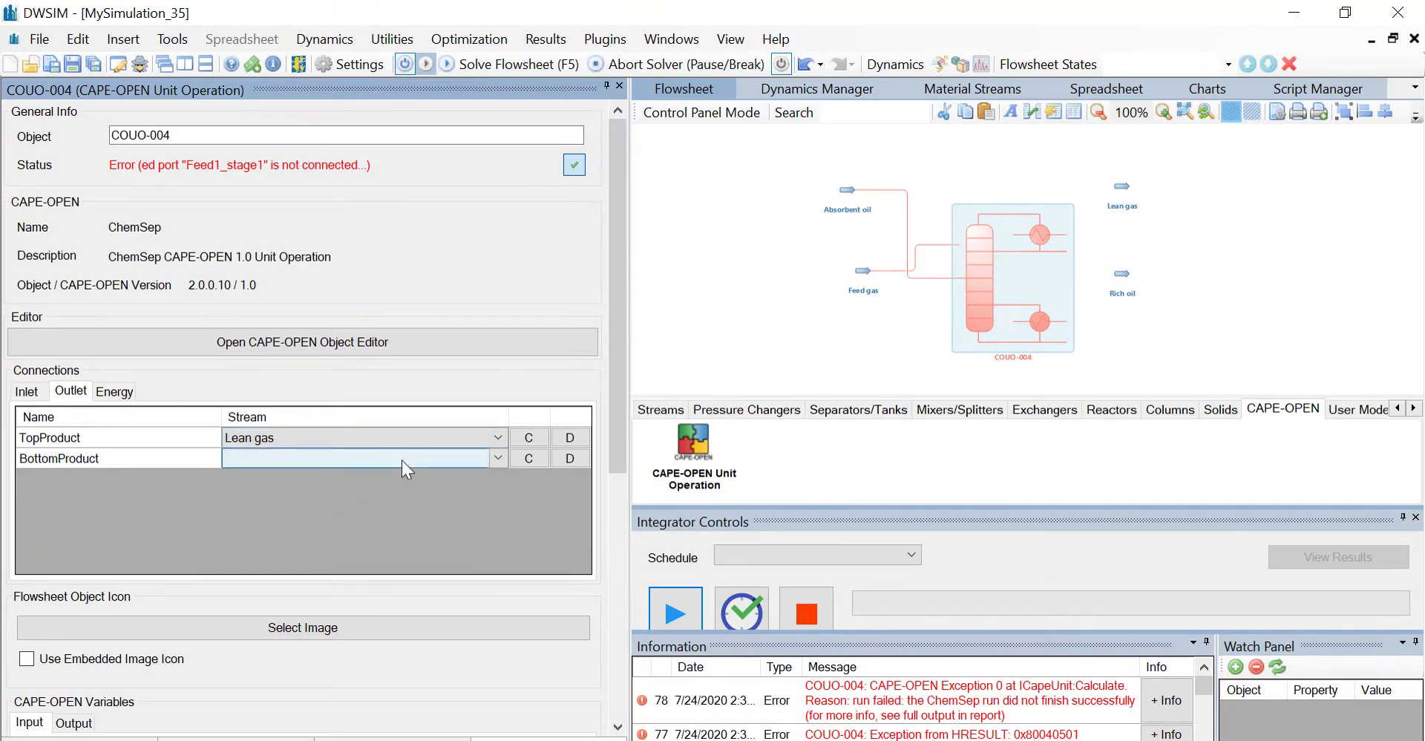
pyautogui.click(494, 458)
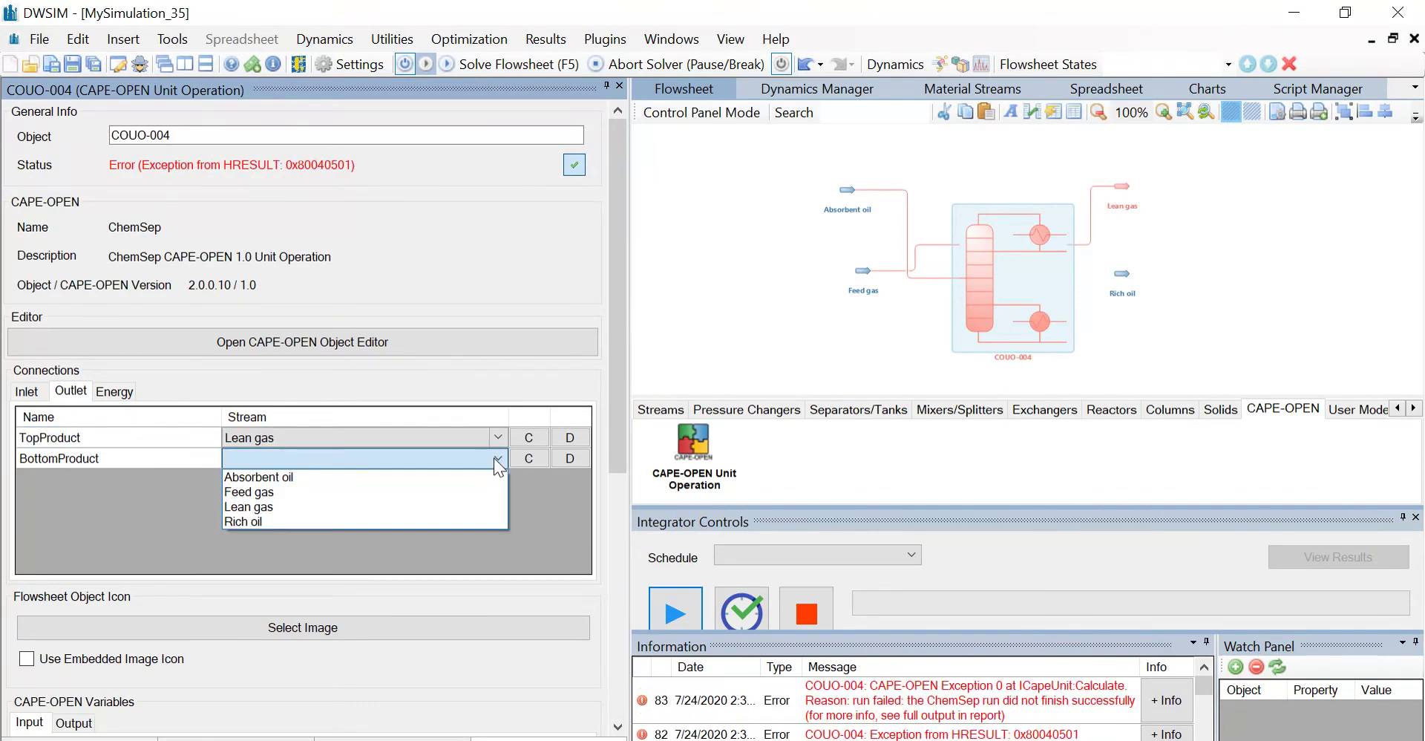
pyautogui.click(404, 521)
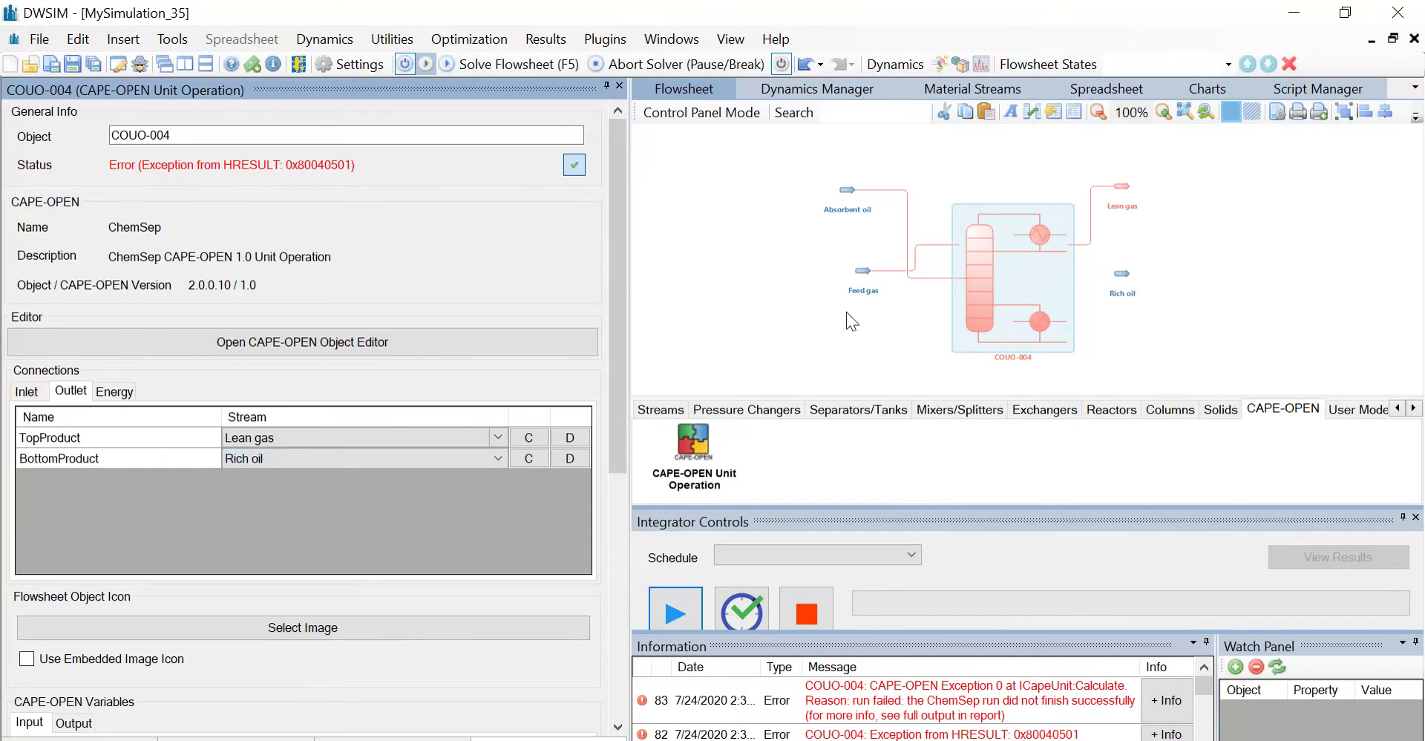
pyautogui.click(809, 309)
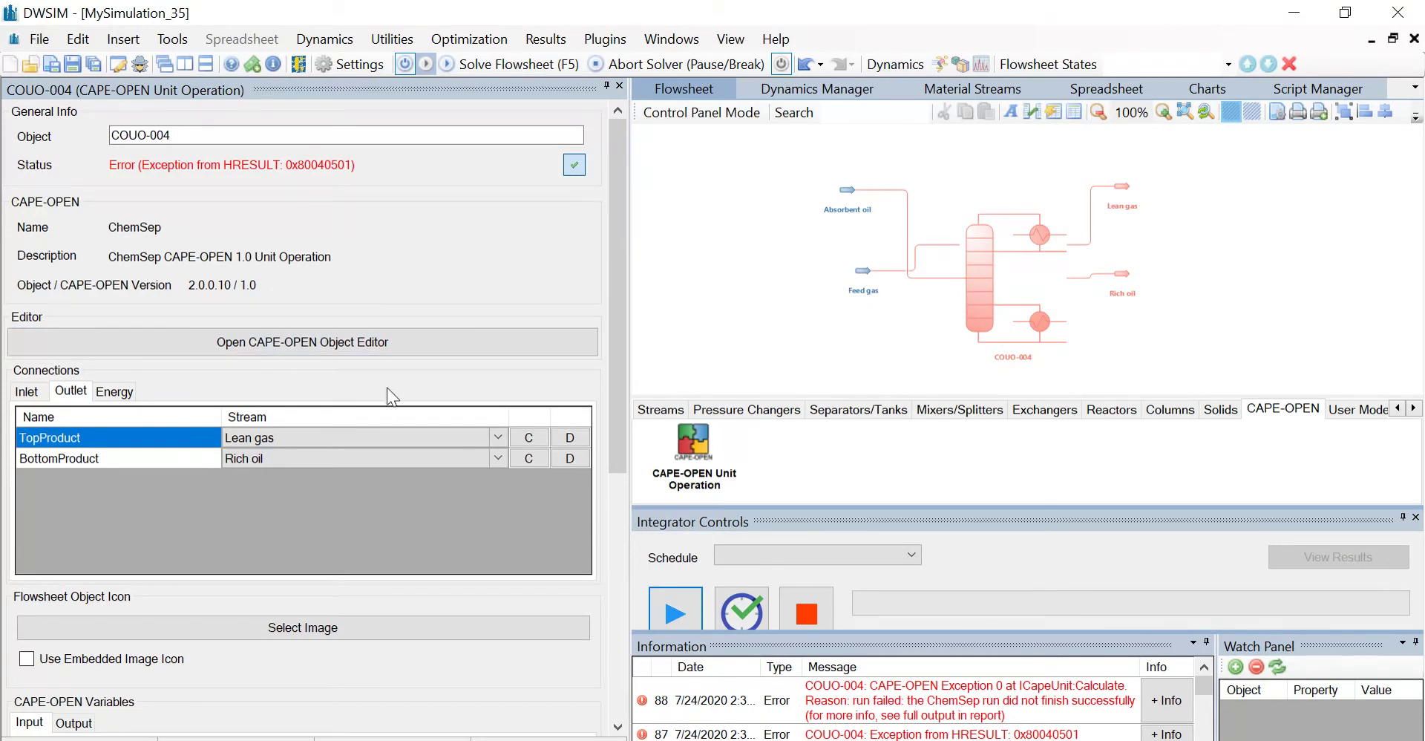
# - In the ChemSep editor, set K-values to EOS with Peng-Robinson 76, accepting the parameter reset
pyautogui.click(332, 343)
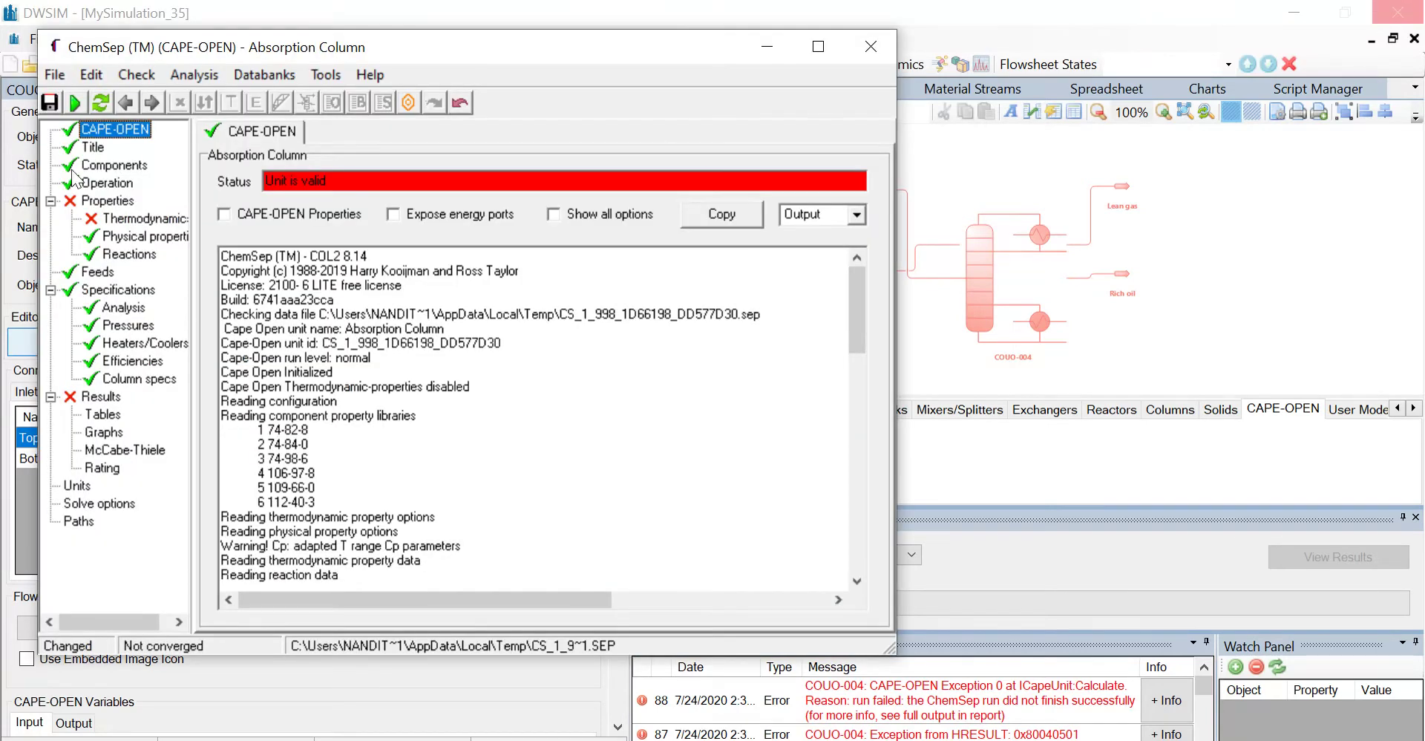
pyautogui.click(96, 202)
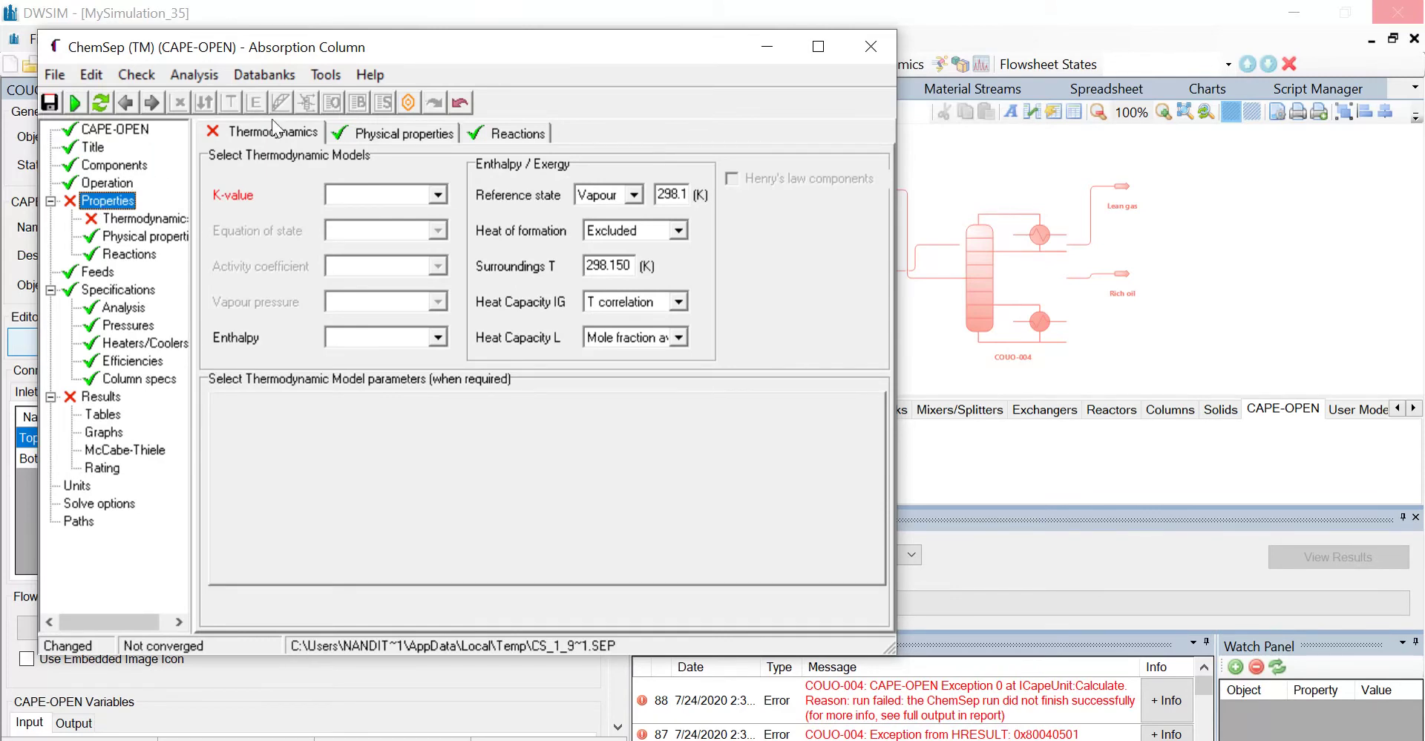
pyautogui.click(432, 195)
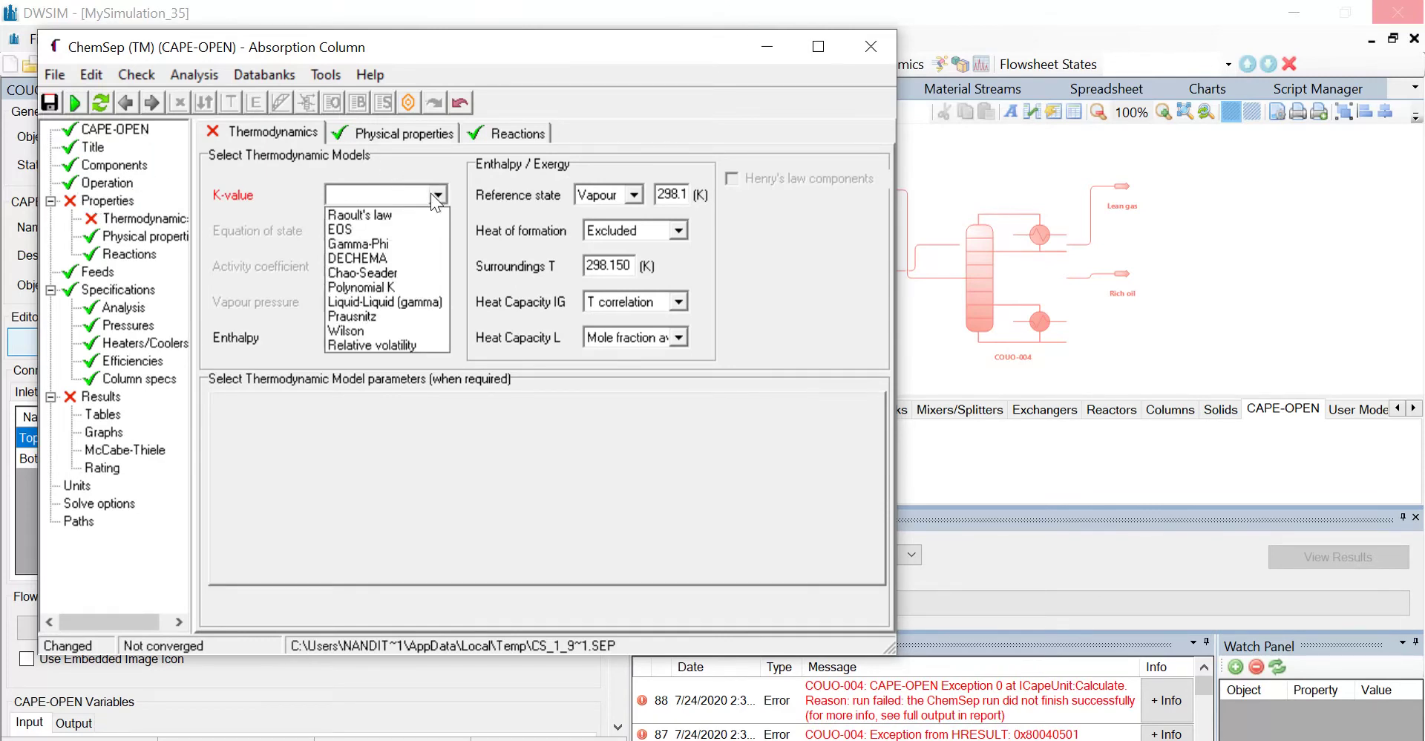
pyautogui.click(384, 229)
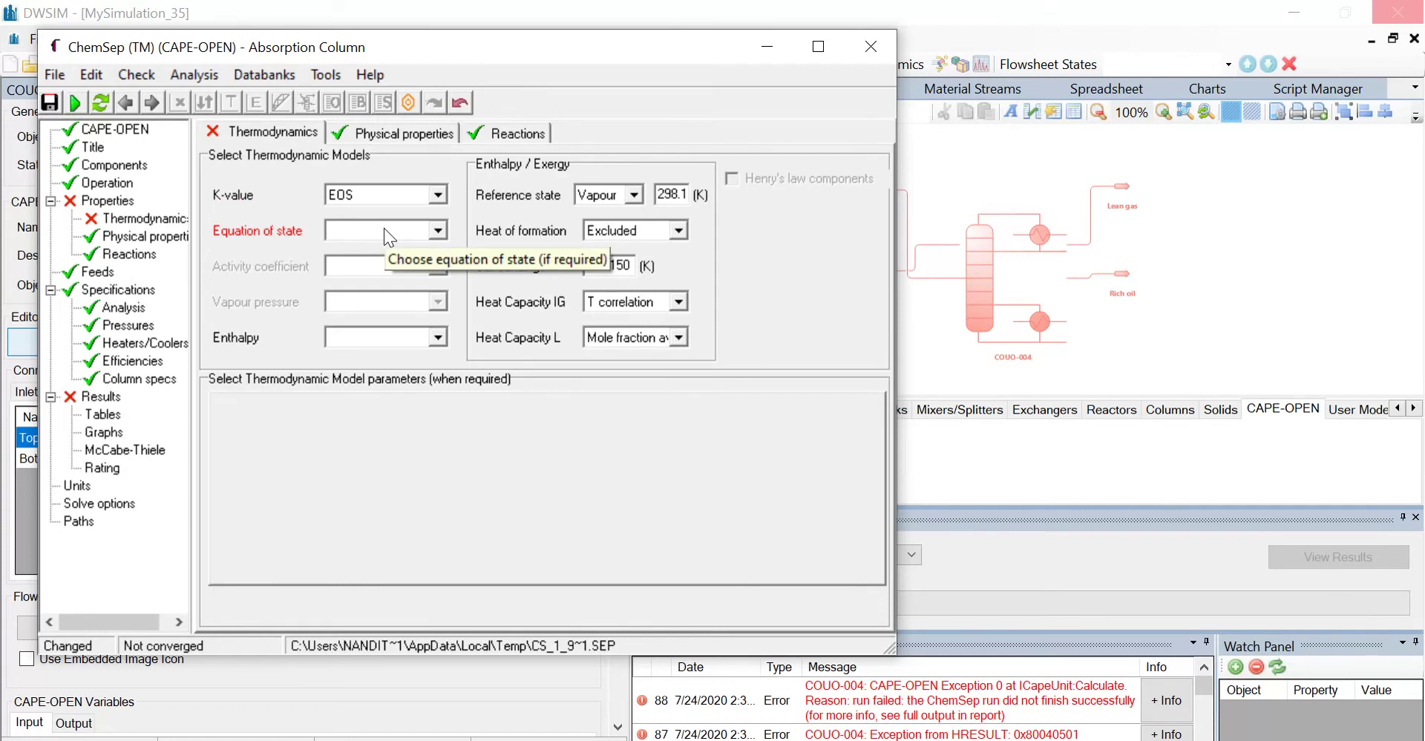
pyautogui.click(427, 231)
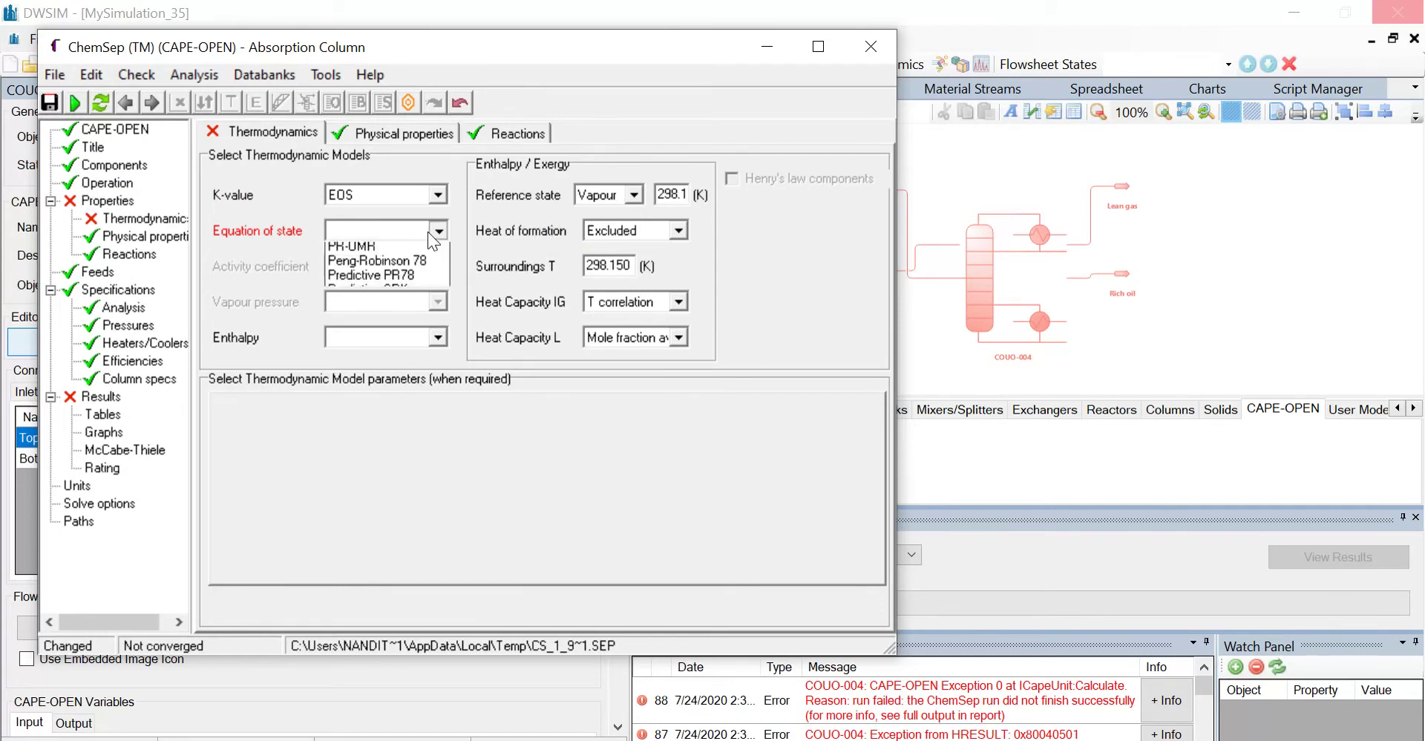
pyautogui.click(411, 279)
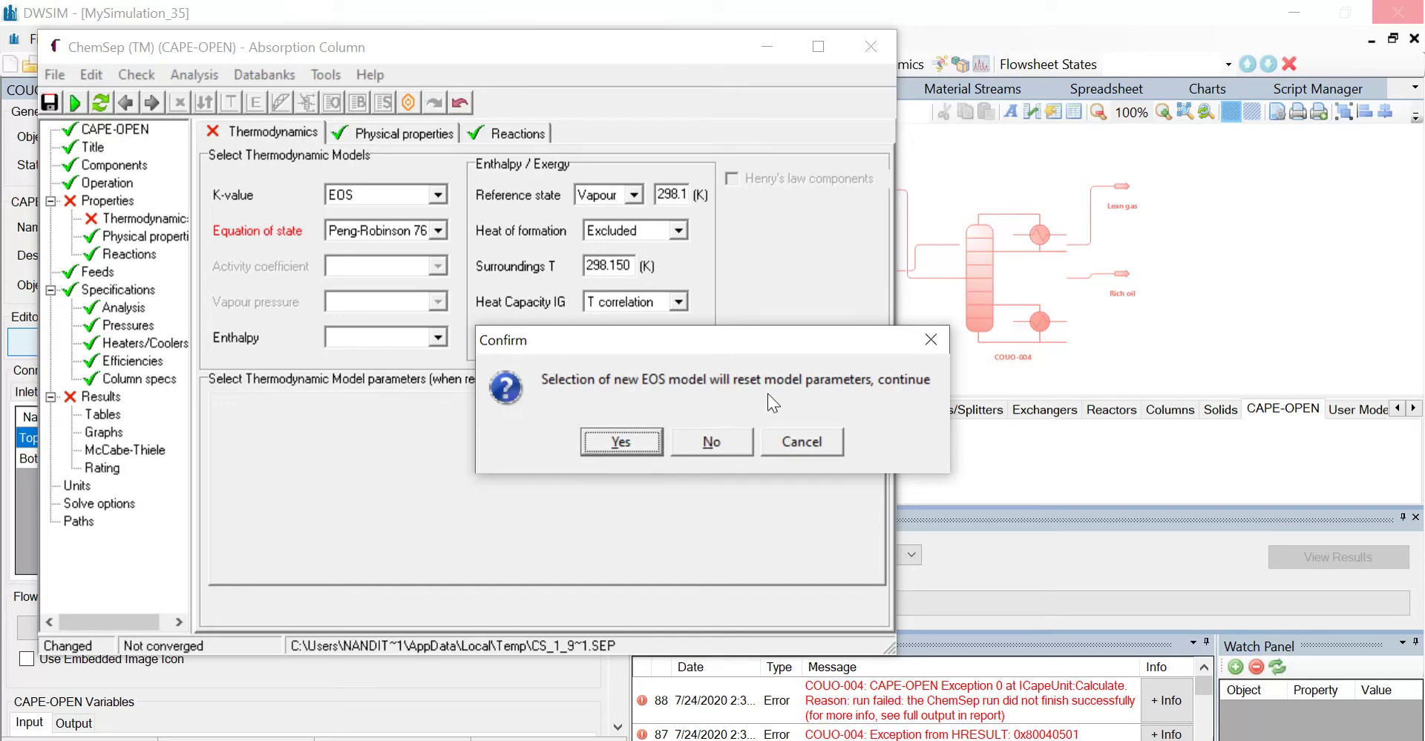
pyautogui.click(600, 442)
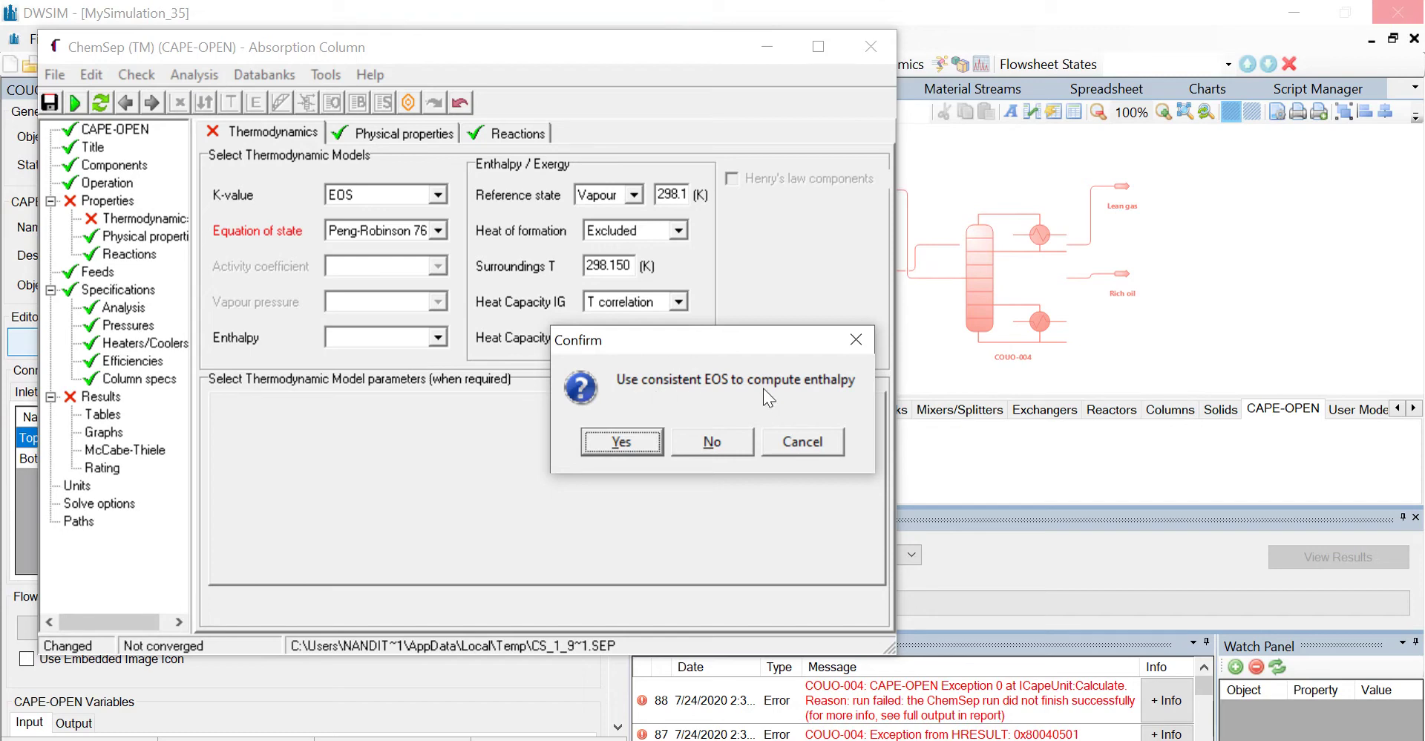
# - Use Peng-Robinson 76 for enthalpy and load k-ij interaction parameters from pr.ipd
pyautogui.click(637, 443)
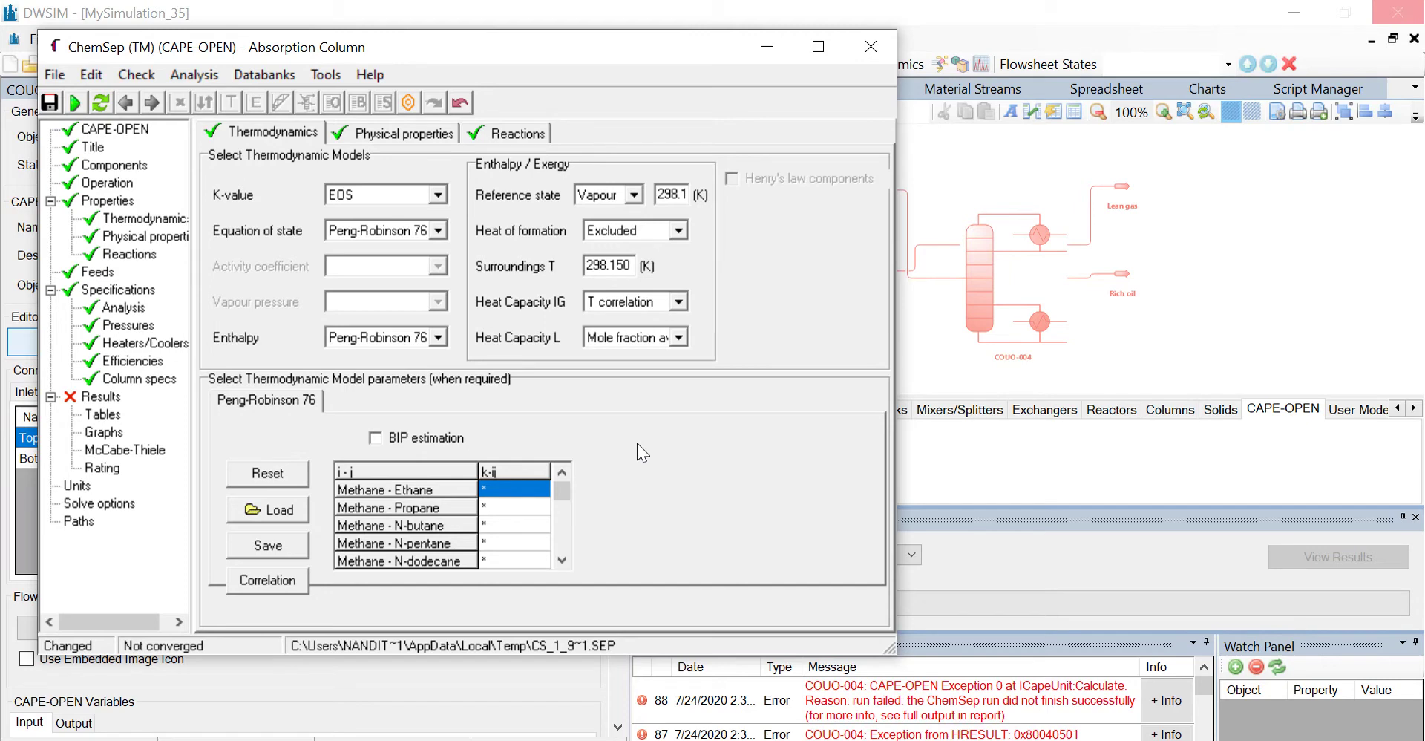
pyautogui.click(266, 510)
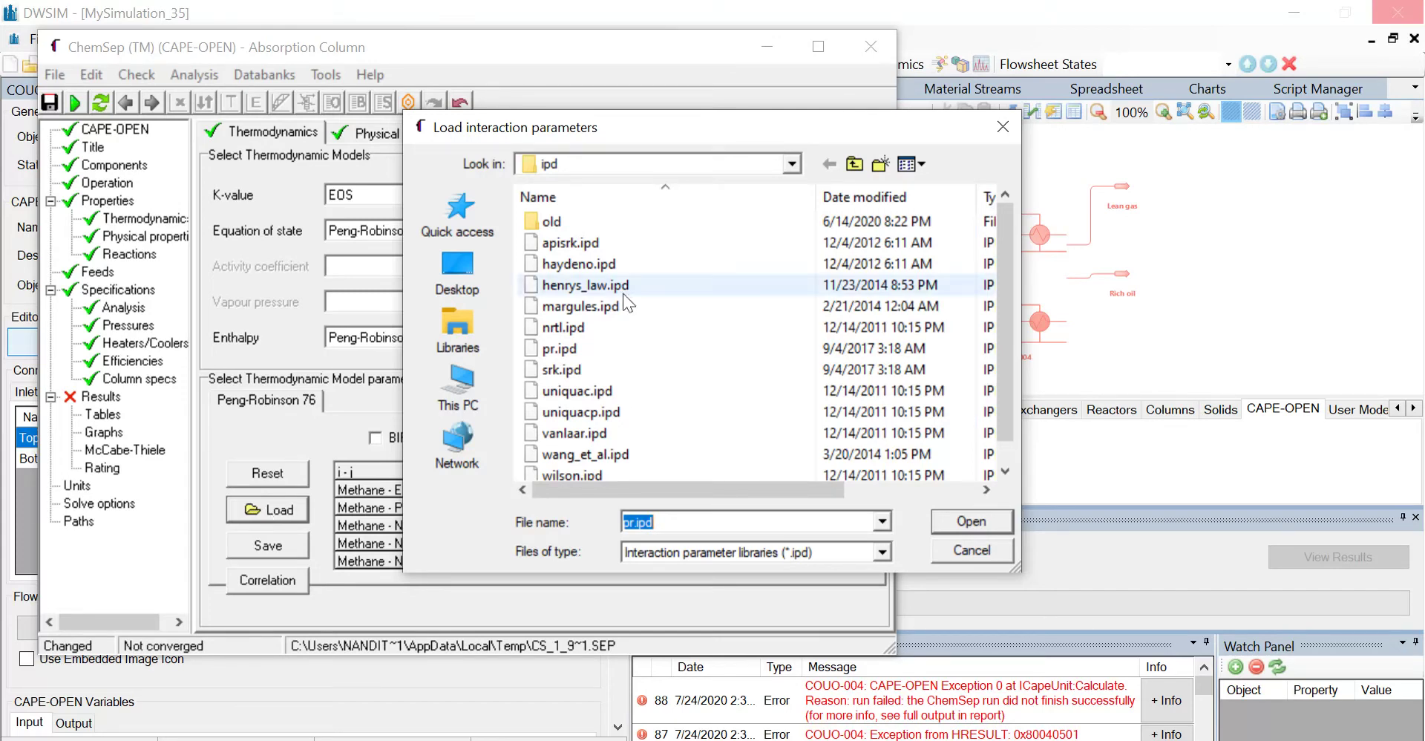
pyautogui.click(610, 343)
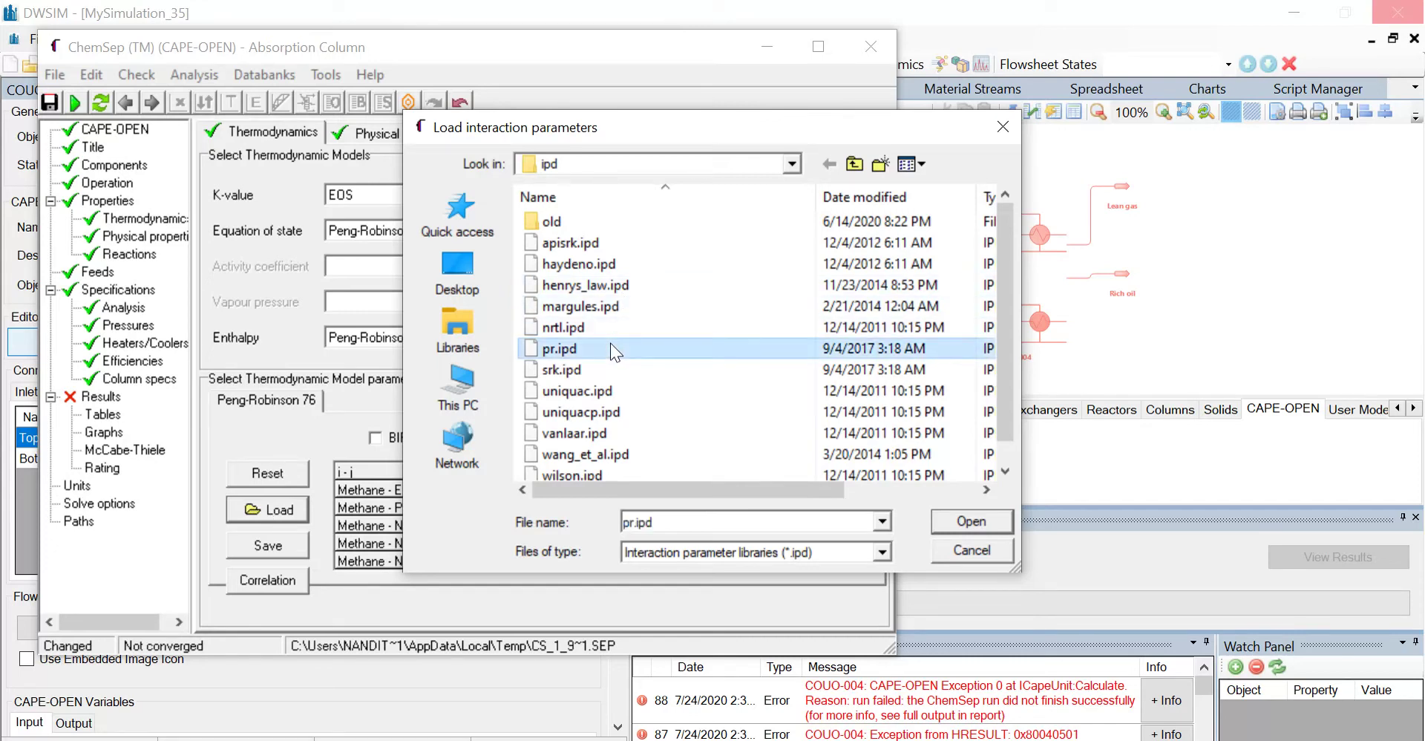
pyautogui.click(978, 521)
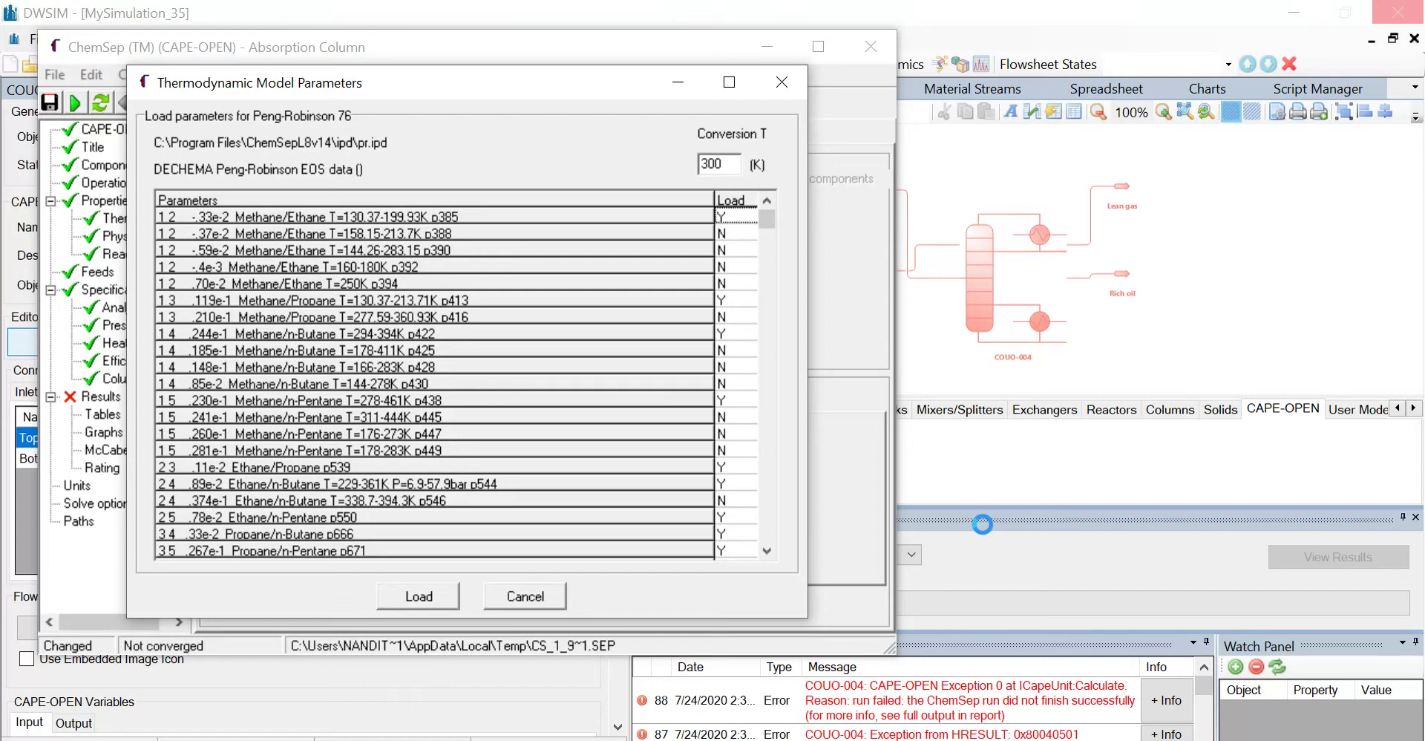
pyautogui.click(417, 596)
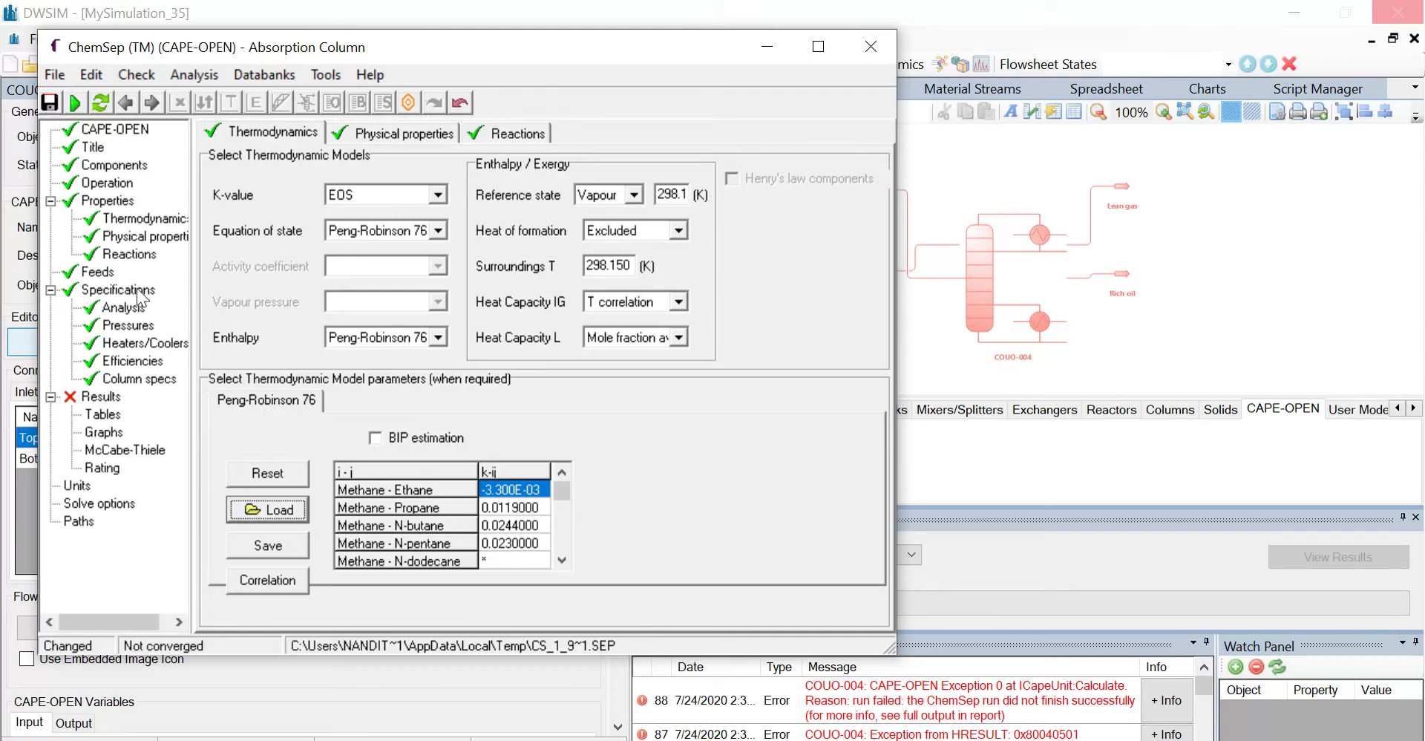
# - Check the column pressures, then set the solve method to '2-pass ideal K + constant H first'
pyautogui.click(116, 327)
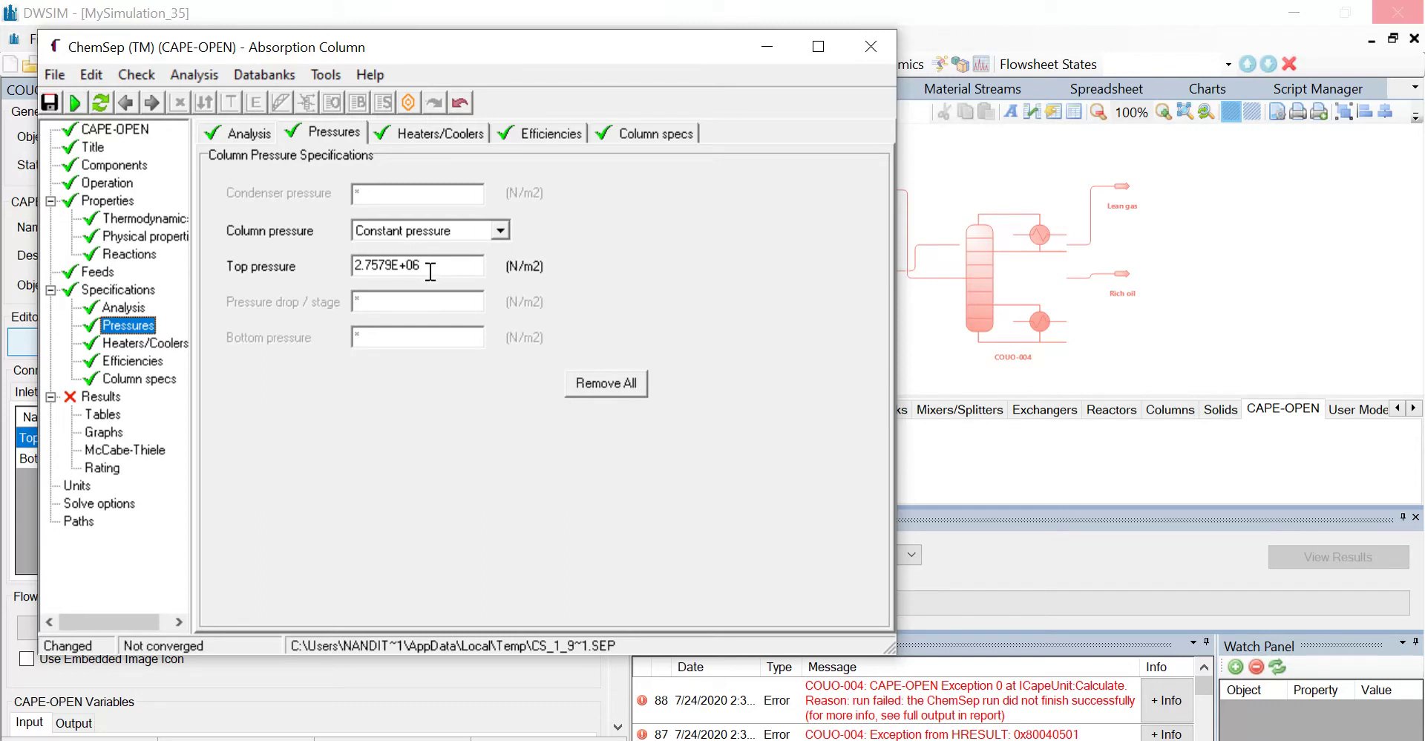
pyautogui.moveTo(430, 272)
pyautogui.click(103, 504)
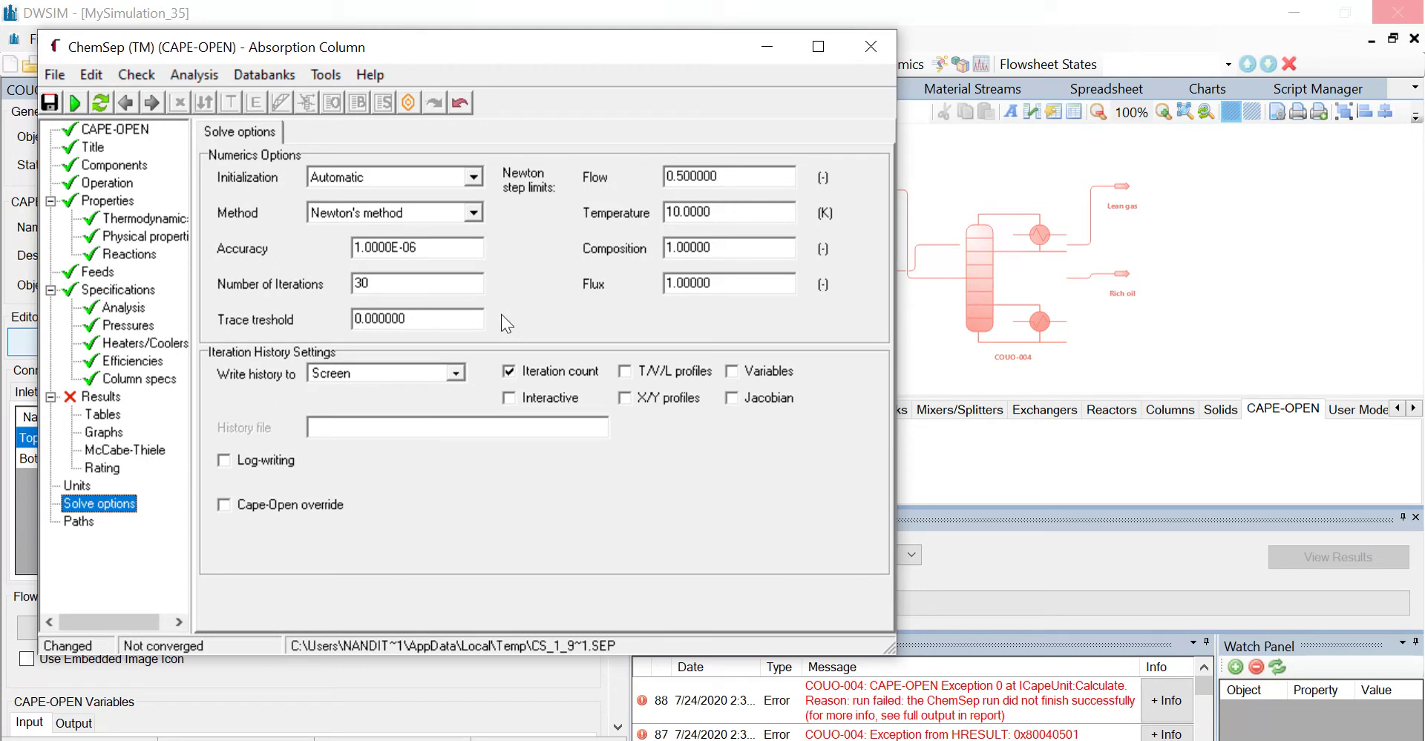
pyautogui.click(473, 214)
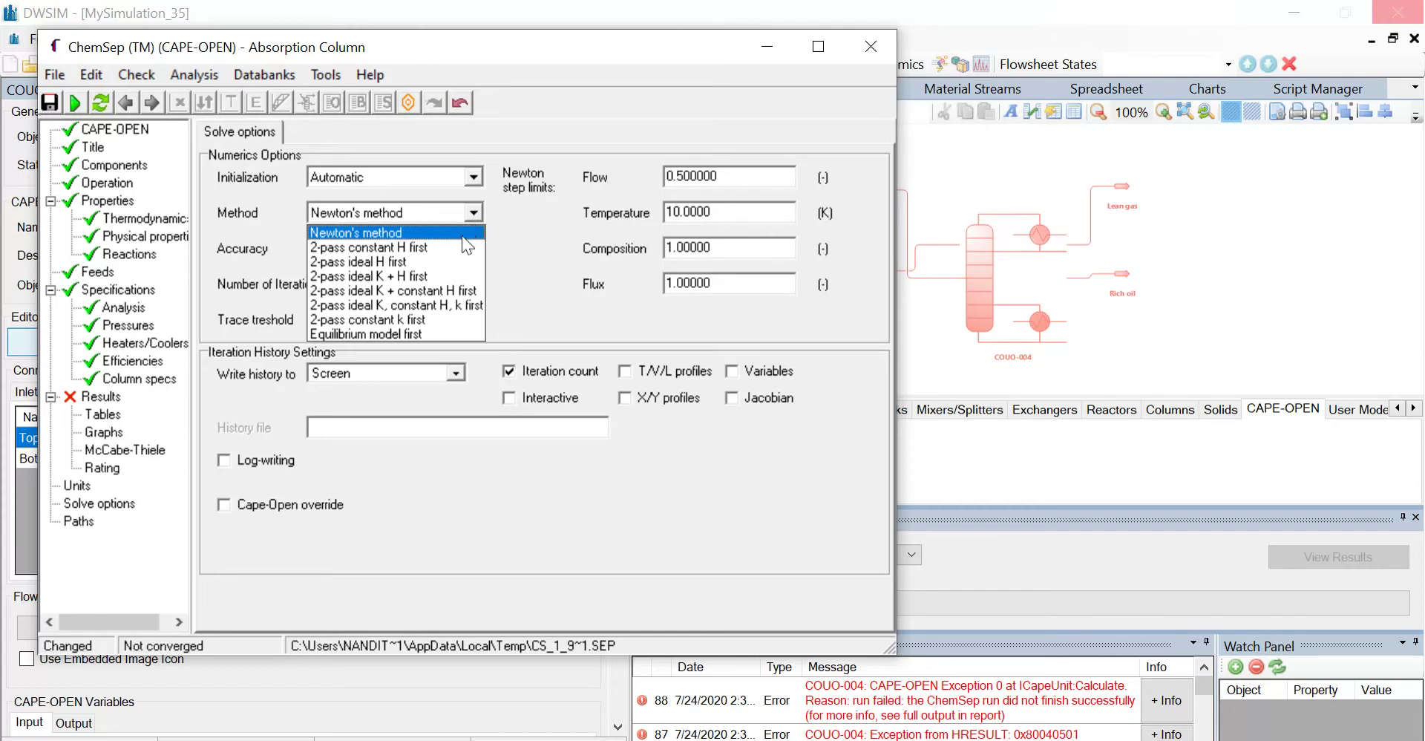
pyautogui.click(437, 289)
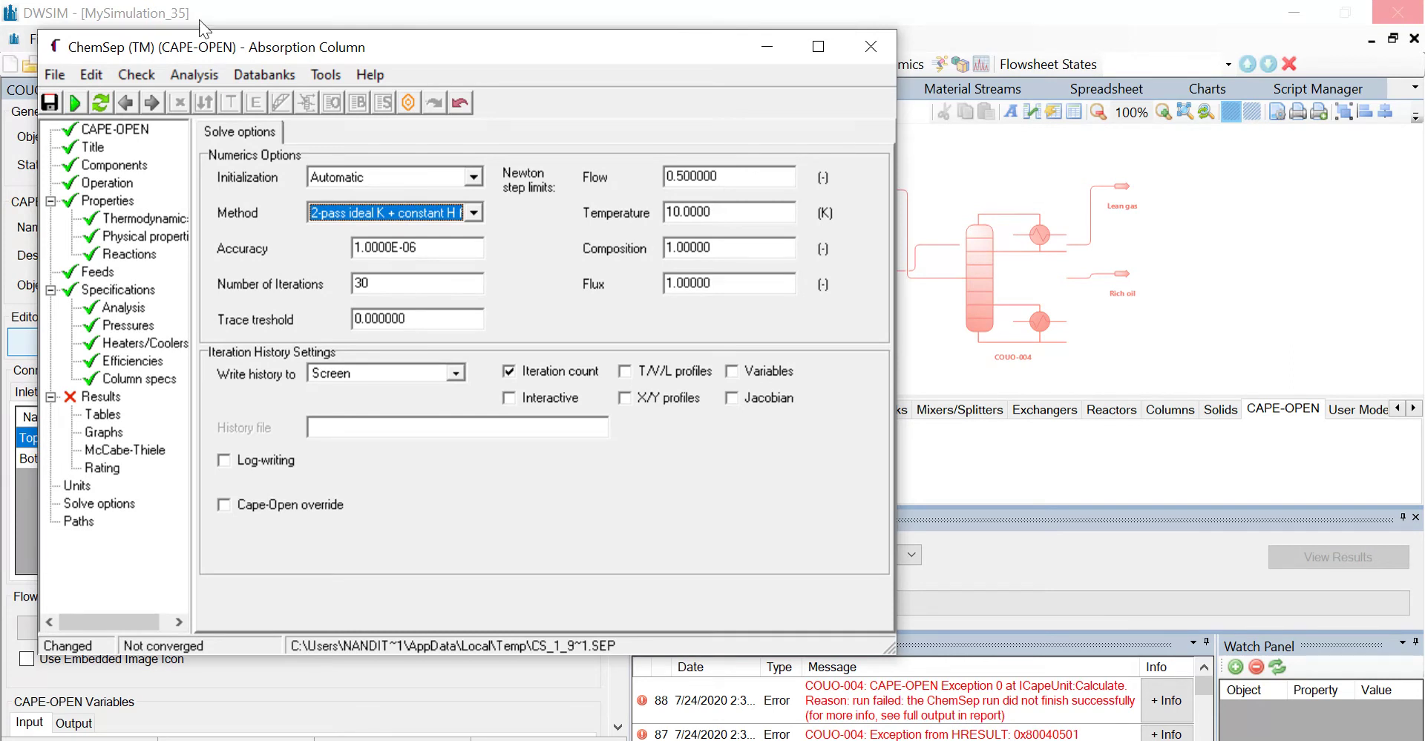
# - Run the column solve, overwriting the .SEP file, until it converges in 25 iterations
pyautogui.click(72, 102)
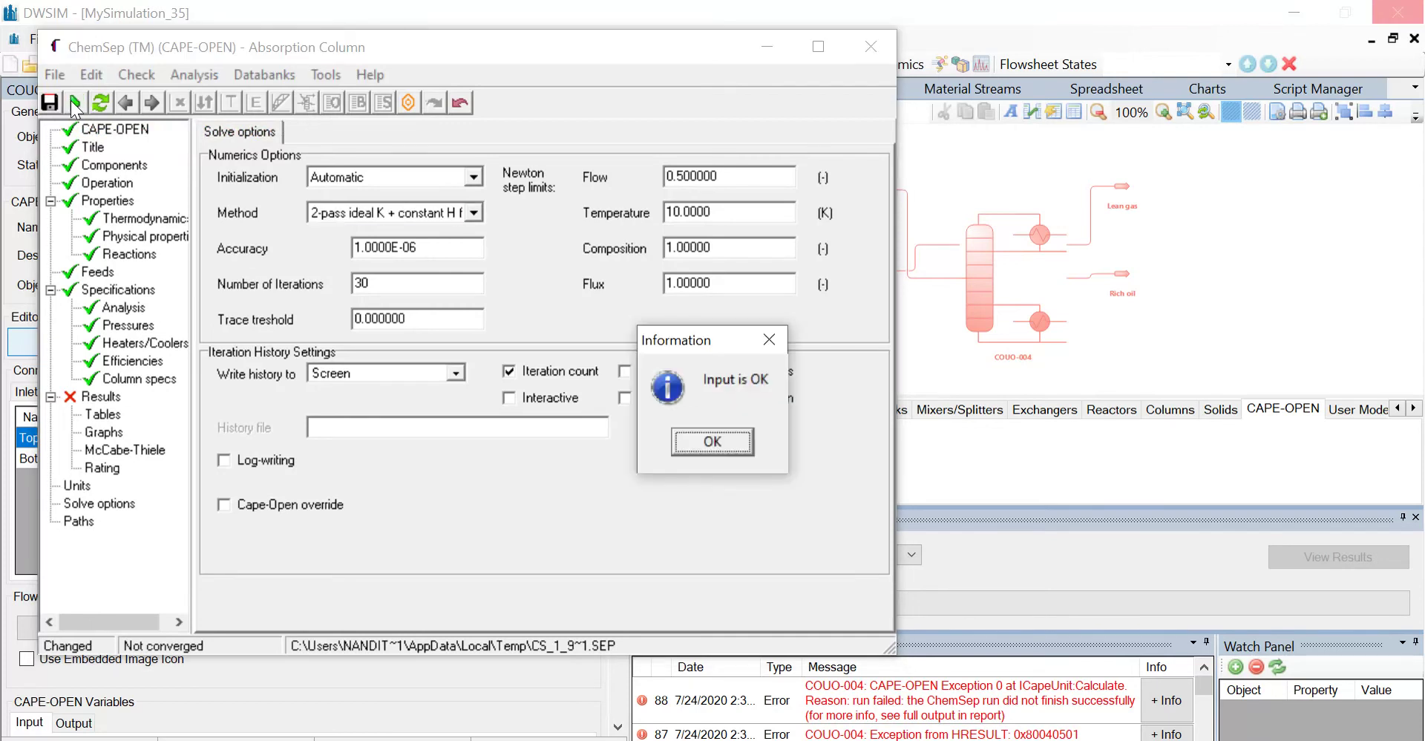
pyautogui.click(711, 441)
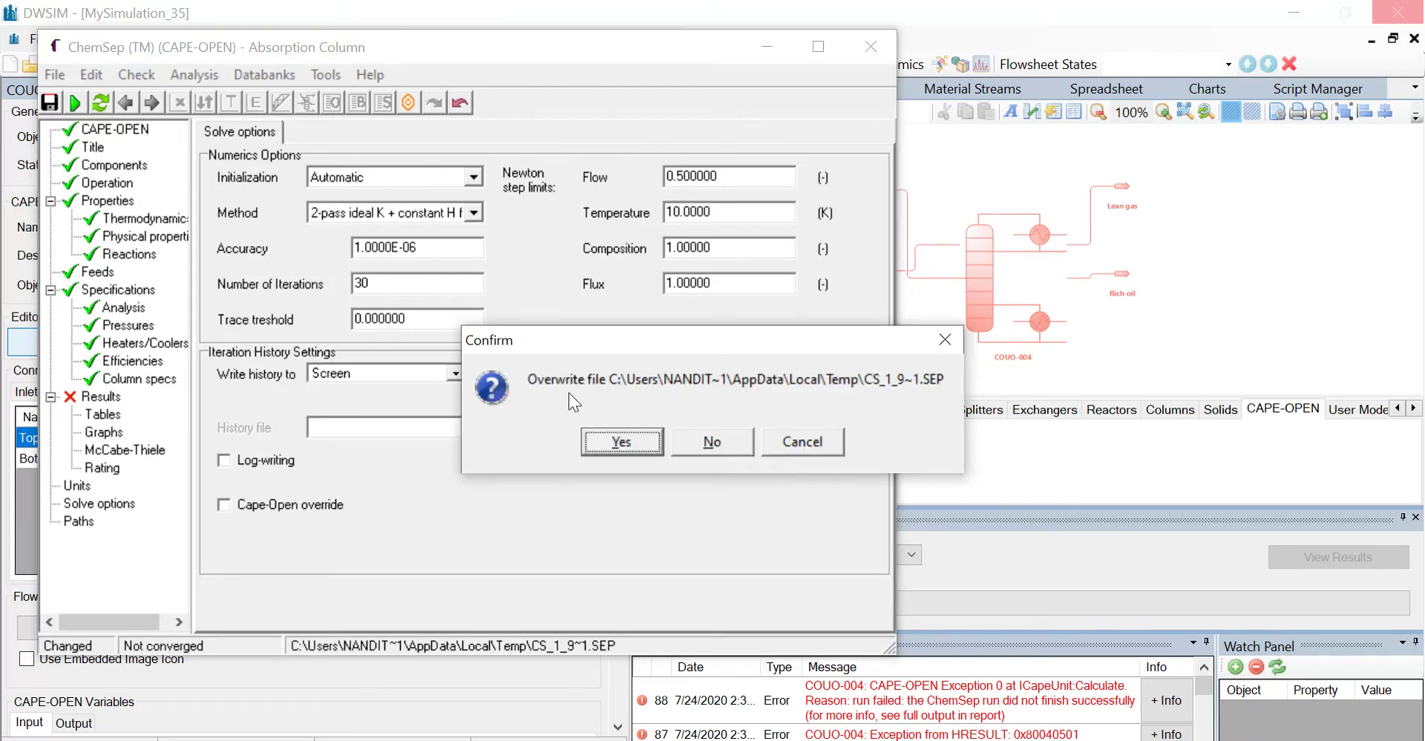
pyautogui.click(610, 444)
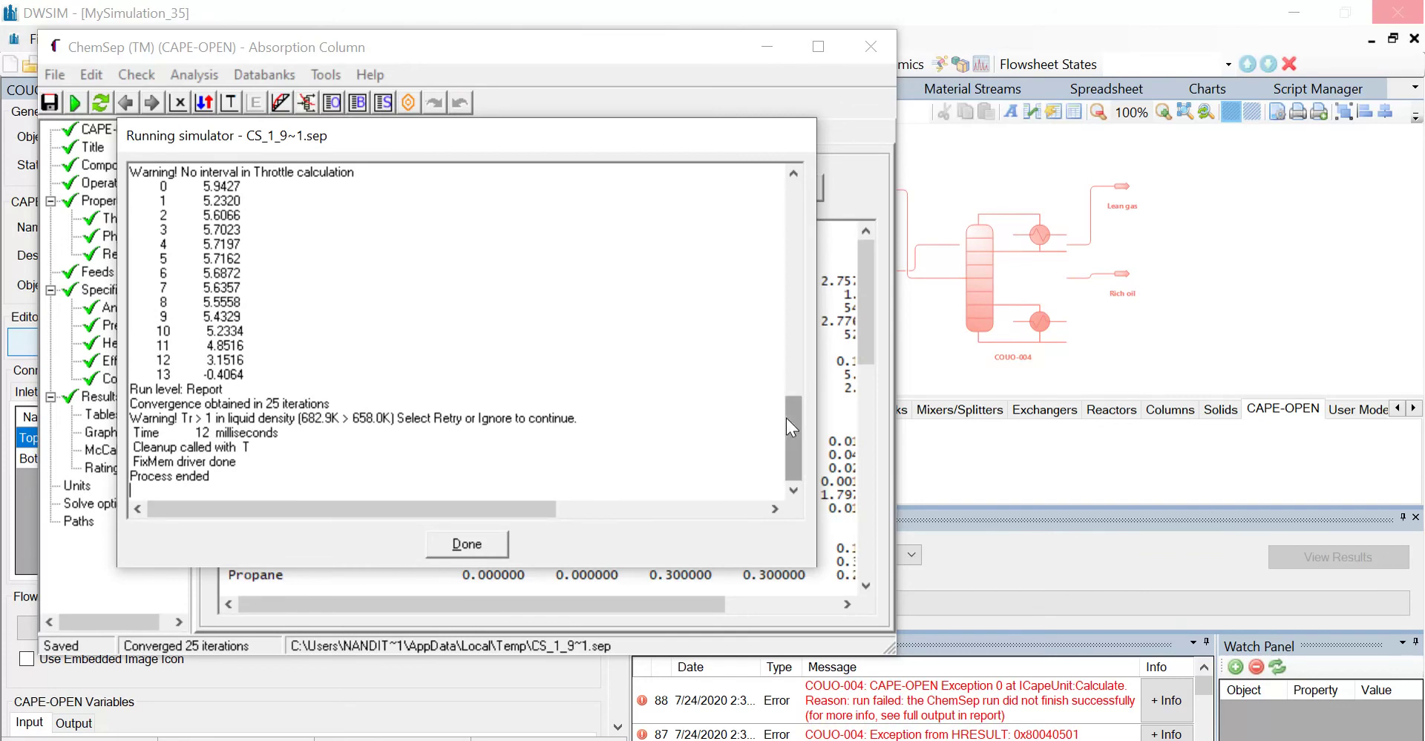
pyautogui.moveTo(787, 419); pyautogui.dragTo(788, 492)
pyautogui.moveTo(792, 441)
pyautogui.mouseDown()
pyautogui.moveTo(786, 269)
pyautogui.moveTo(773, 461)
pyautogui.mouseUp()
pyautogui.click(465, 543)
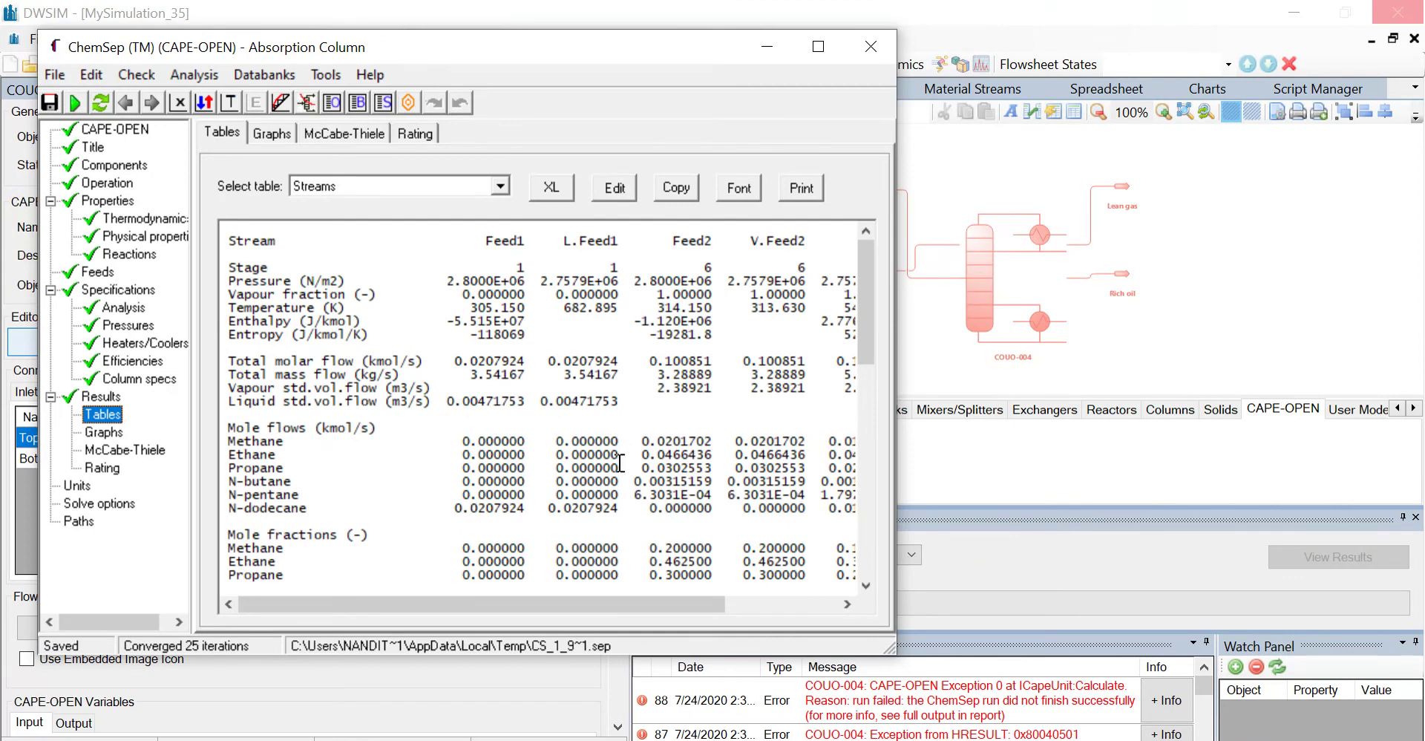
# - Close the ChemSep editor and re-solve the DWSIM flowsheet so COUO-004 shows Calculated
pyautogui.click(874, 48)
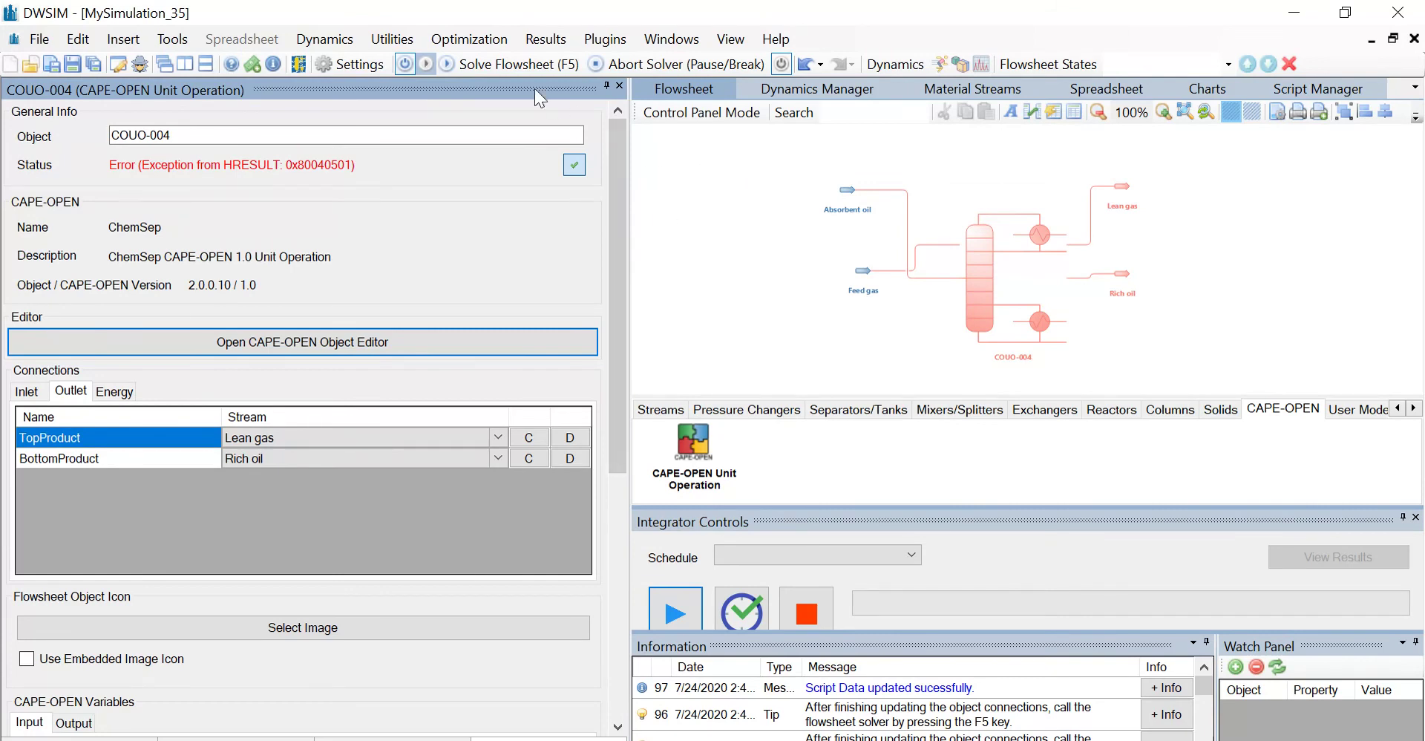
pyautogui.click(491, 64)
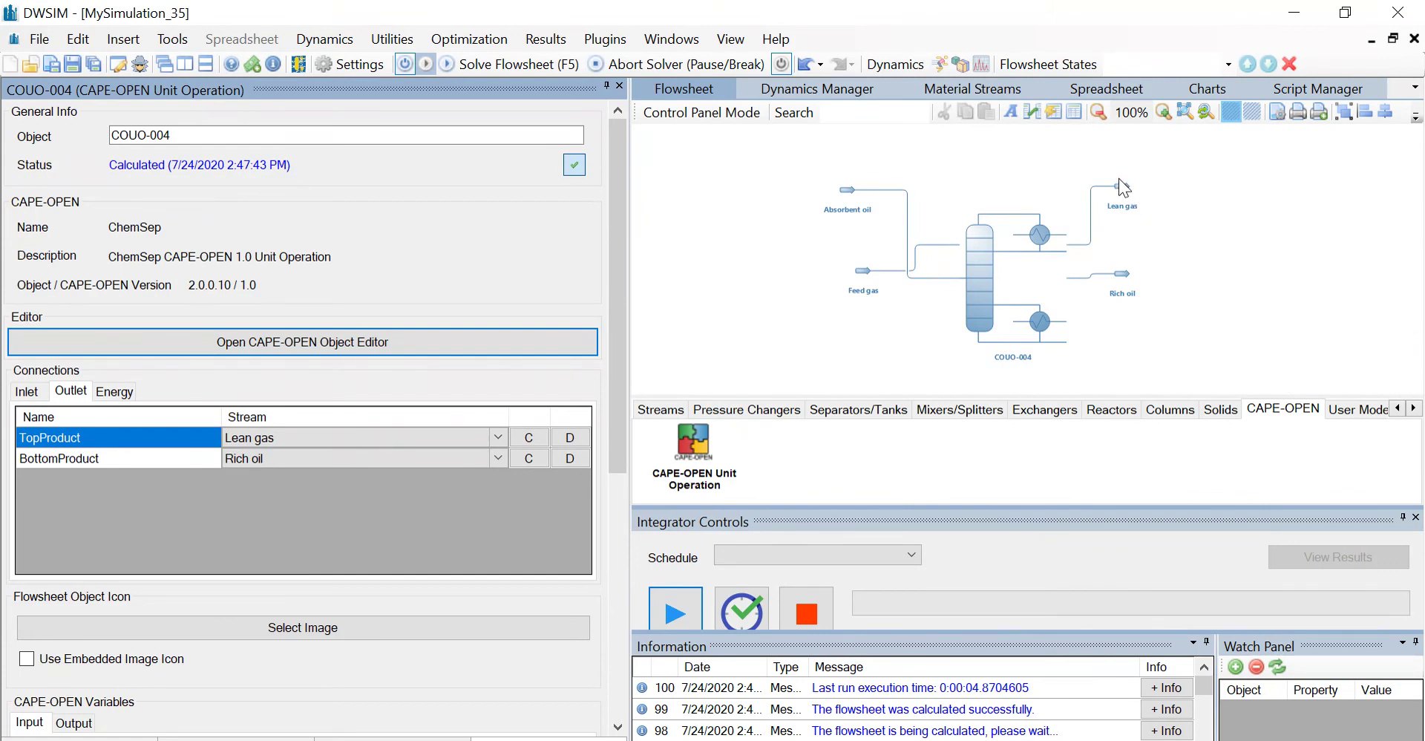
pyautogui.moveTo(1126, 268)
# - Insert a Master Property Table onto the flowsheet and open its settings
pyautogui.click(122, 42)
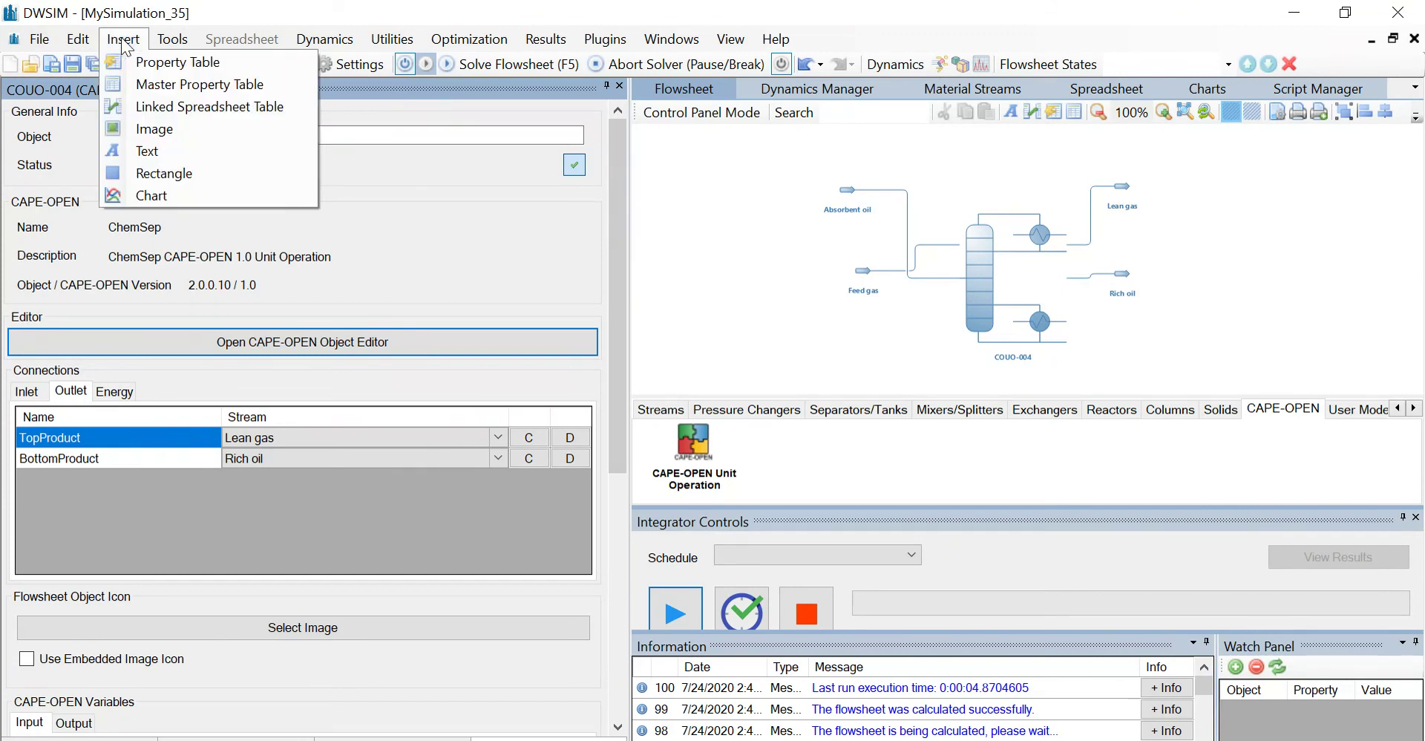
pyautogui.click(168, 87)
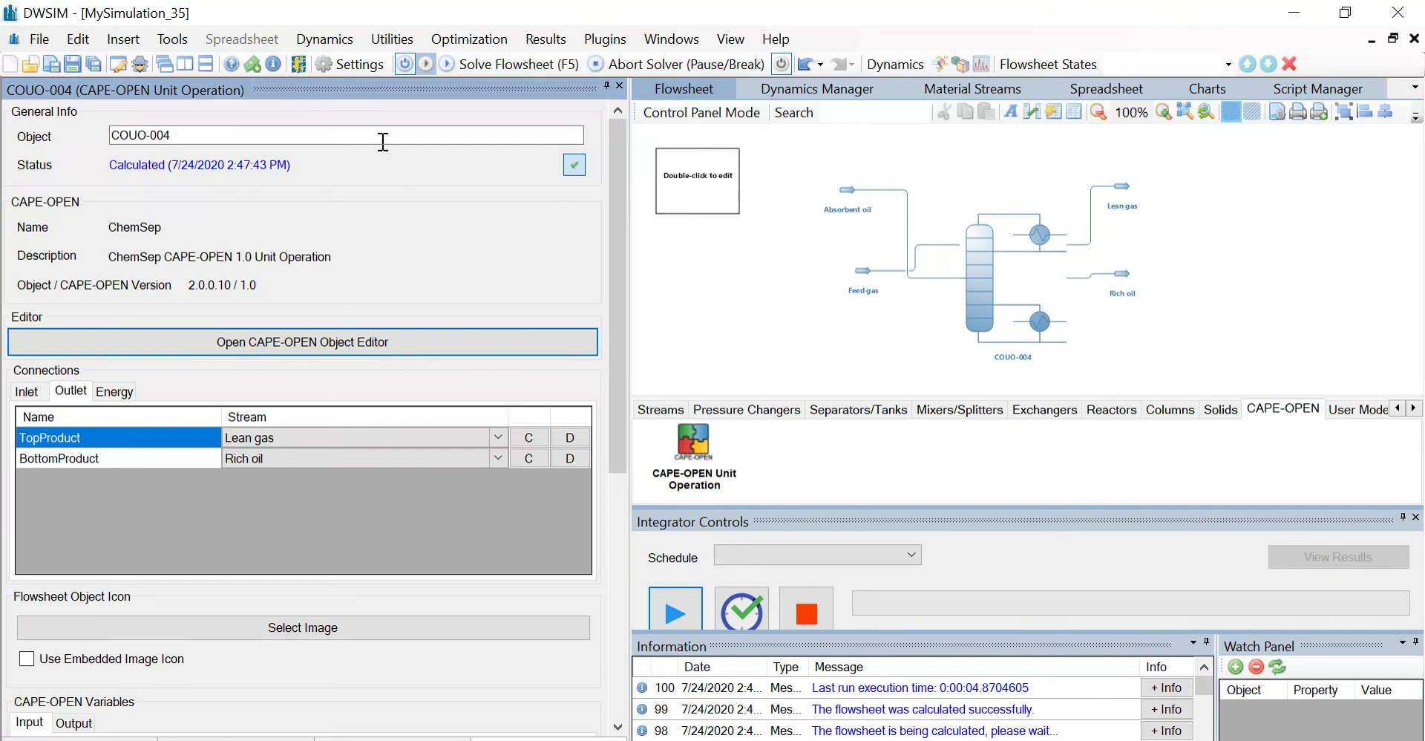
pyautogui.click(683, 177)
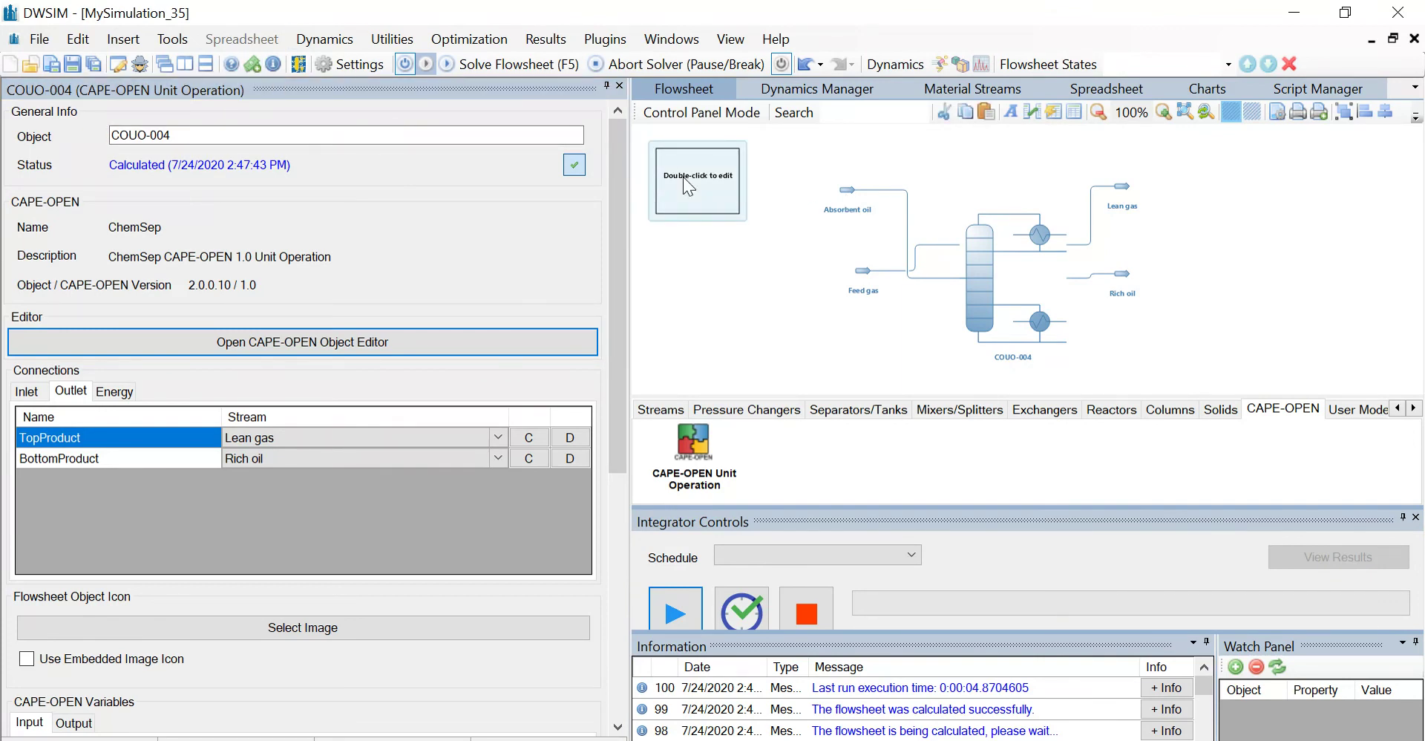
pyautogui.doubleClick(683, 177)
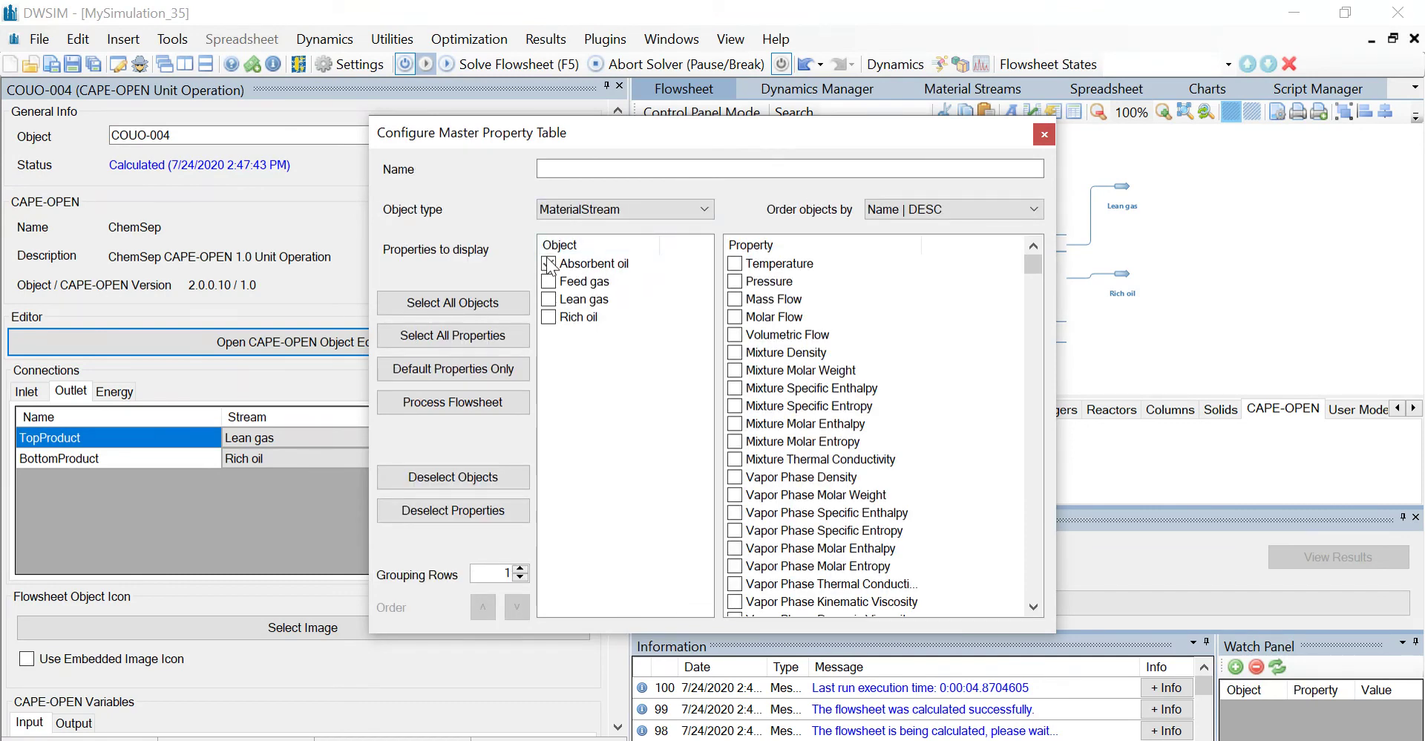
# - Include all four streams with temperature, mass, molar and volumetric flow, and mixture density
pyautogui.click(548, 263)
pyautogui.click(548, 281)
pyautogui.click(549, 299)
pyautogui.click(548, 316)
pyautogui.click(734, 263)
pyautogui.click(736, 299)
pyautogui.click(737, 317)
pyautogui.click(736, 334)
pyautogui.click(736, 353)
# - Add vapor, liquid and aqueous phase molar flows plus vapor mass flow, then close the settings
pyautogui.moveTo(1031, 268); pyautogui.dragTo(983, 412)
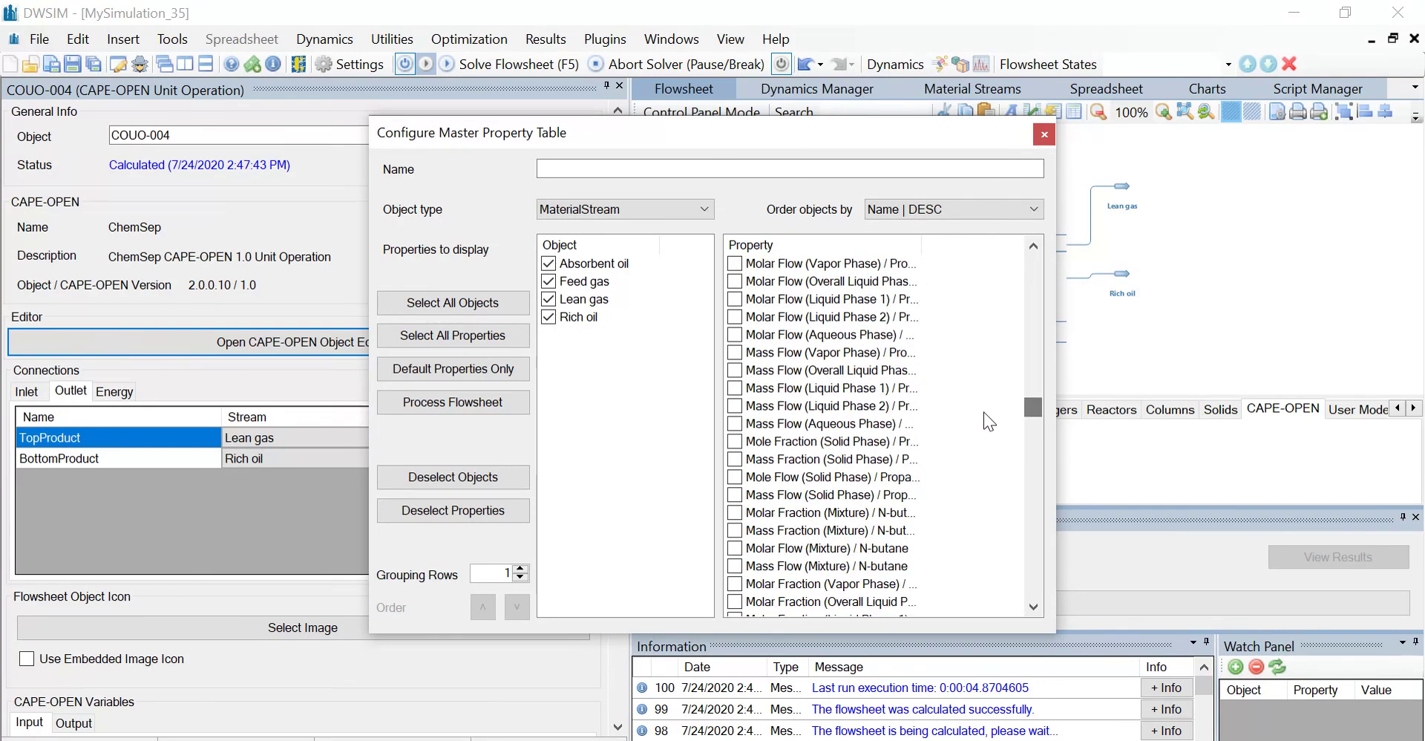
pyautogui.click(735, 263)
pyautogui.click(734, 281)
pyautogui.click(734, 298)
pyautogui.click(735, 316)
pyautogui.click(735, 334)
pyautogui.click(735, 353)
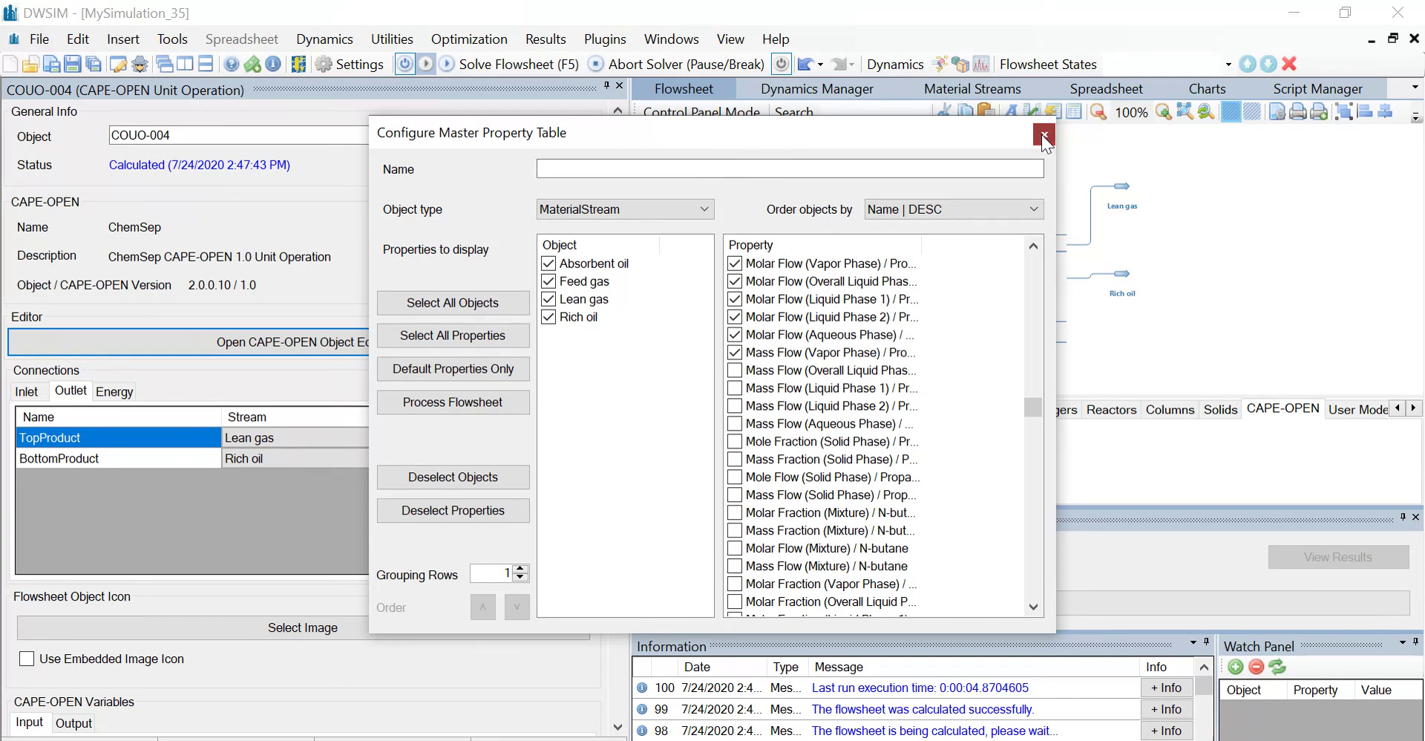
pyautogui.click(1044, 135)
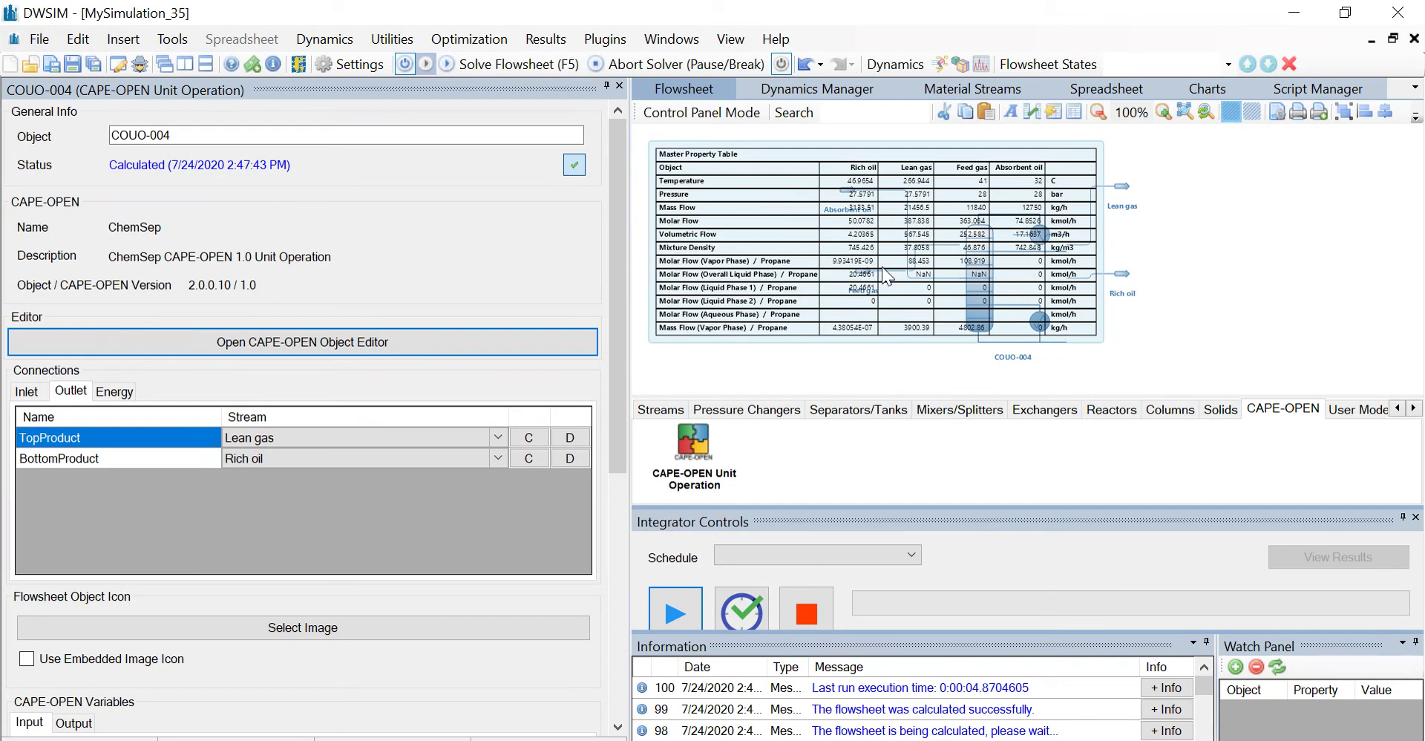
# - Move the Master Property Table right of the absorber, clear of Lean gas and Rich oil
pyautogui.moveTo(883, 276); pyautogui.dragTo(1296, 293)
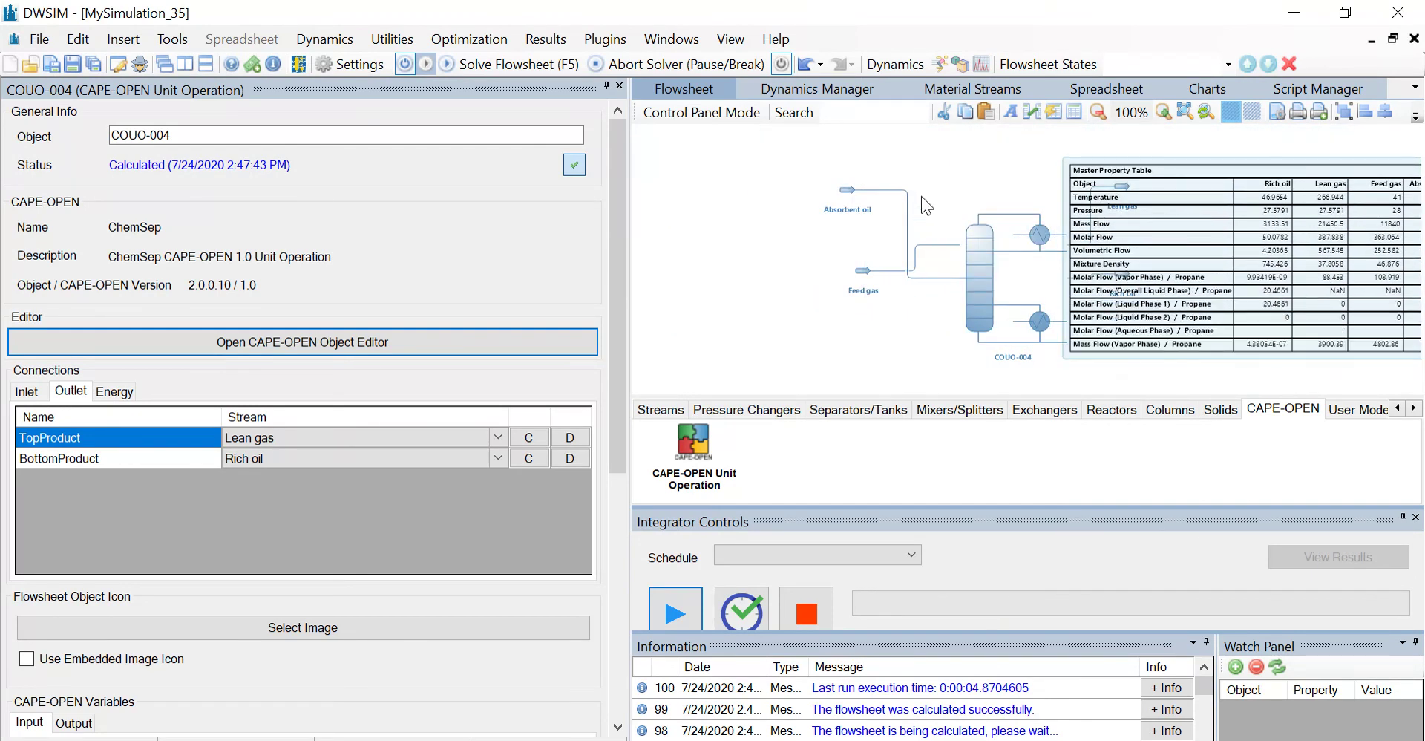
pyautogui.moveTo(938, 166); pyautogui.dragTo(812, 145)
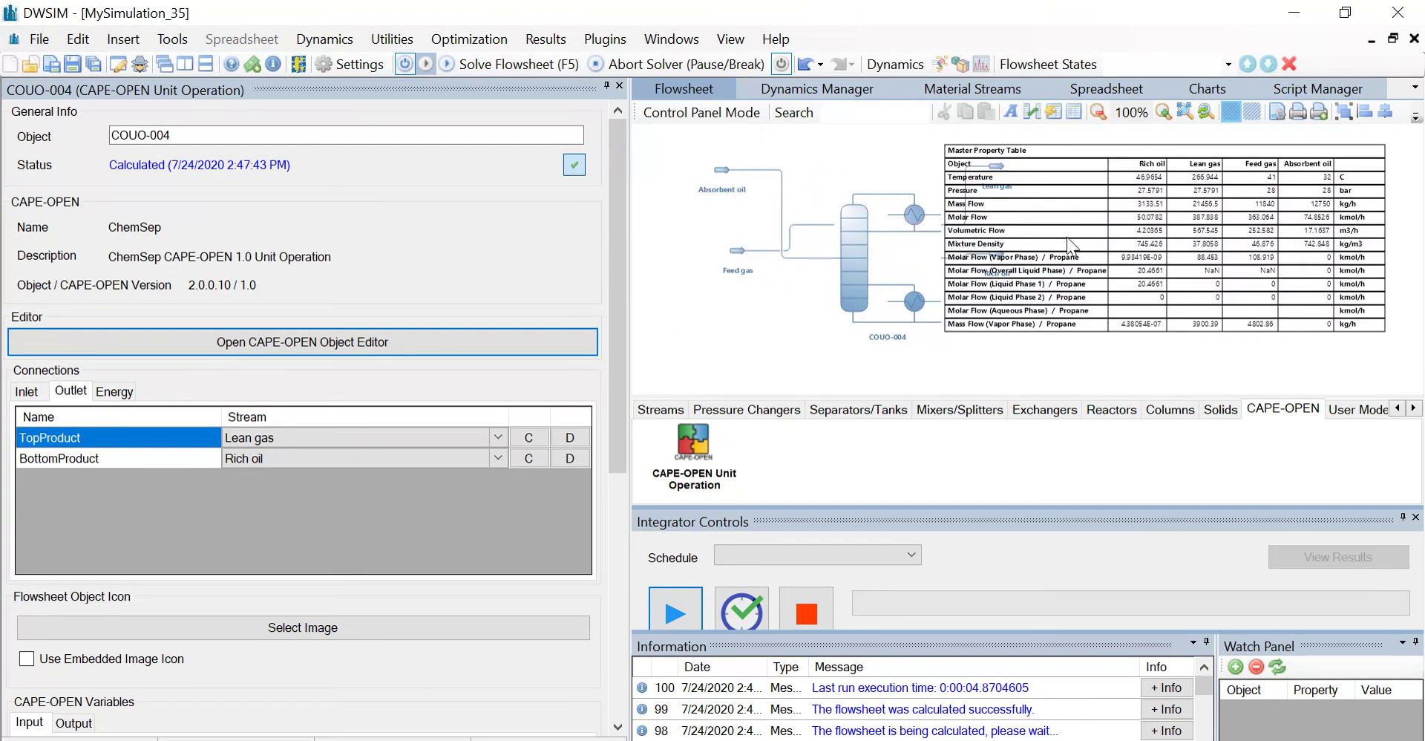
pyautogui.moveTo(1066, 237); pyautogui.dragTo(1143, 245)
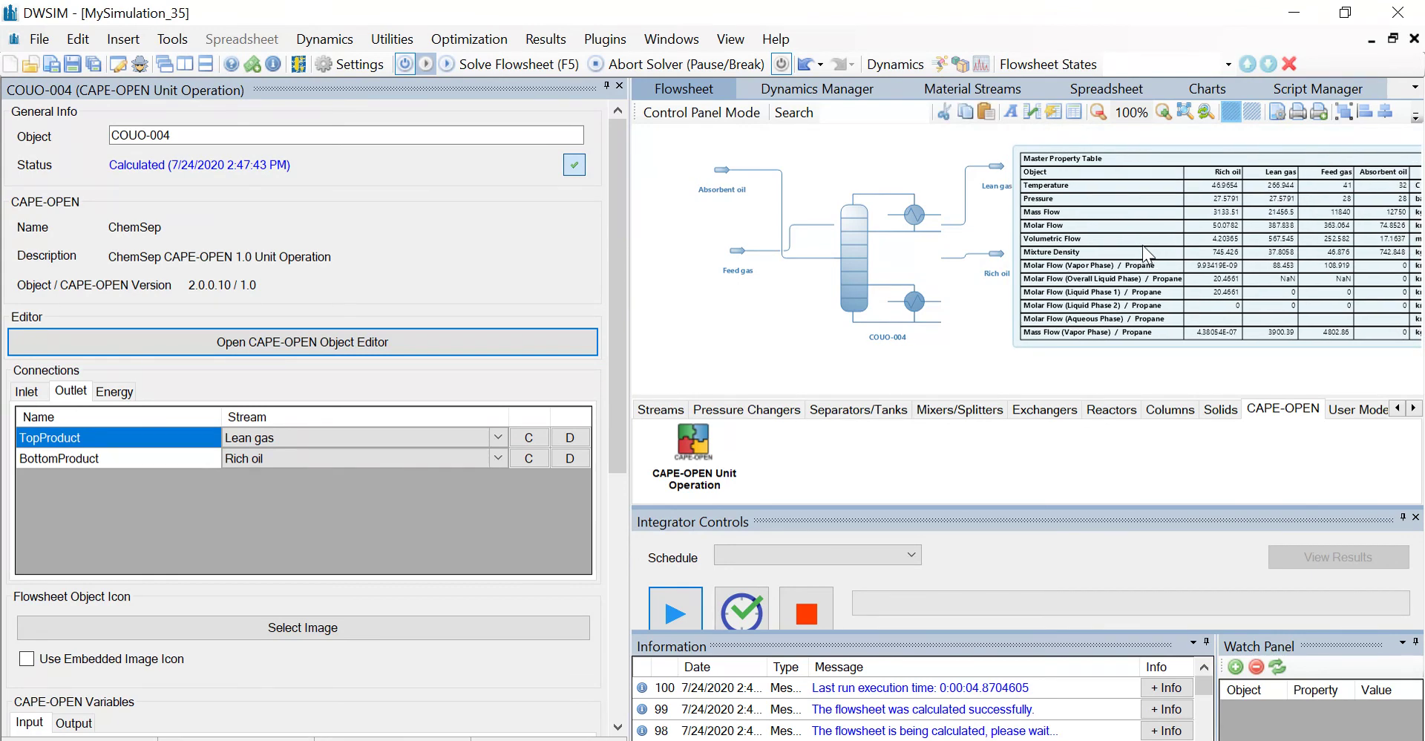